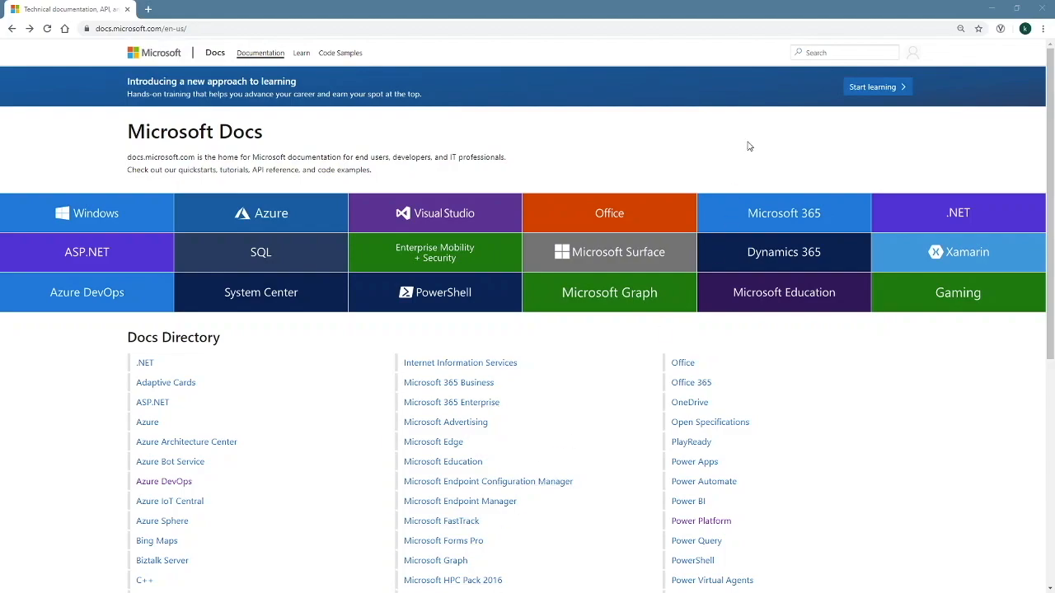
Search Microsoft Docs for 'dual write' and open the Dual-write overview article
{"action": "left_click", "coordinate": [817, 53]}
{"action": "left_click", "coordinate": [817, 53]}
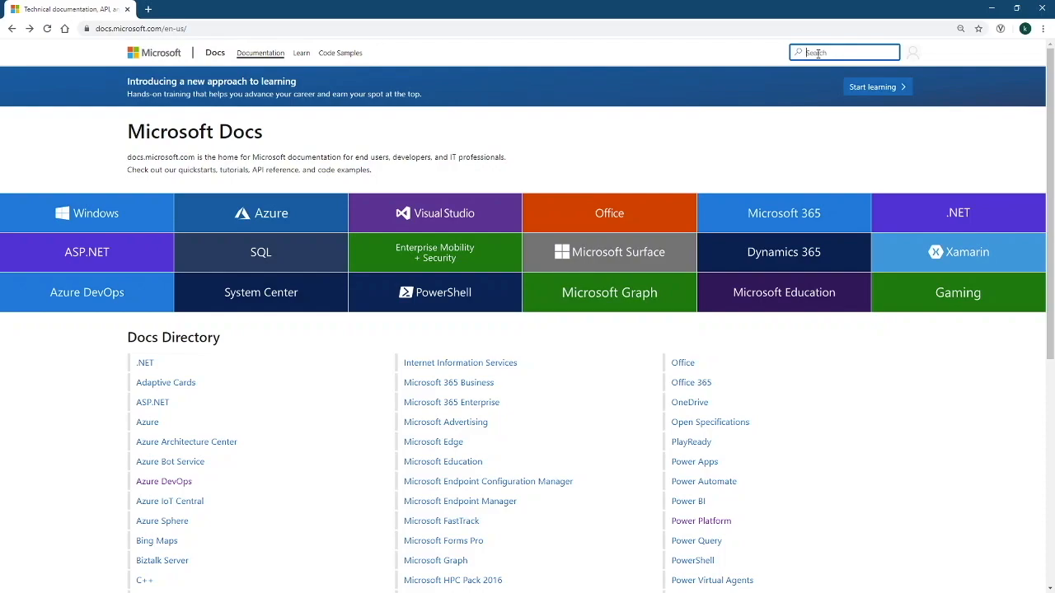
{"action": "type", "text": "dual write"}
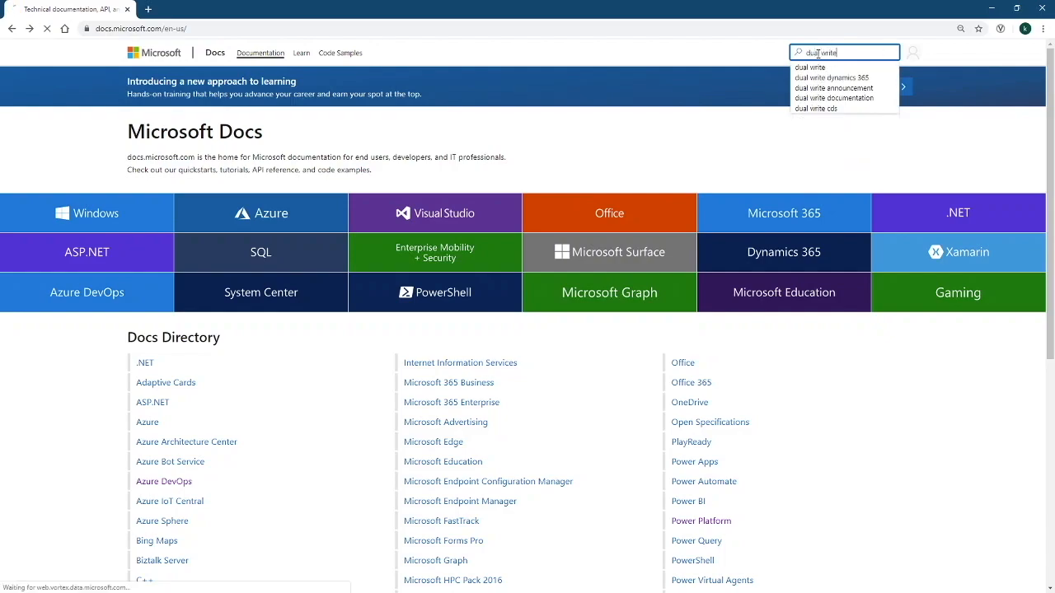
{"action": "key", "text": "Return"}
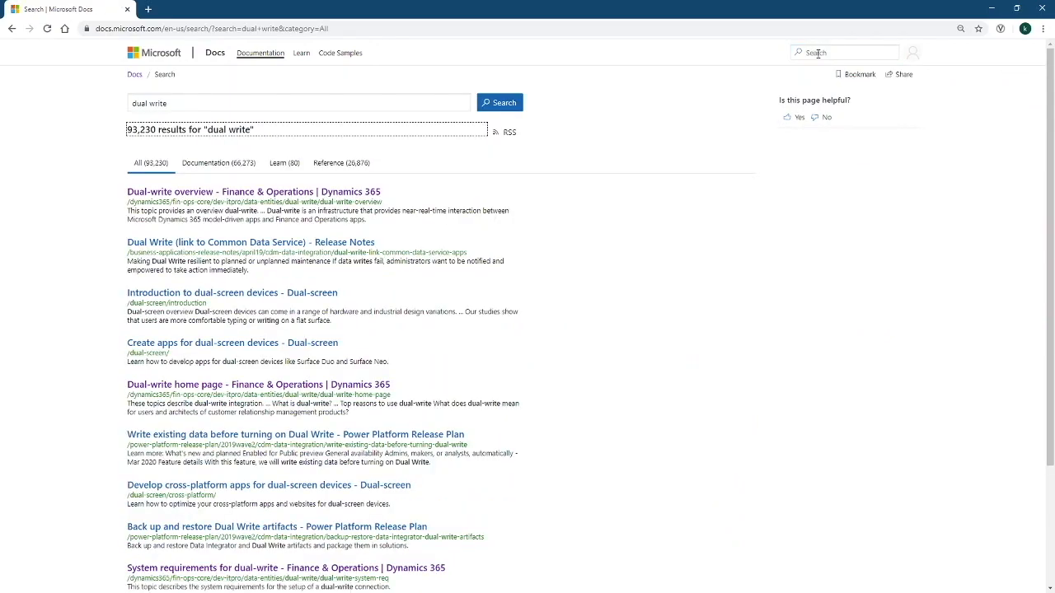
{"action": "left_click", "coordinate": [313, 196]}
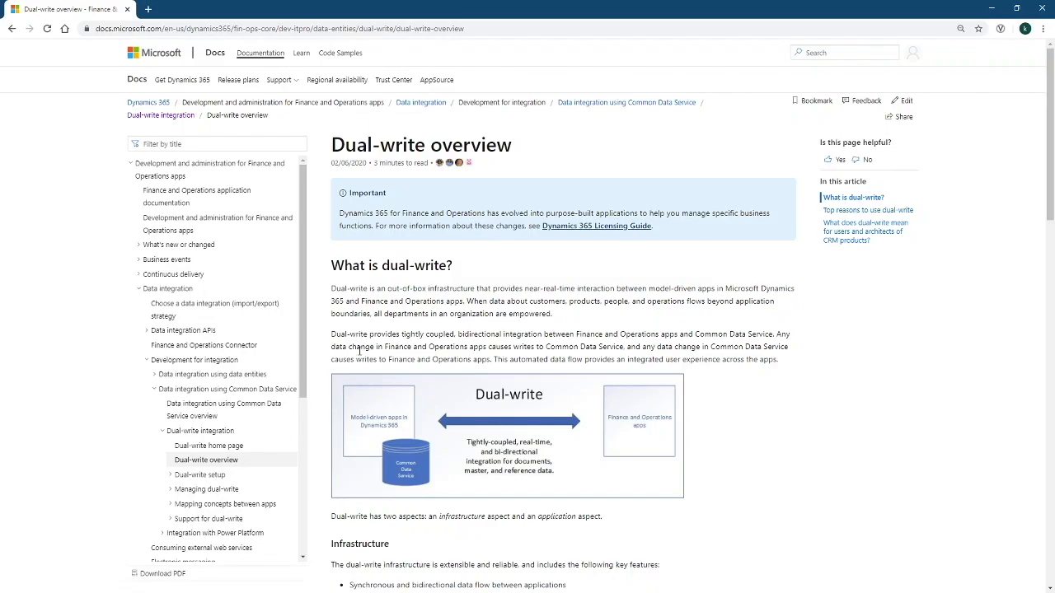
Under Dual-write setup, open 'Enable dual-write for existing Finance and Operations apps'
{"action": "scroll", "coordinate": [222, 392], "scroll_direction": "down", "scroll_amount": 2}
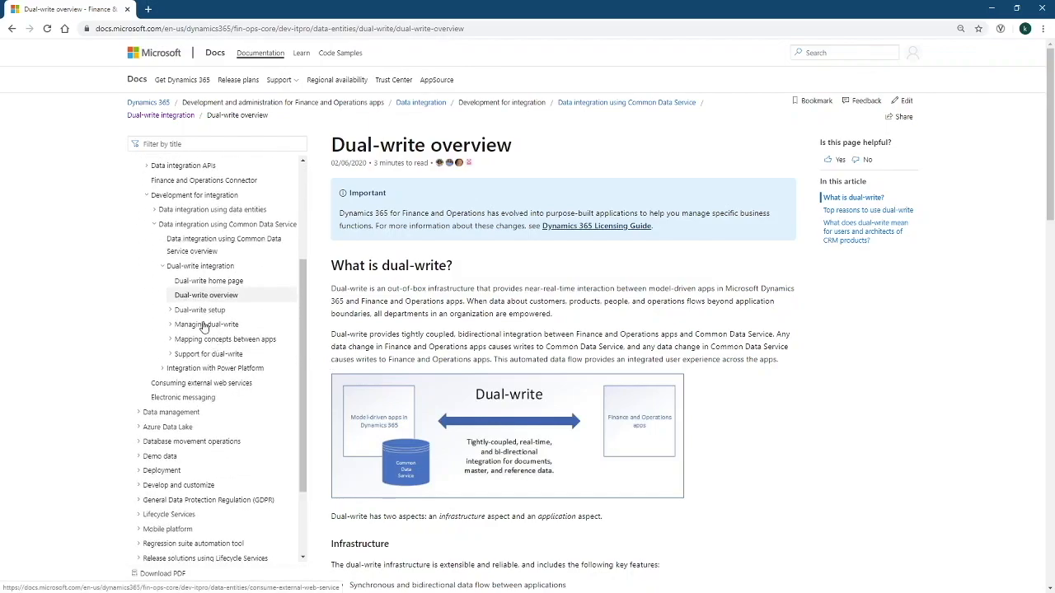
{"action": "left_click", "coordinate": [172, 312]}
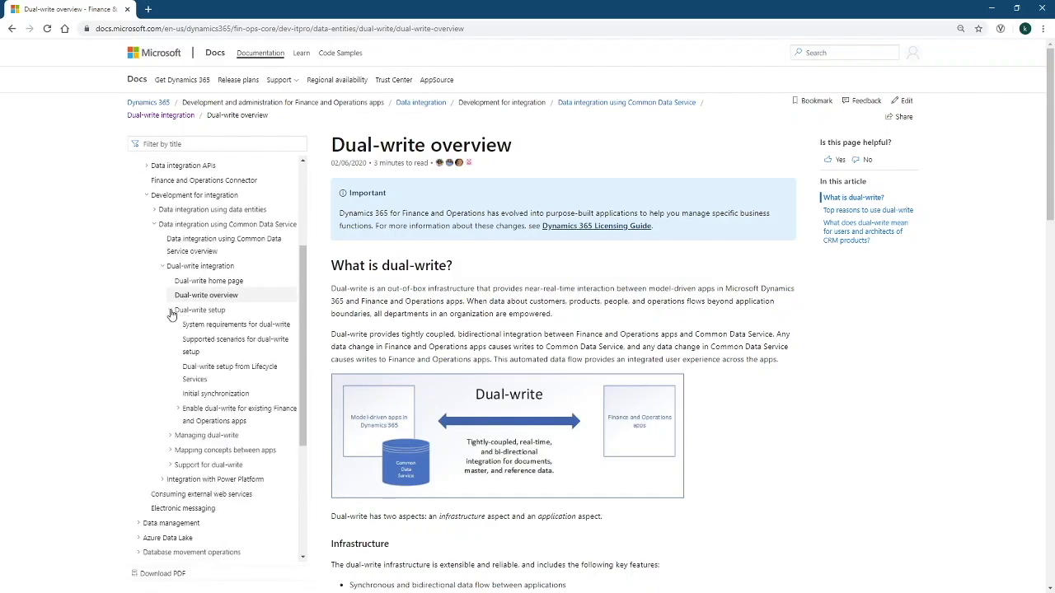
{"action": "left_click", "coordinate": [212, 416]}
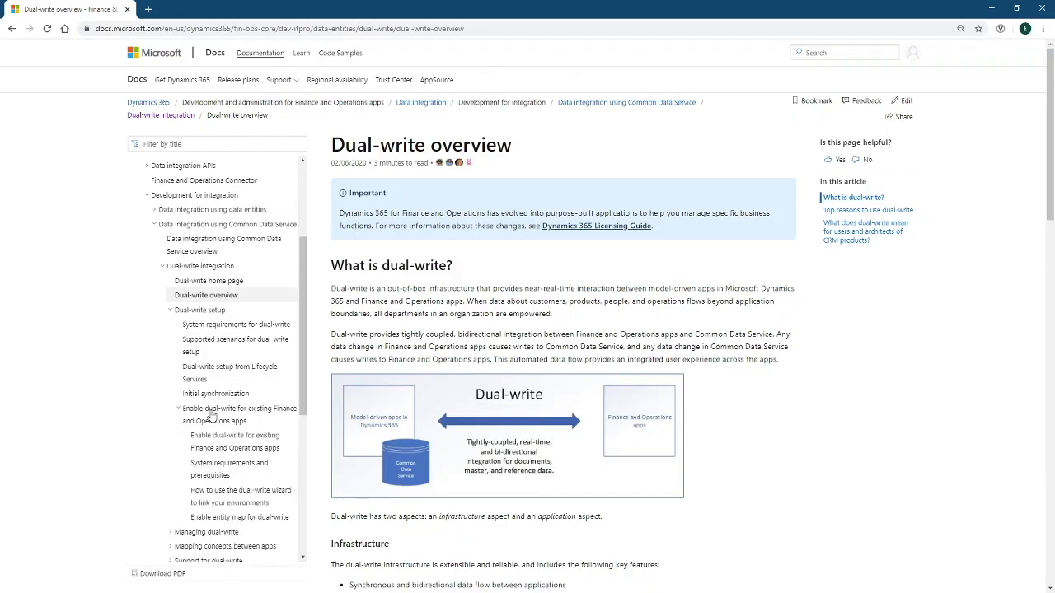
{"action": "left_click", "coordinate": [224, 440]}
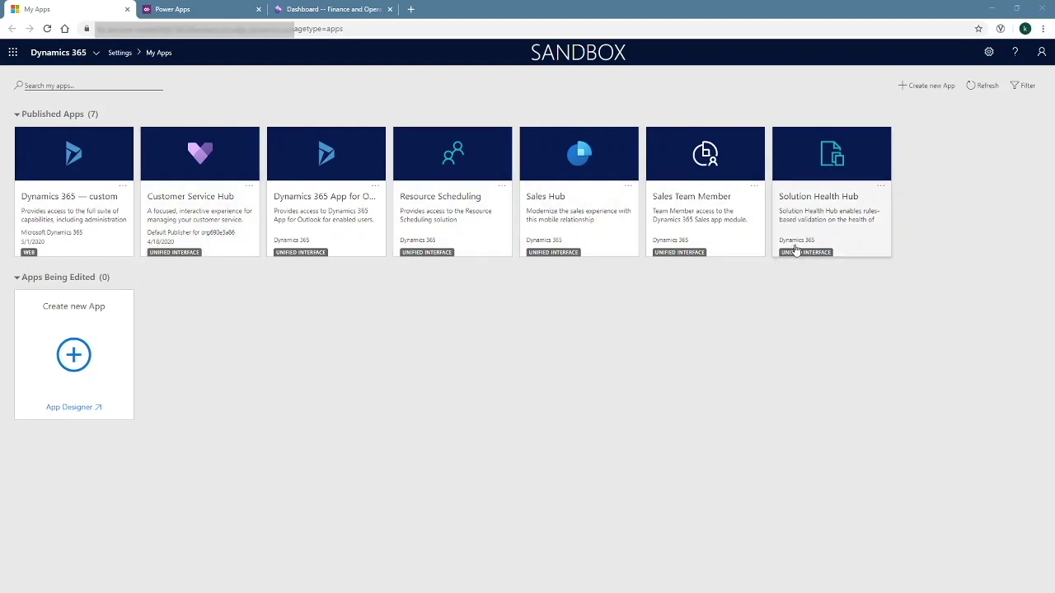
Browse the Finance and Operations company list, leaving DAT as the current company
{"action": "left_click", "coordinate": [200, 16]}
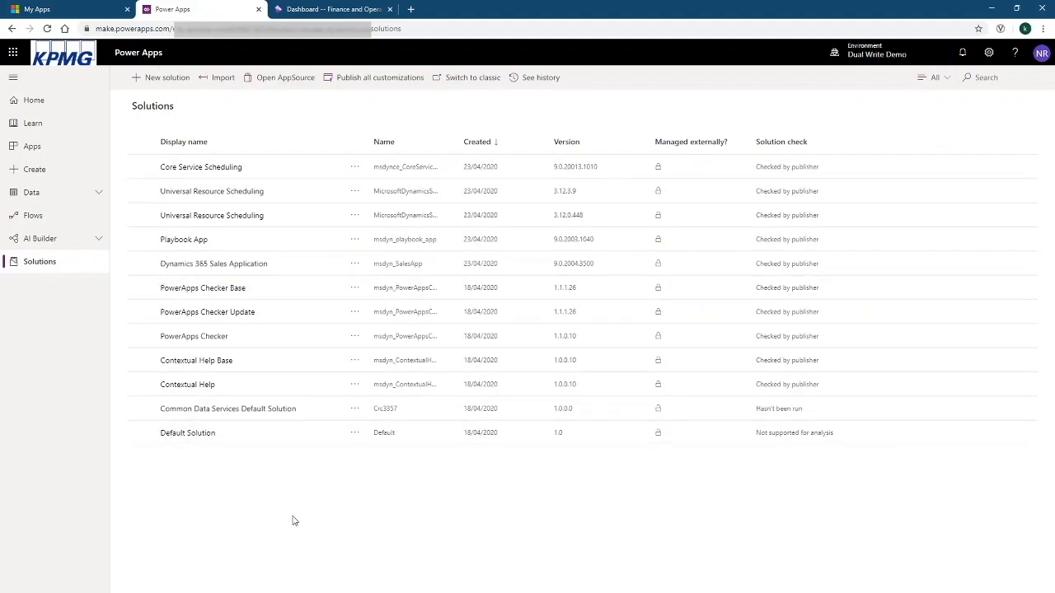
{"action": "left_click", "coordinate": [317, 10]}
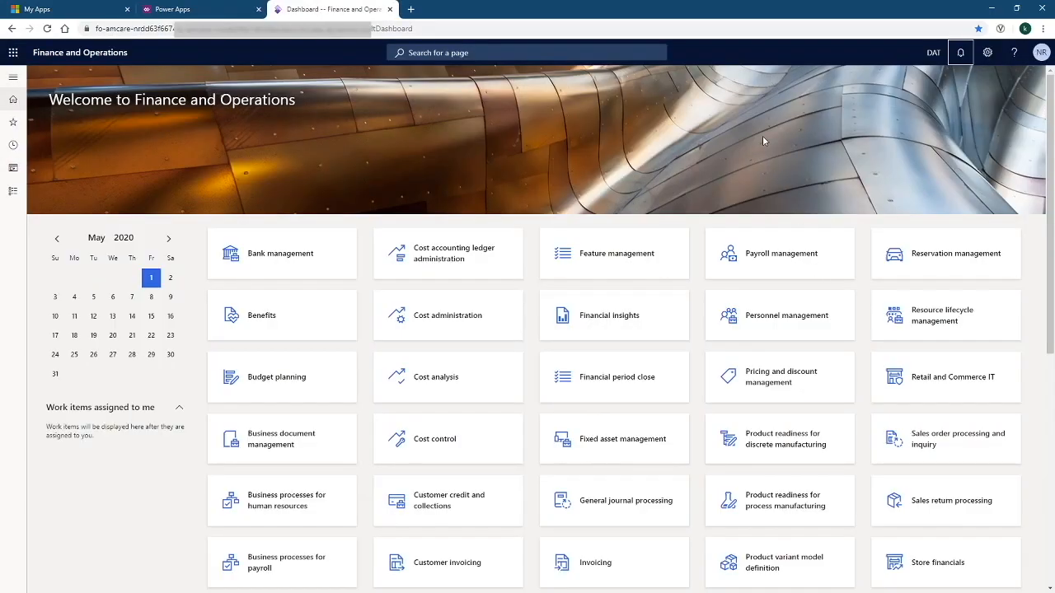
{"action": "left_click", "coordinate": [933, 53]}
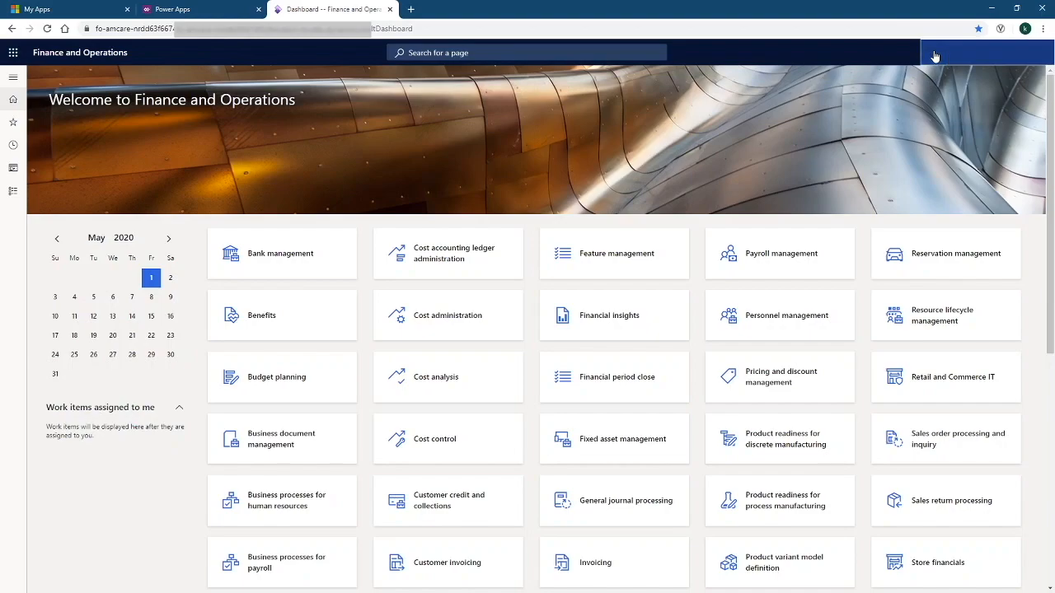
{"action": "left_click", "coordinate": [1042, 57]}
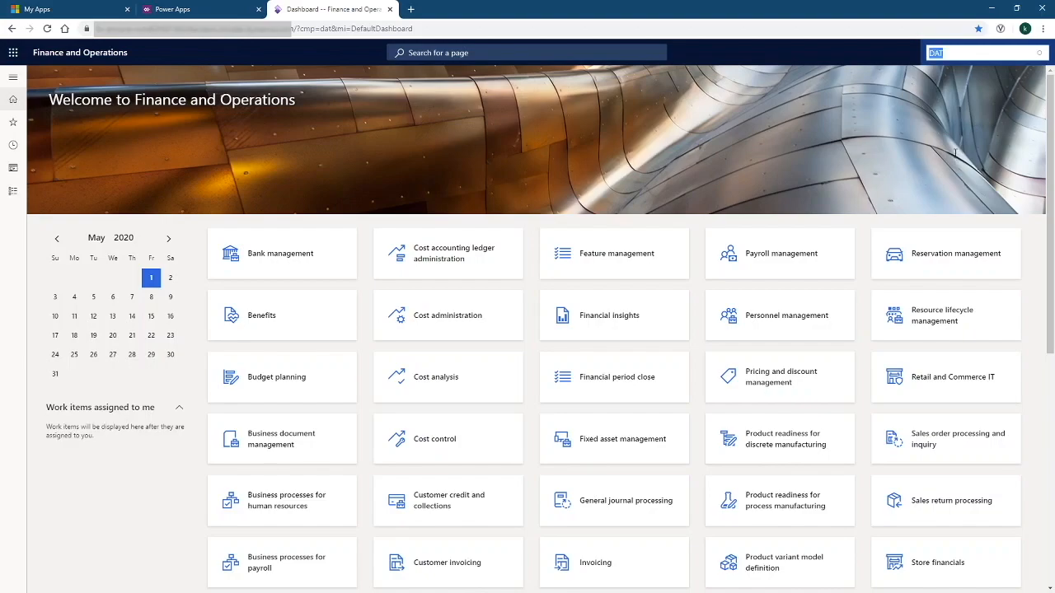
{"action": "scroll", "coordinate": [939, 140], "scroll_direction": "down", "scroll_amount": 10}
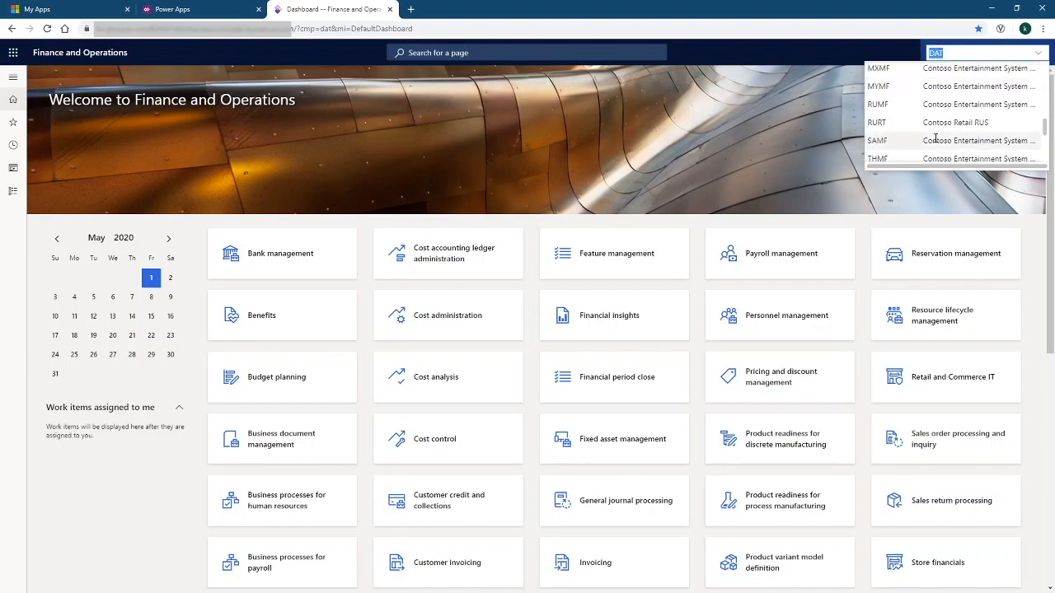
{"action": "scroll", "coordinate": [935, 139], "scroll_direction": "up", "scroll_amount": 6}
{"action": "left_click", "coordinate": [738, 143]}
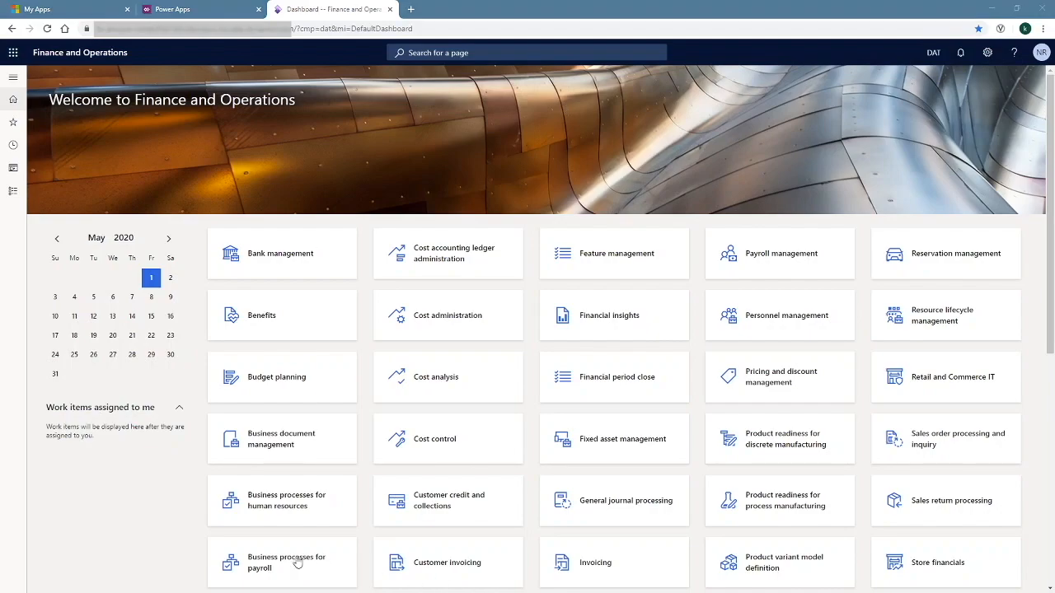
{"action": "left_click", "coordinate": [212, 8]}
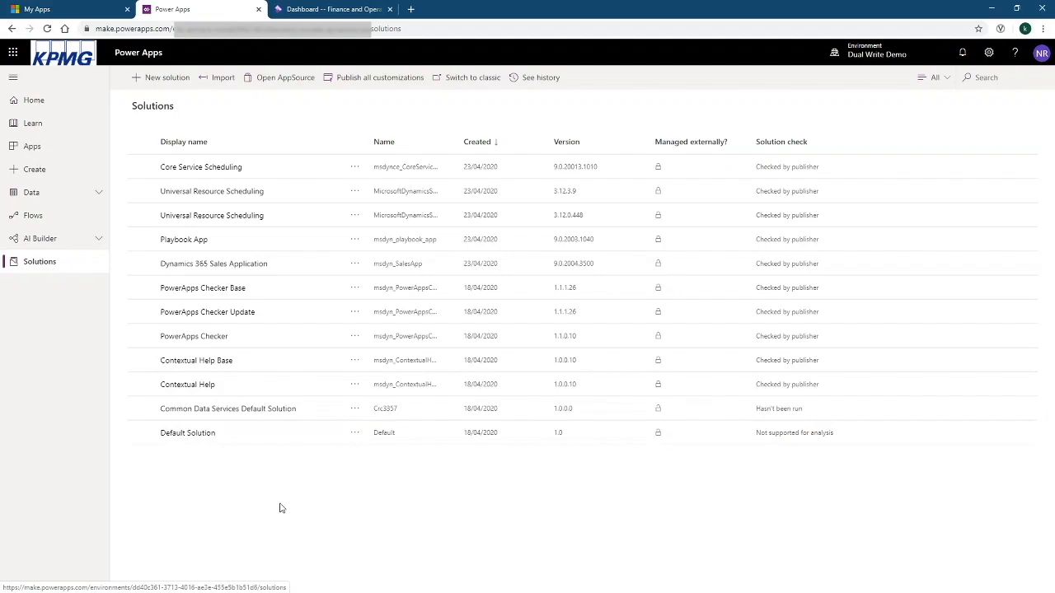
Search AppSource for 'dual' and choose Get it now on Dual-write core solution, past the consent notice
{"action": "left_click", "coordinate": [280, 86]}
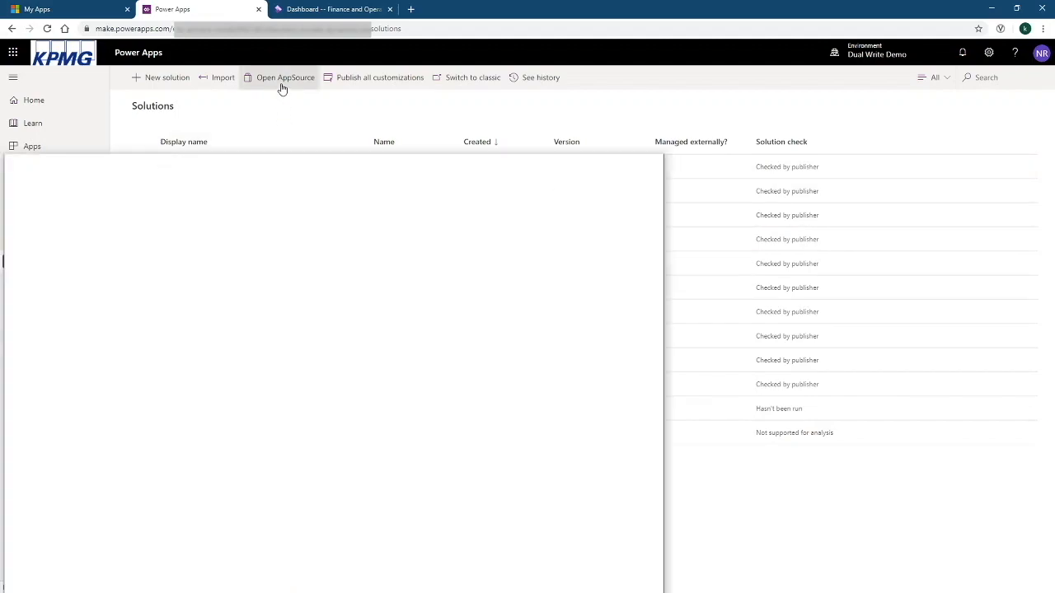
{"action": "left_click_drag", "start_coordinate": [294, 168], "coordinate": [410, 75]}
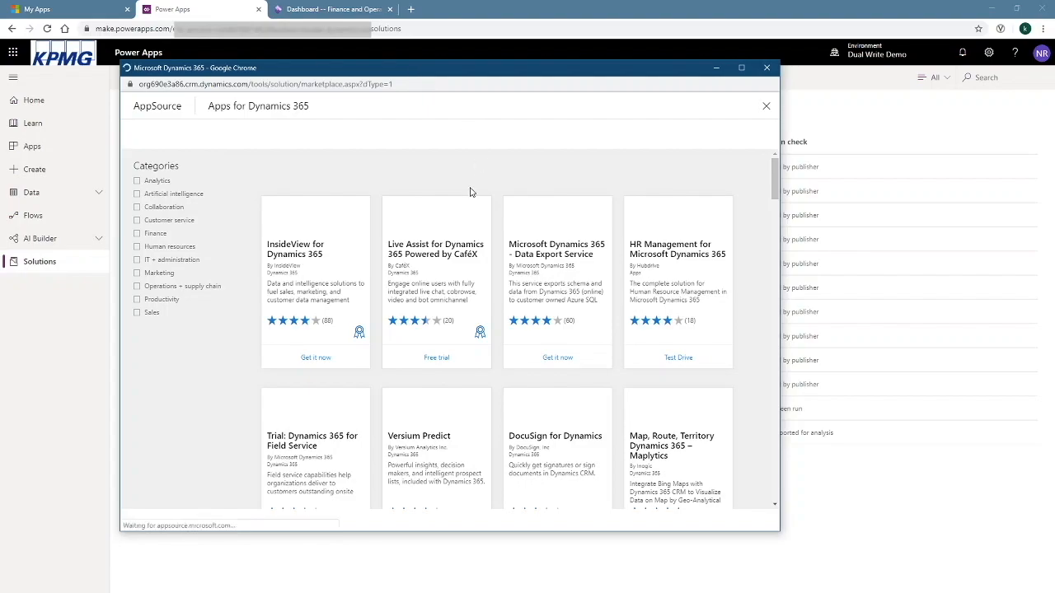
{"action": "left_click", "coordinate": [689, 137]}
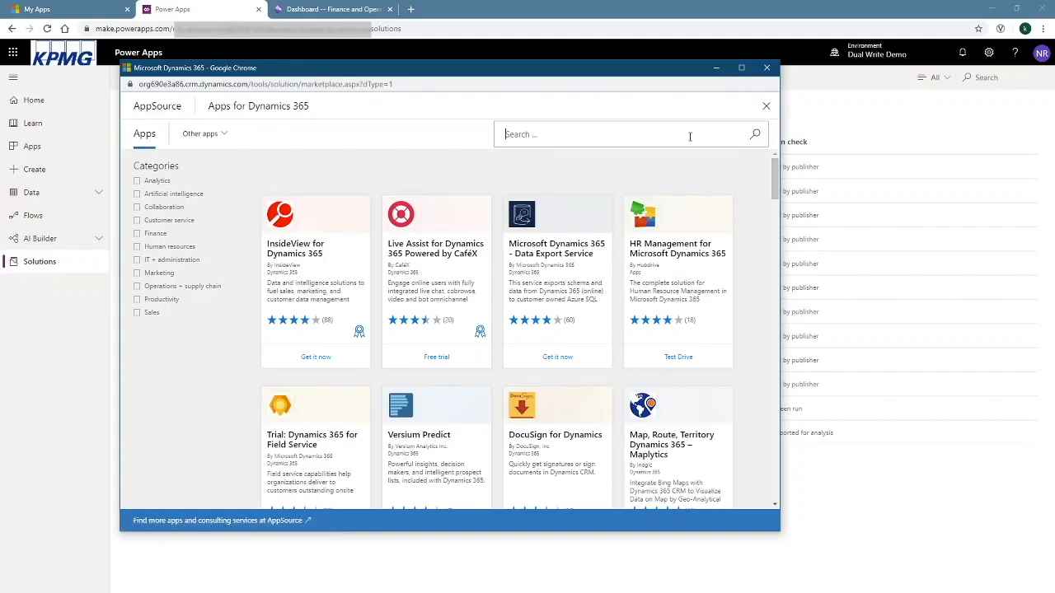
{"action": "type", "text": "dual"}
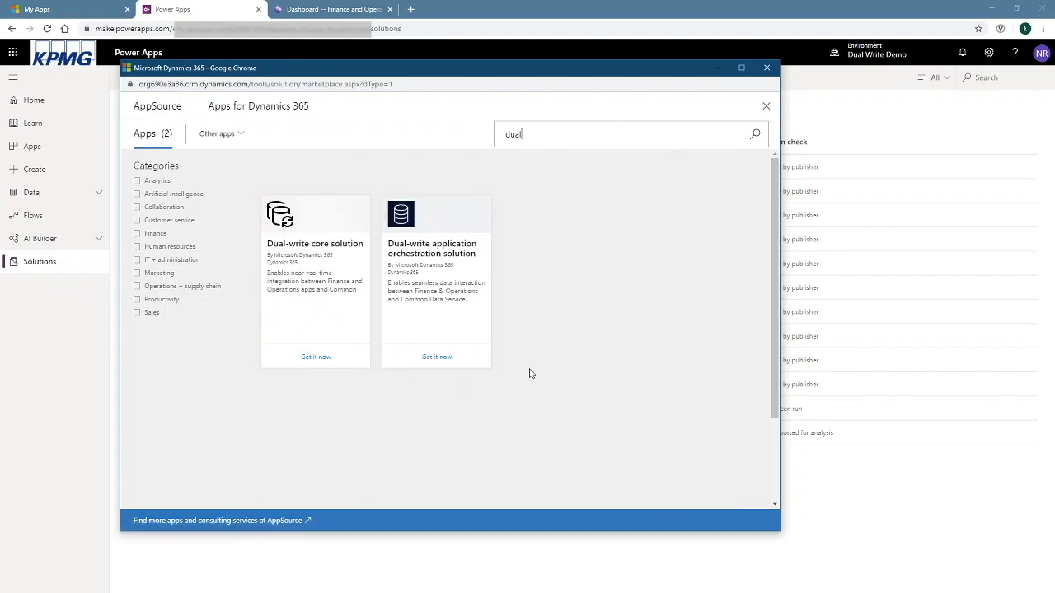
{"action": "left_click", "coordinate": [315, 360]}
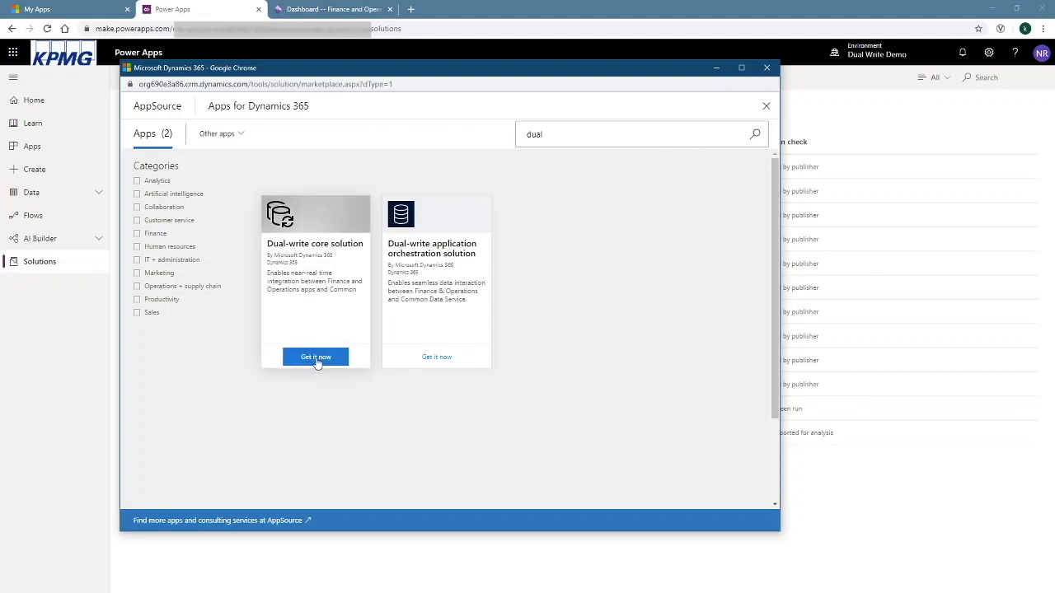
{"action": "left_click", "coordinate": [553, 373]}
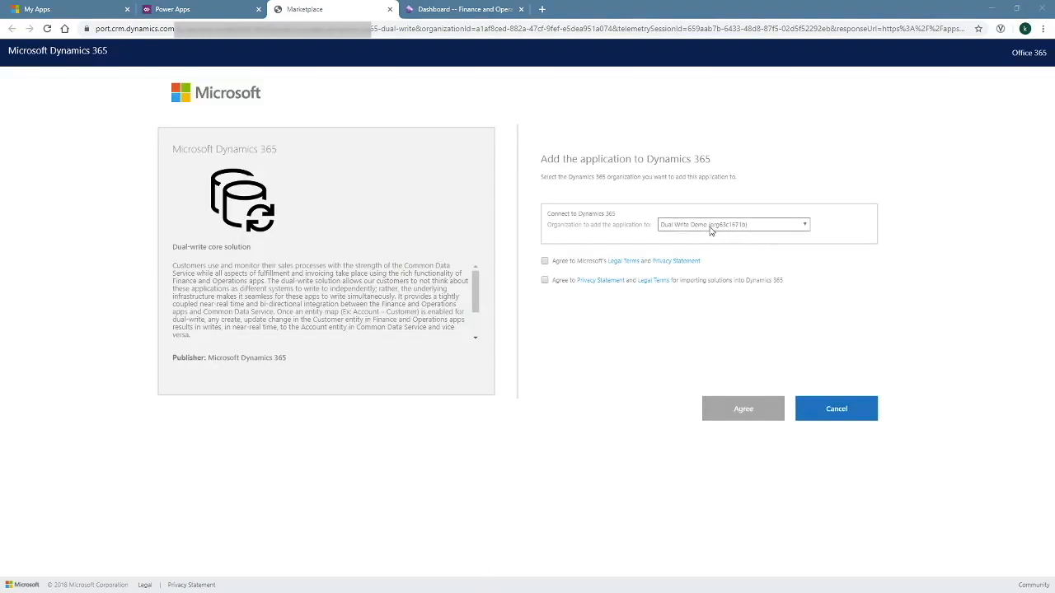
Accept both agreements and add Dual-write core to Dual Write Demo until its anchor solution is Installed
{"action": "left_click", "coordinate": [544, 261]}
{"action": "left_click", "coordinate": [544, 282]}
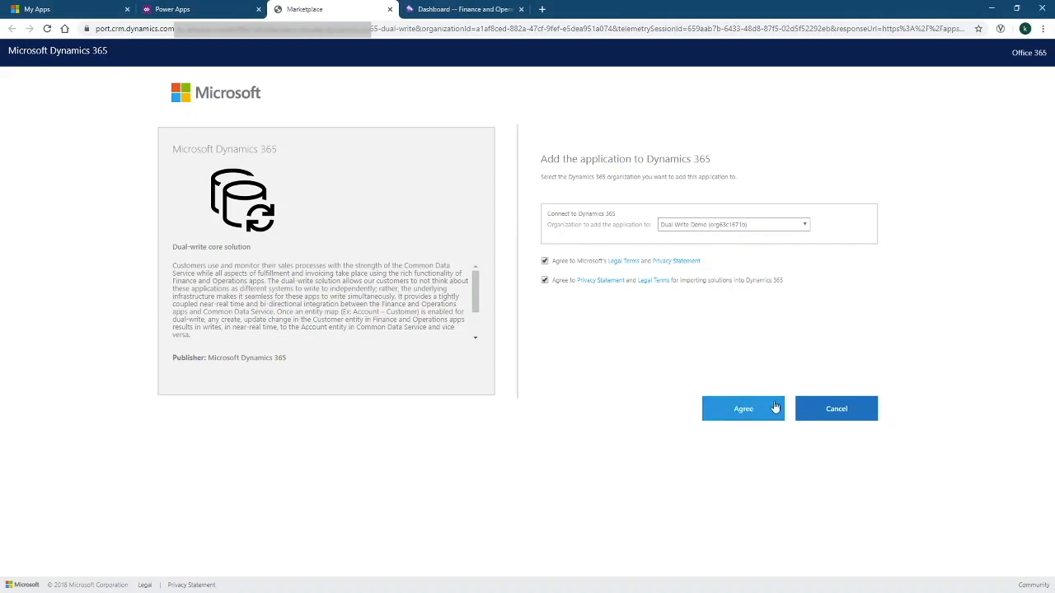
{"action": "left_click", "coordinate": [739, 409]}
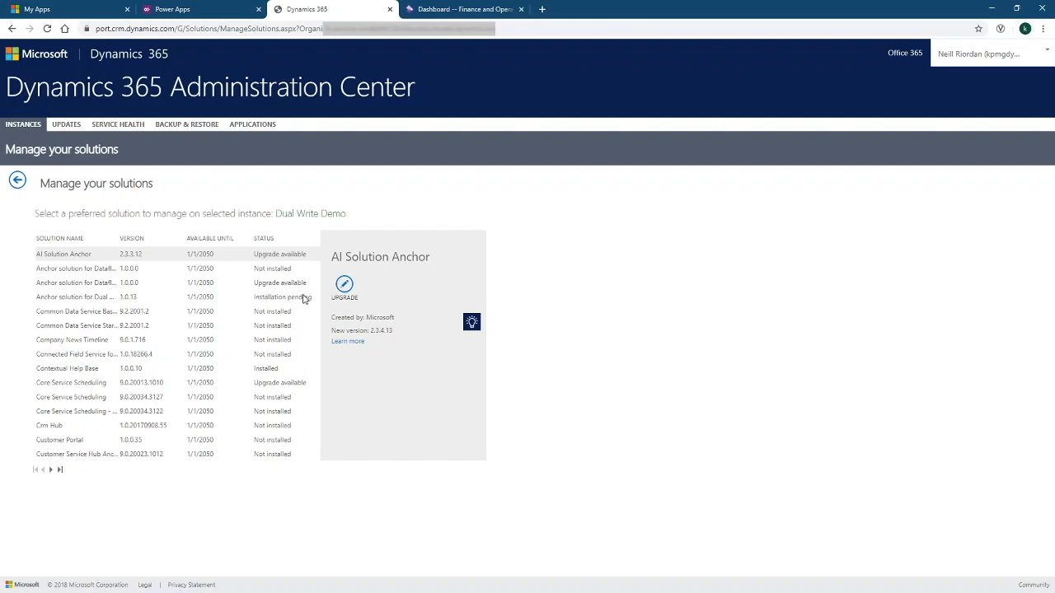
{"action": "left_click", "coordinate": [89, 300]}
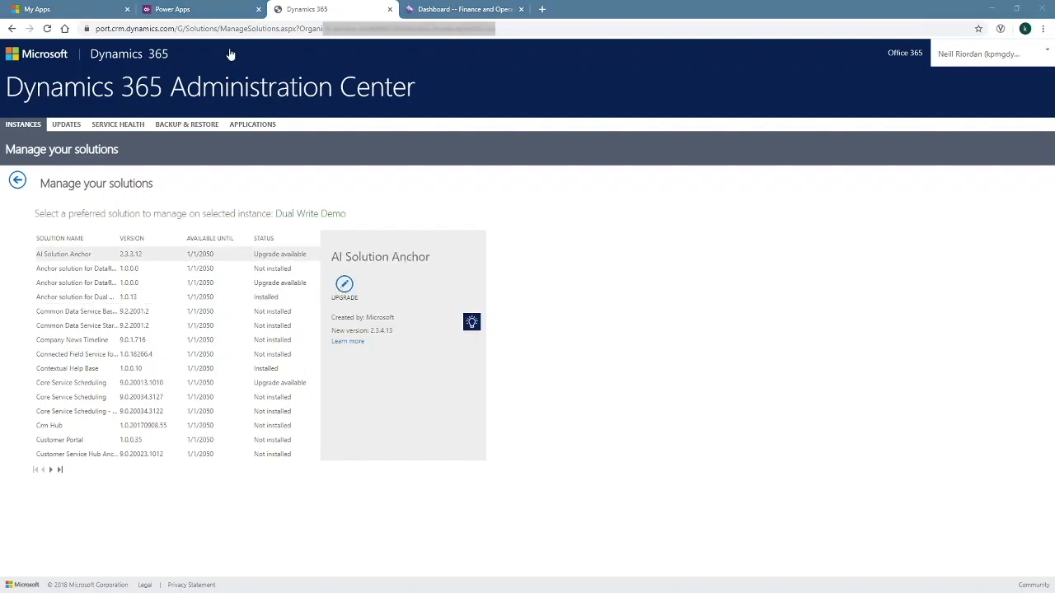
{"action": "left_click", "coordinate": [206, 11]}
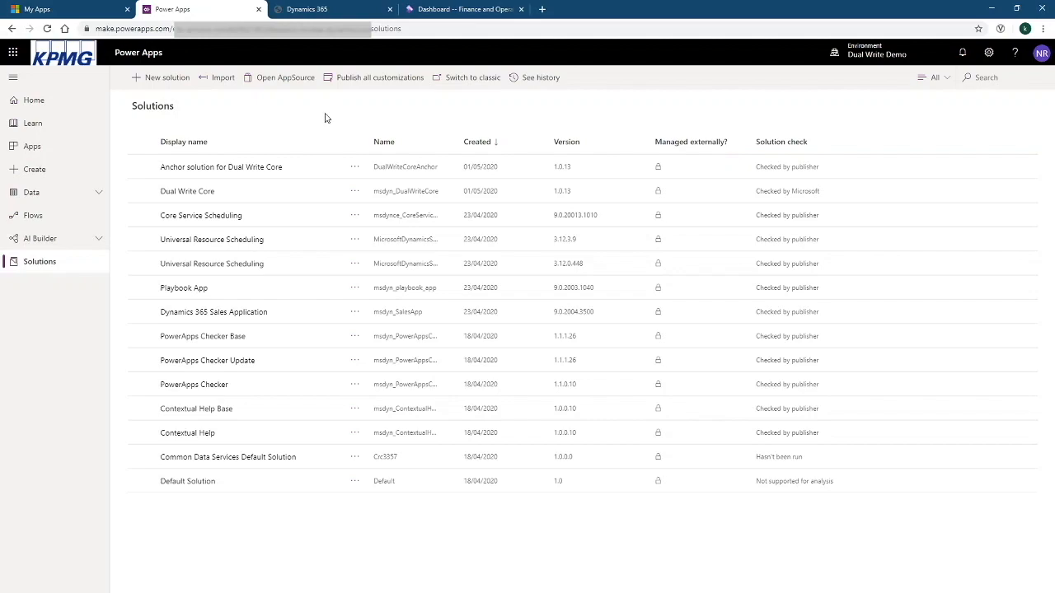
Refresh Solutions to see Dual Write Core 1.0.13 and its anchor solution listed
{"action": "left_click", "coordinate": [47, 28]}
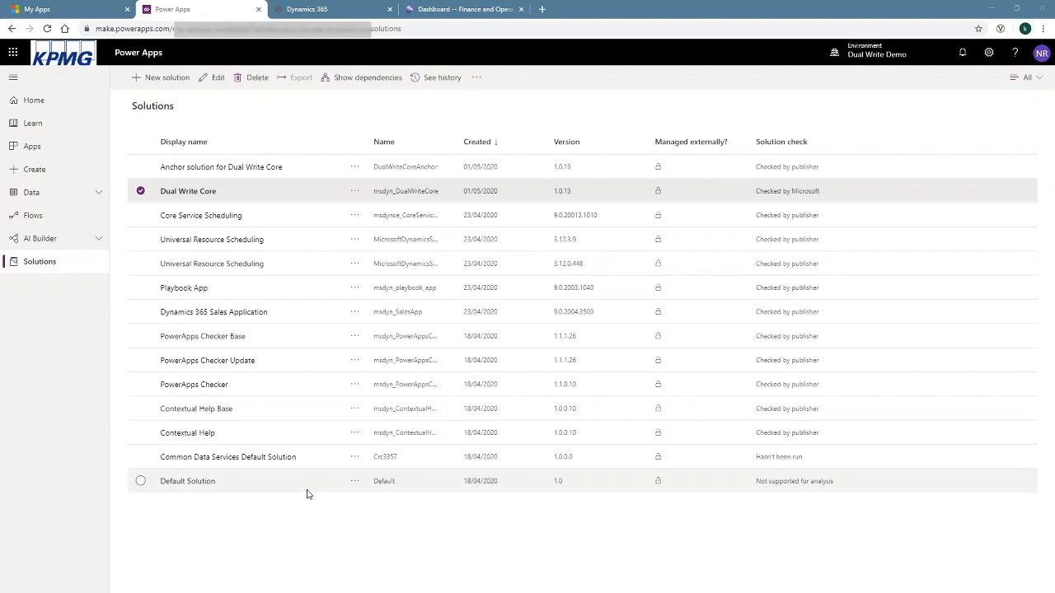
{"action": "left_click", "coordinate": [425, 10]}
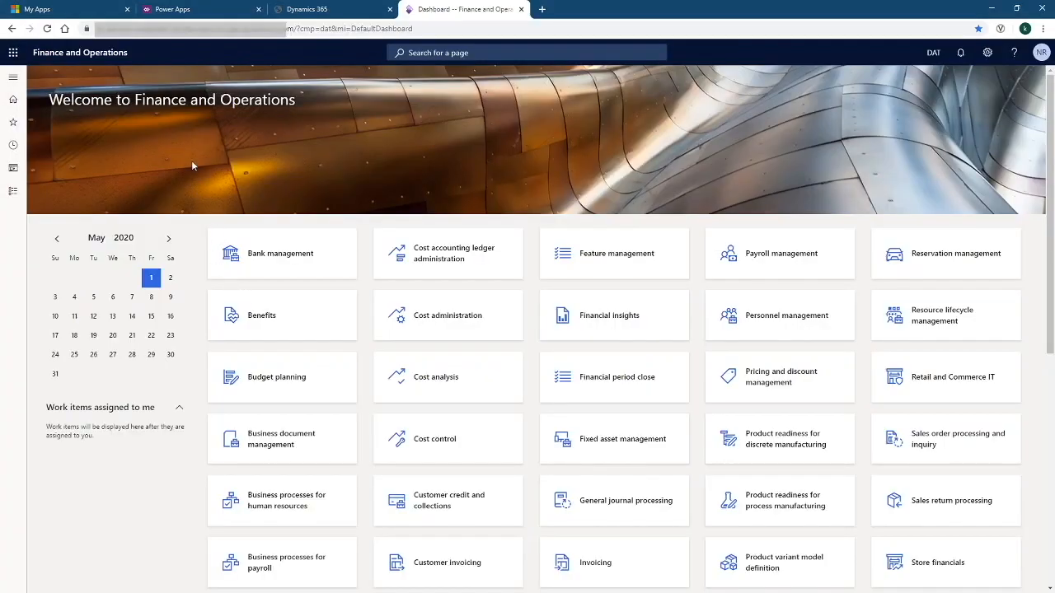
Go to System administration > Azure Active Directory applications and start a new record
{"action": "left_click", "coordinate": [12, 190]}
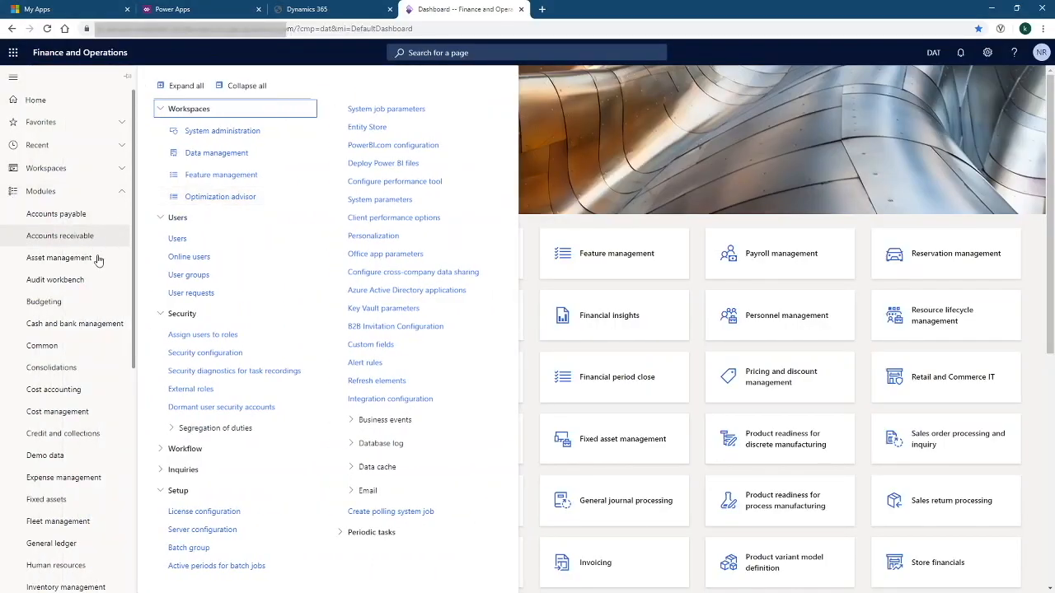
{"action": "scroll", "coordinate": [83, 295], "scroll_direction": "down", "scroll_amount": 5}
{"action": "scroll", "coordinate": [83, 297], "scroll_direction": "down", "scroll_amount": 1}
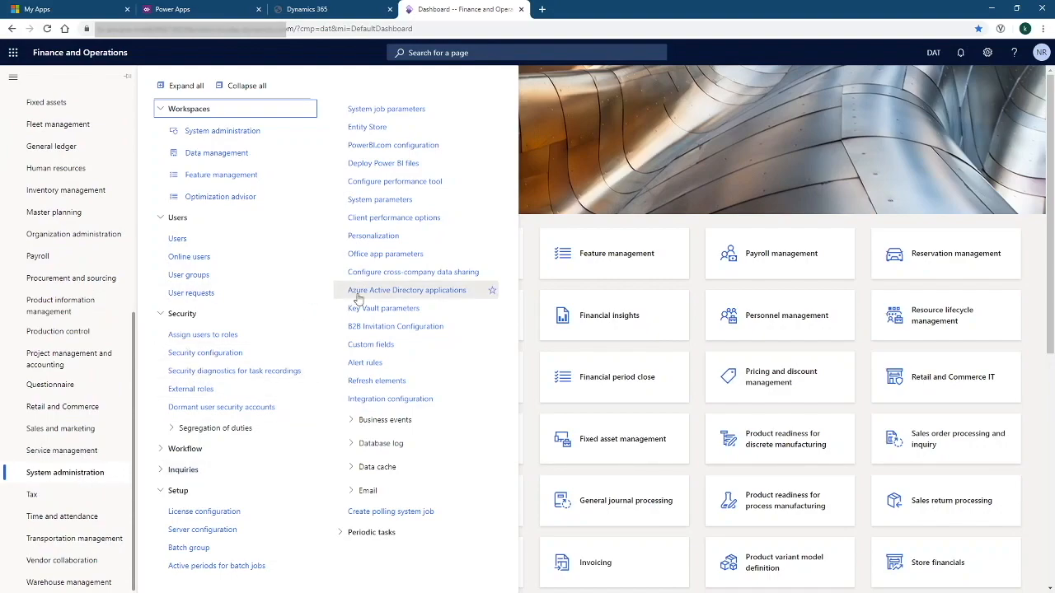
{"action": "left_click", "coordinate": [471, 295]}
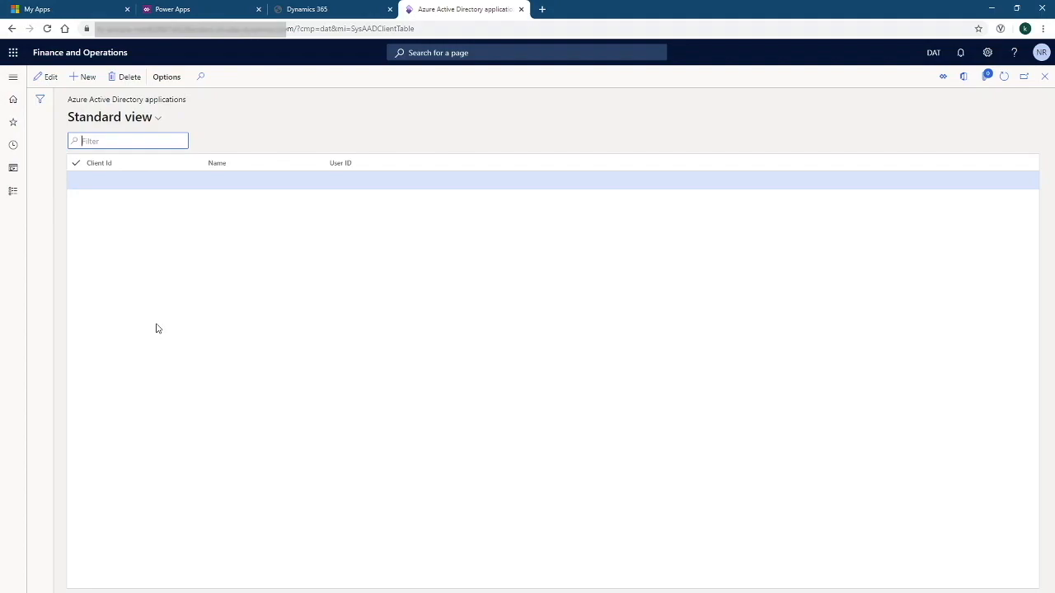
{"action": "left_click", "coordinate": [85, 76]}
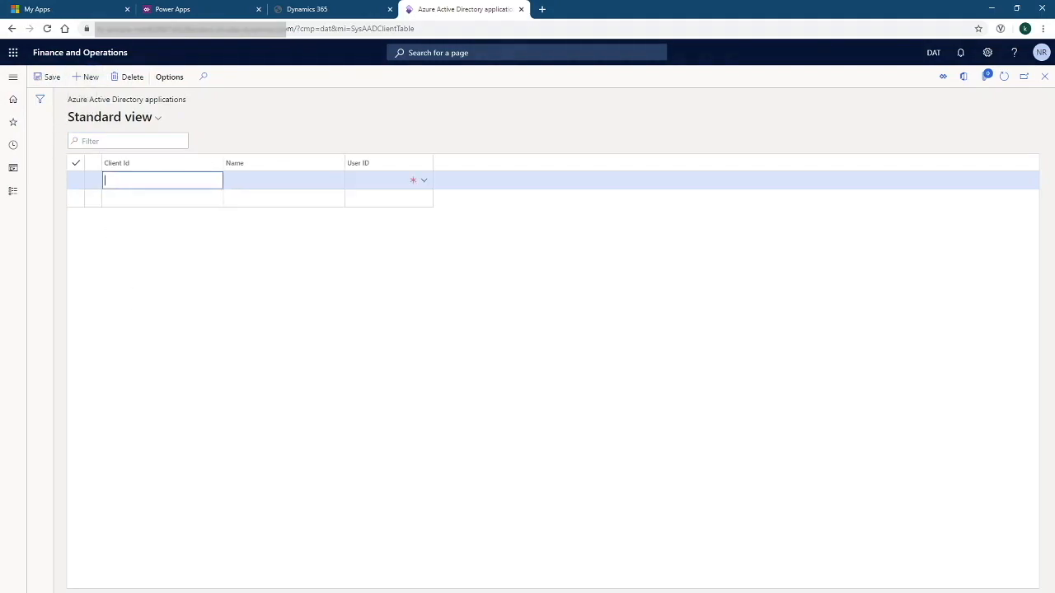
Register DiApp with the first client ID from the notes and user Admin
{"action": "key", "text": "alt+Tab"}
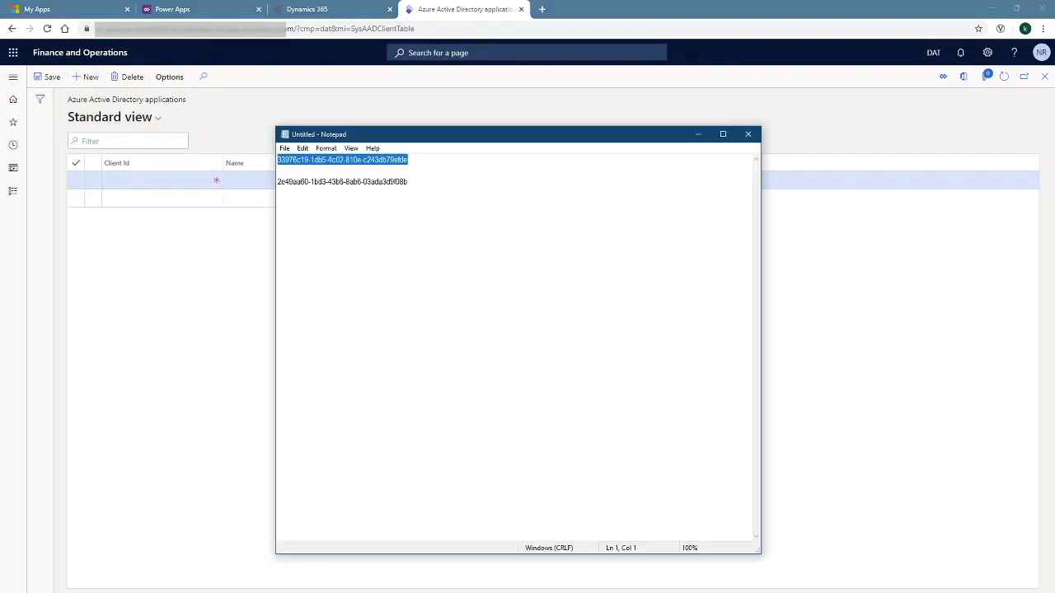
{"action": "left_click", "coordinate": [419, 161]}
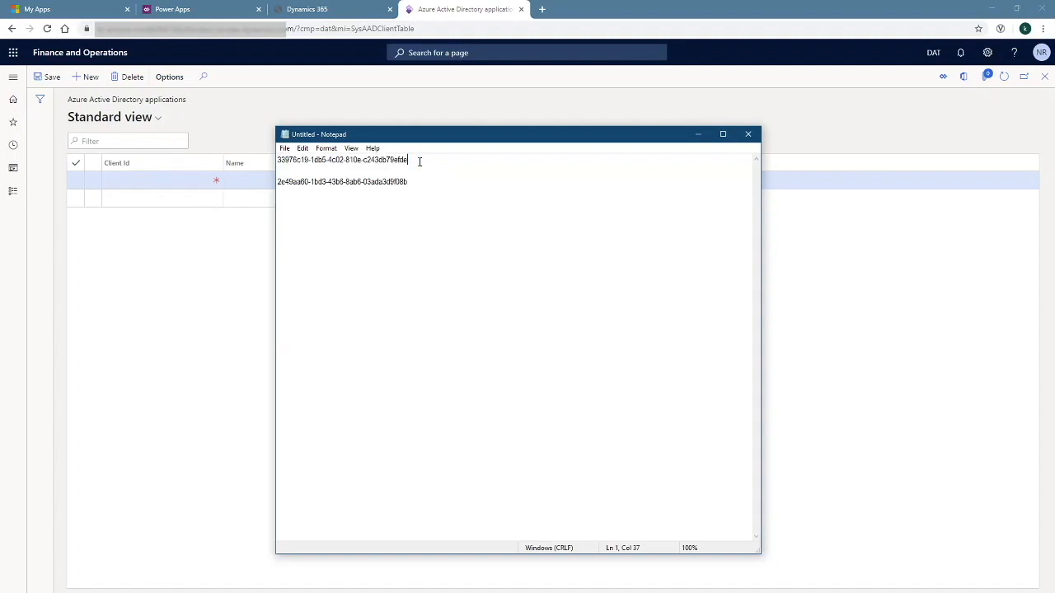
{"action": "left_click_drag", "start_coordinate": [411, 160], "coordinate": [169, 160]}
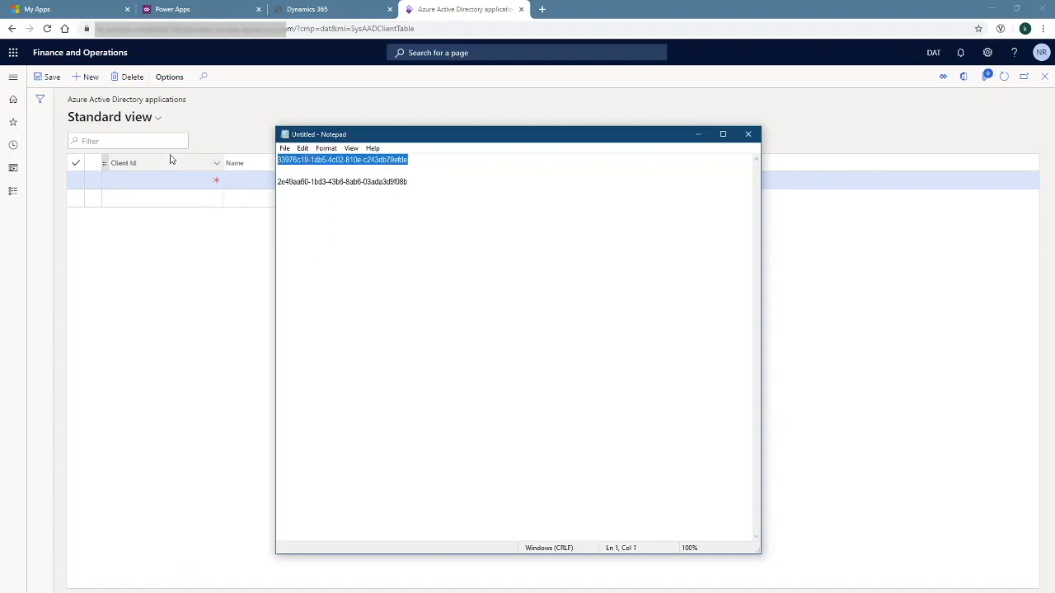
{"action": "left_click", "coordinate": [111, 181]}
{"action": "key", "text": "ctrl+v"}
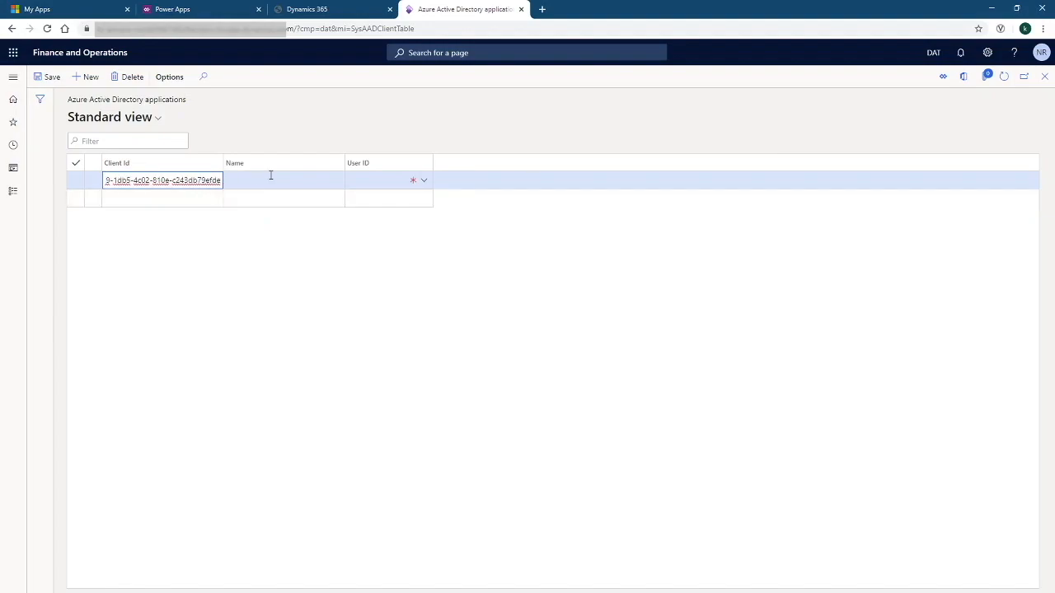
{"action": "left_click", "coordinate": [272, 178]}
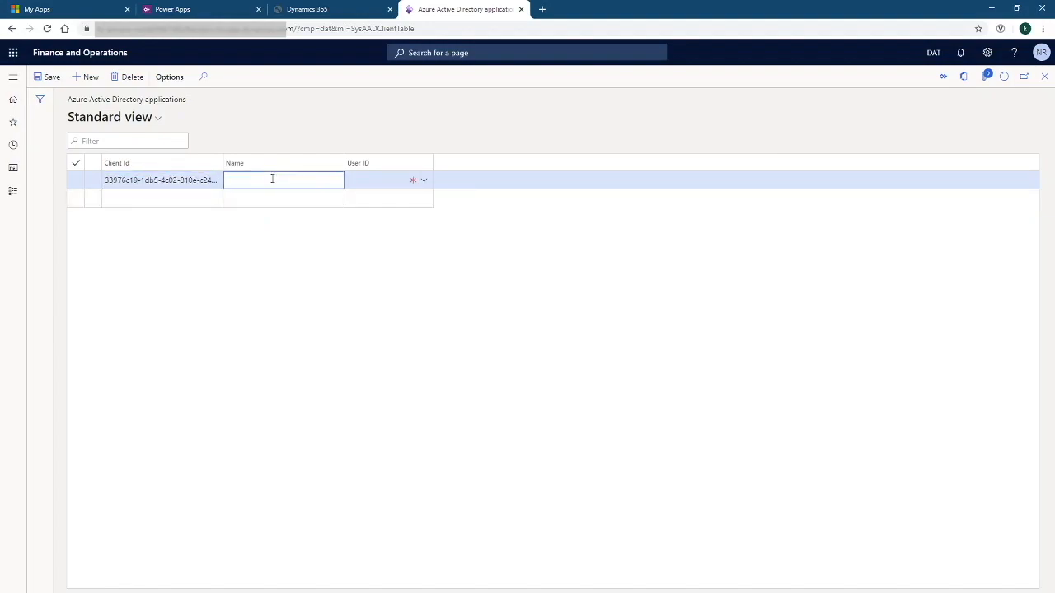
{"action": "type", "text": "DiApp"}
{"action": "key", "text": "Tab"}
{"action": "type", "text": "Admin"}
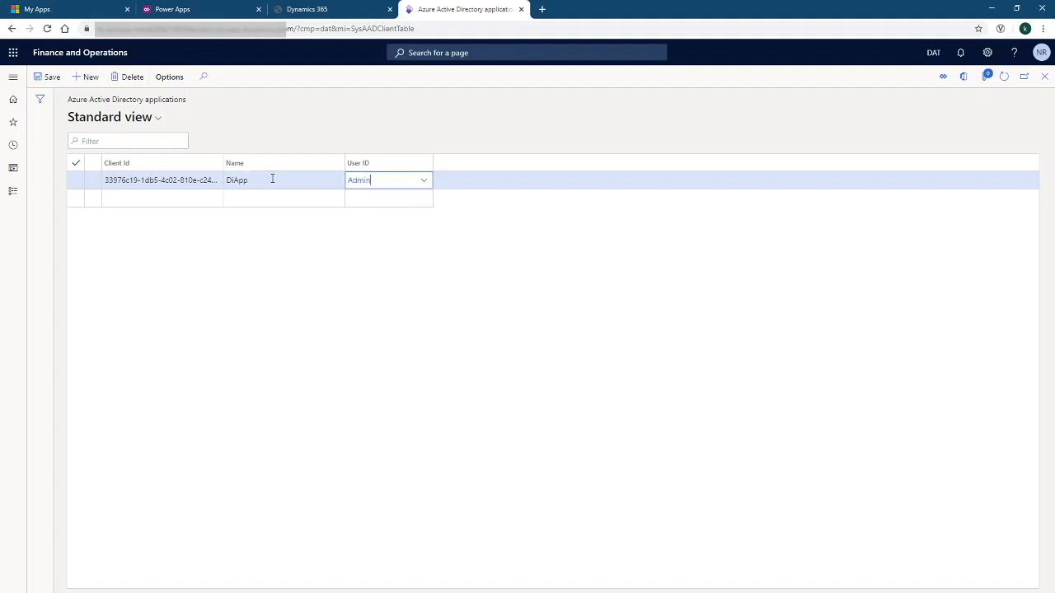
{"action": "key", "text": "Tab"}
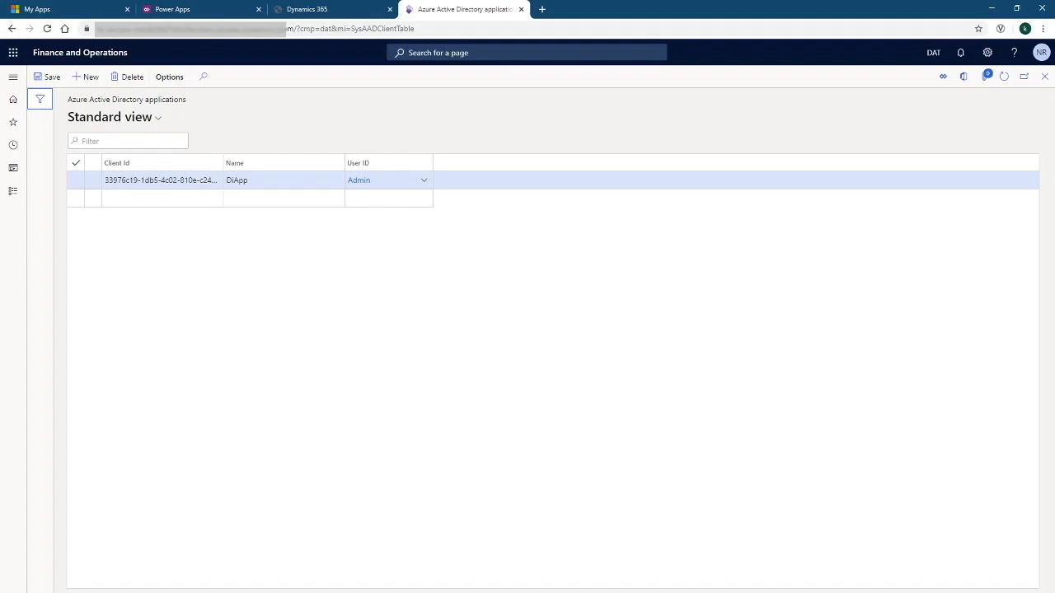
Add the Dual Write application with the second client ID and user Admin, then save both
{"action": "key", "text": "alt+Tab"}
{"action": "left_click_drag", "start_coordinate": [426, 183], "coordinate": [278, 190]}
{"action": "key", "text": "ctrl+c"}
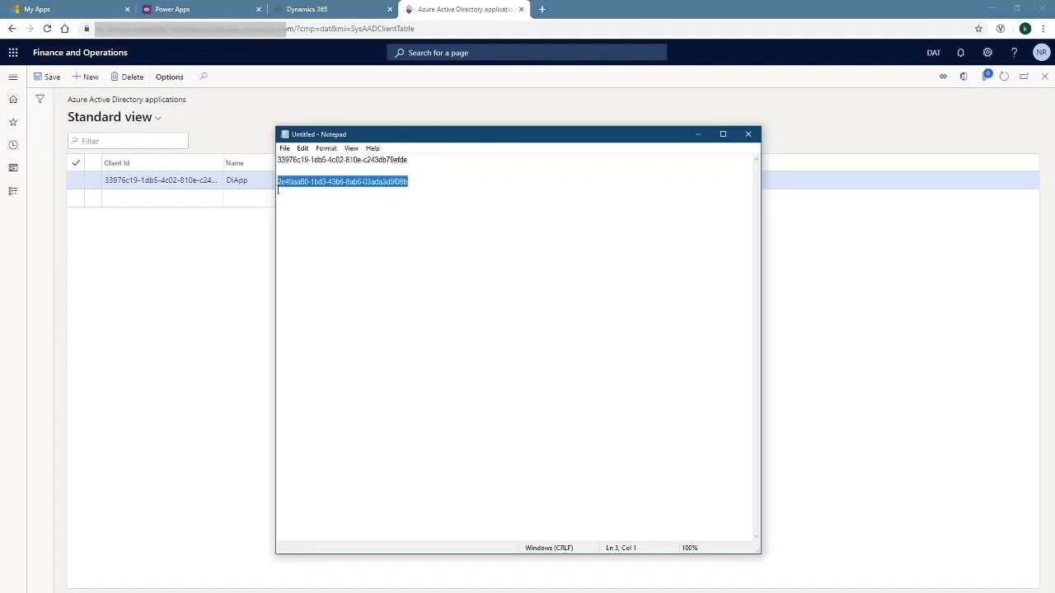
{"action": "left_click", "coordinate": [184, 198]}
{"action": "key", "text": "ctrl+v"}
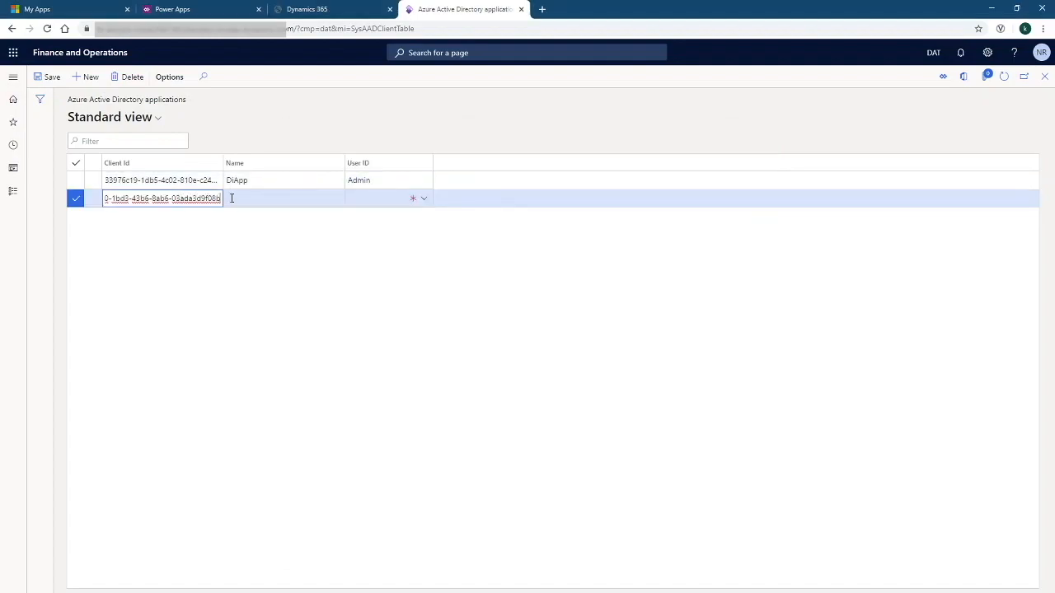
{"action": "left_click", "coordinate": [287, 198]}
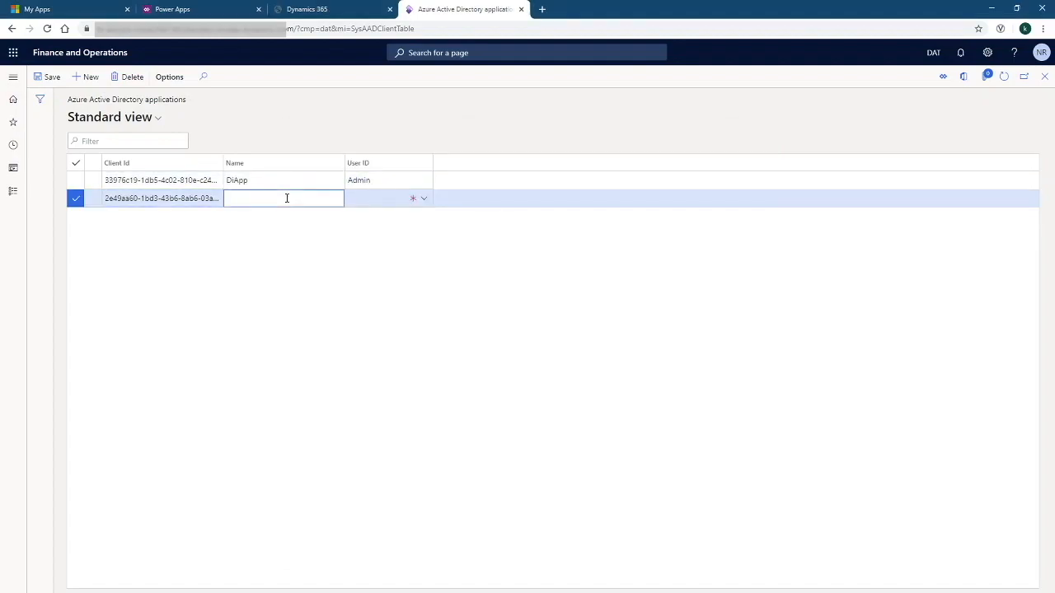
{"action": "type", "text": "Dual Write"}
{"action": "key", "text": "Tab"}
{"action": "type", "text": "Admin"}
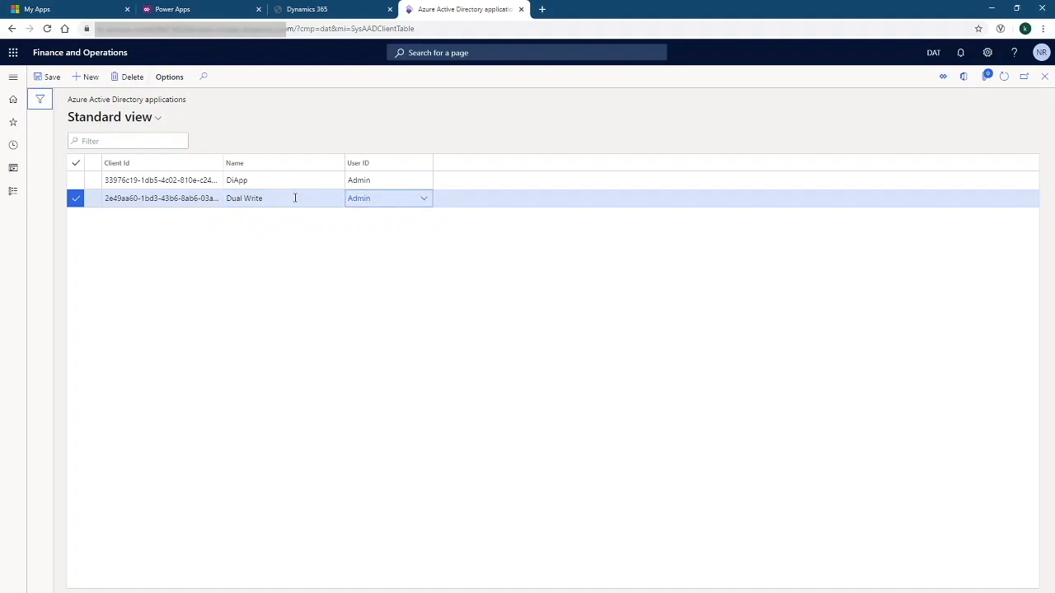
{"action": "left_click", "coordinate": [253, 230]}
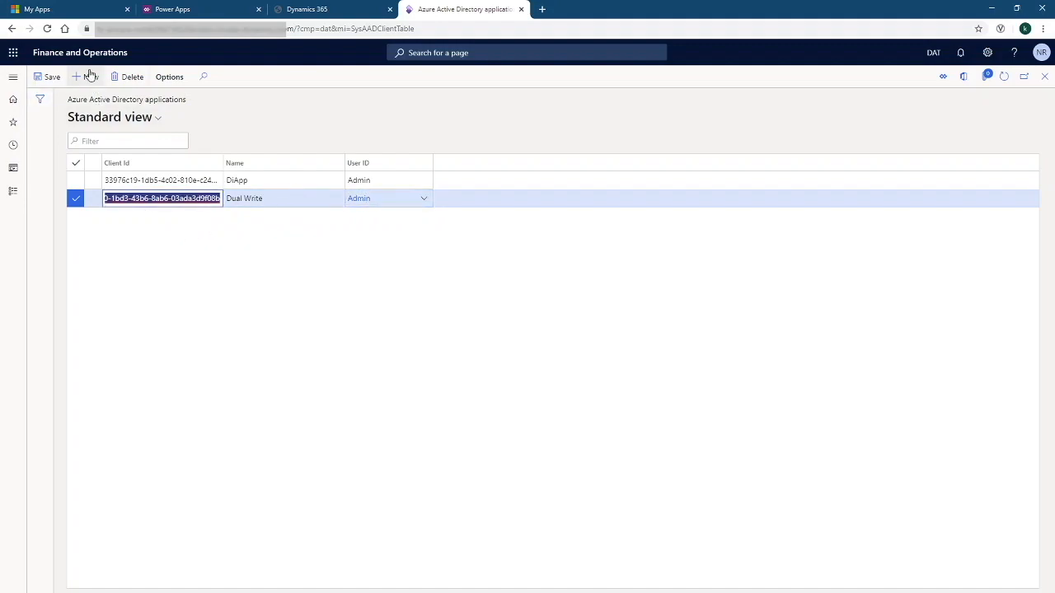
{"action": "left_click", "coordinate": [47, 77]}
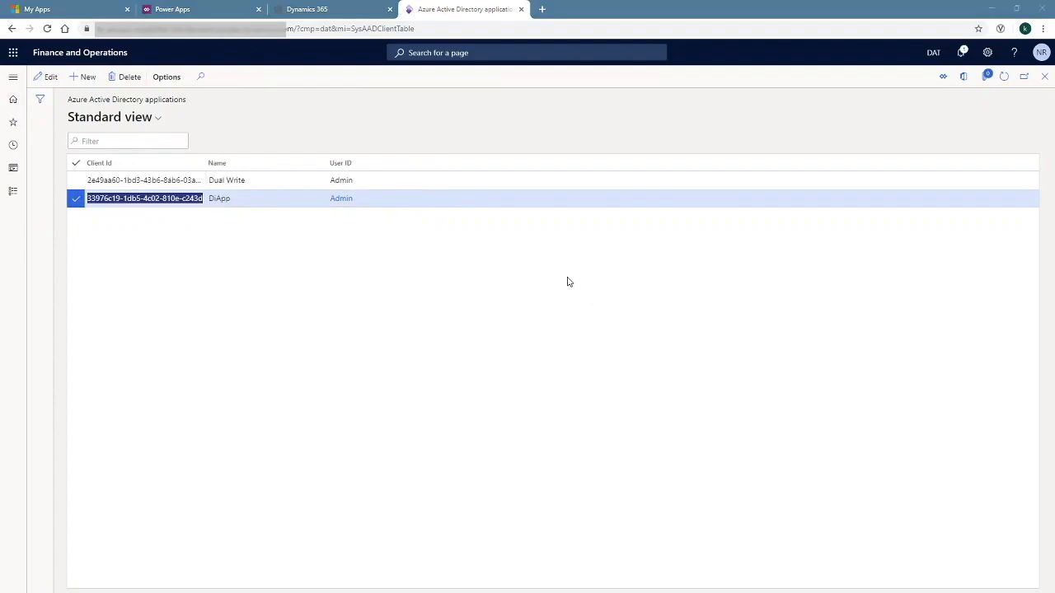
{"action": "left_click", "coordinate": [14, 170]}
{"action": "scroll", "coordinate": [71, 415], "scroll_direction": "down", "scroll_amount": 5}
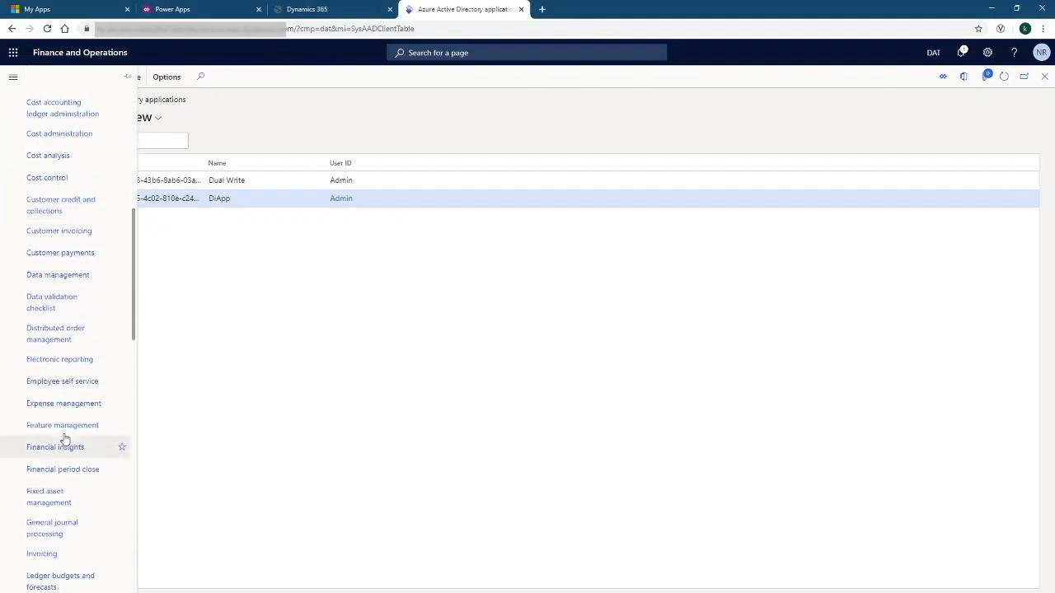
In Data management framework parameters, refresh the entity list under Entity settings and dismiss the notice
{"action": "left_click", "coordinate": [45, 275]}
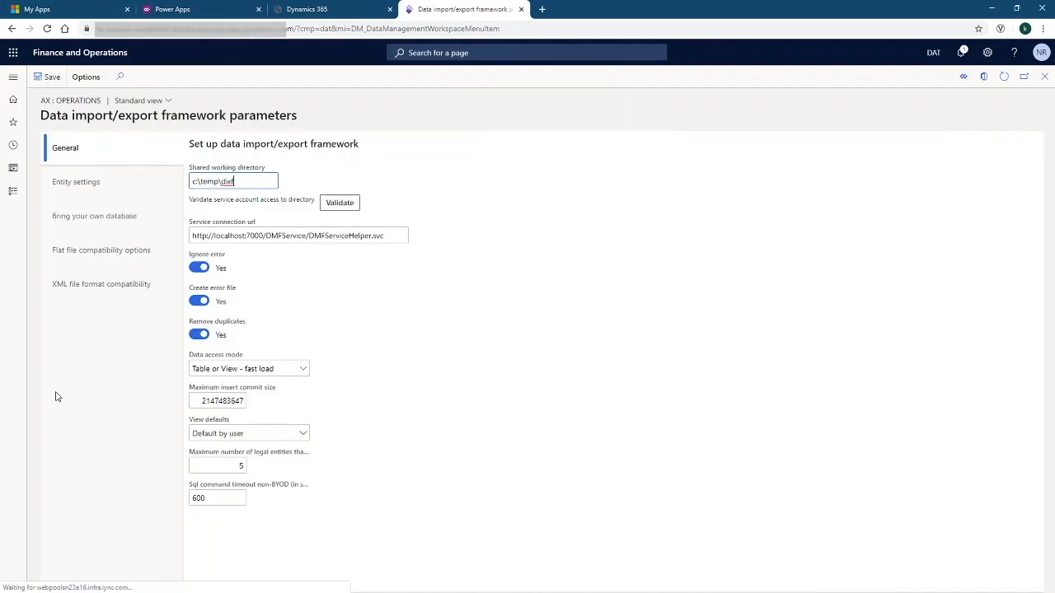
{"action": "left_click", "coordinate": [130, 187]}
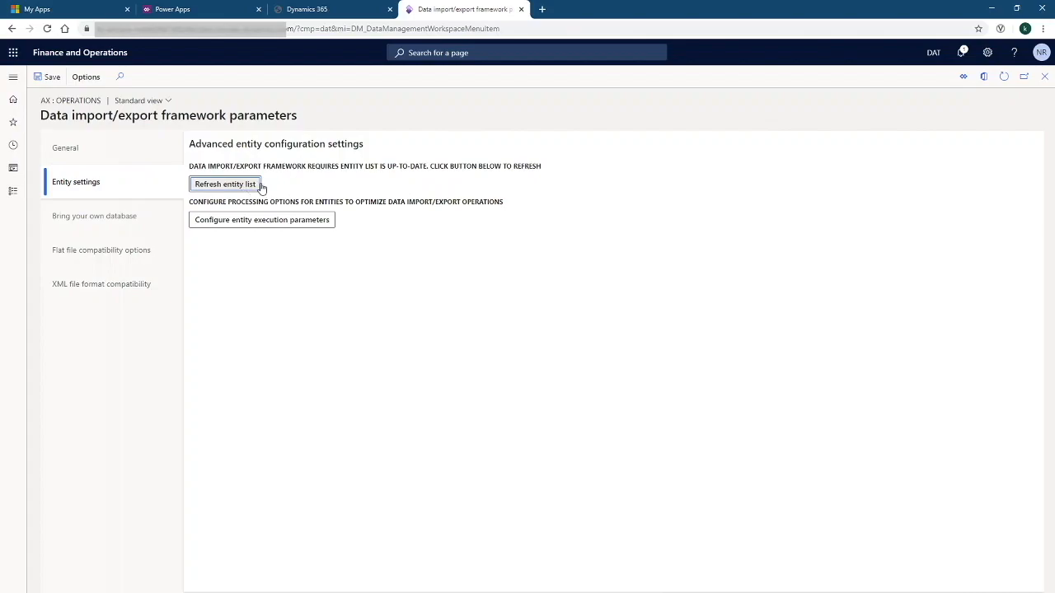
{"action": "left_click", "coordinate": [231, 186]}
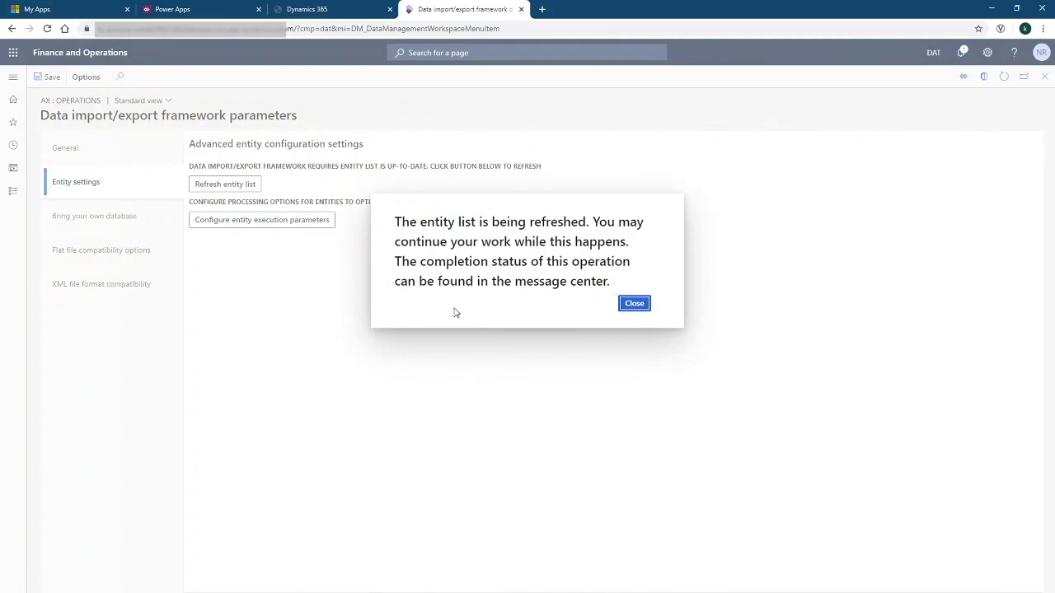
{"action": "left_click", "coordinate": [639, 304]}
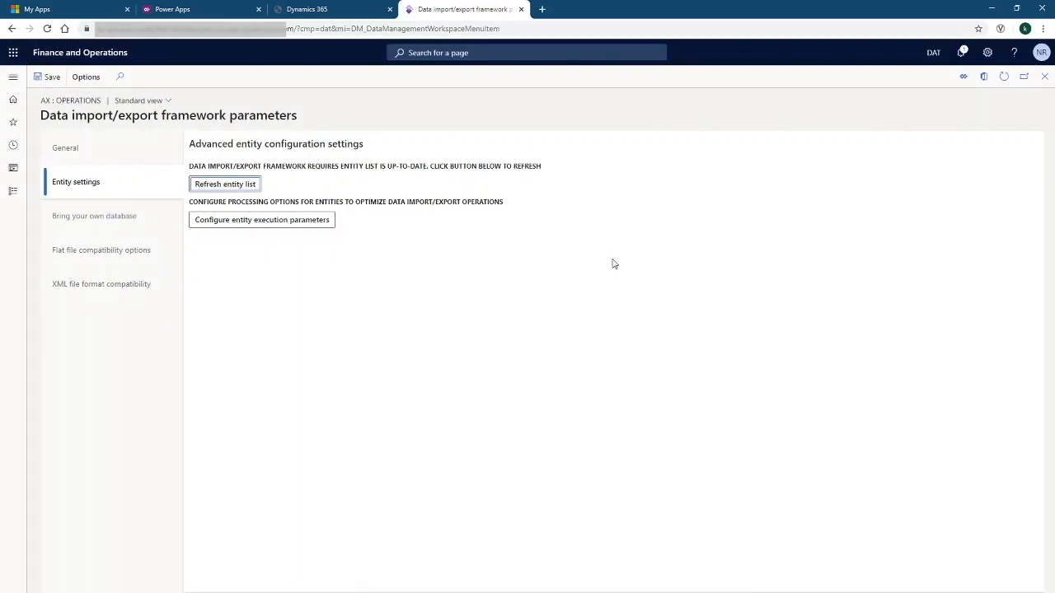
{"action": "left_click", "coordinate": [110, 55]}
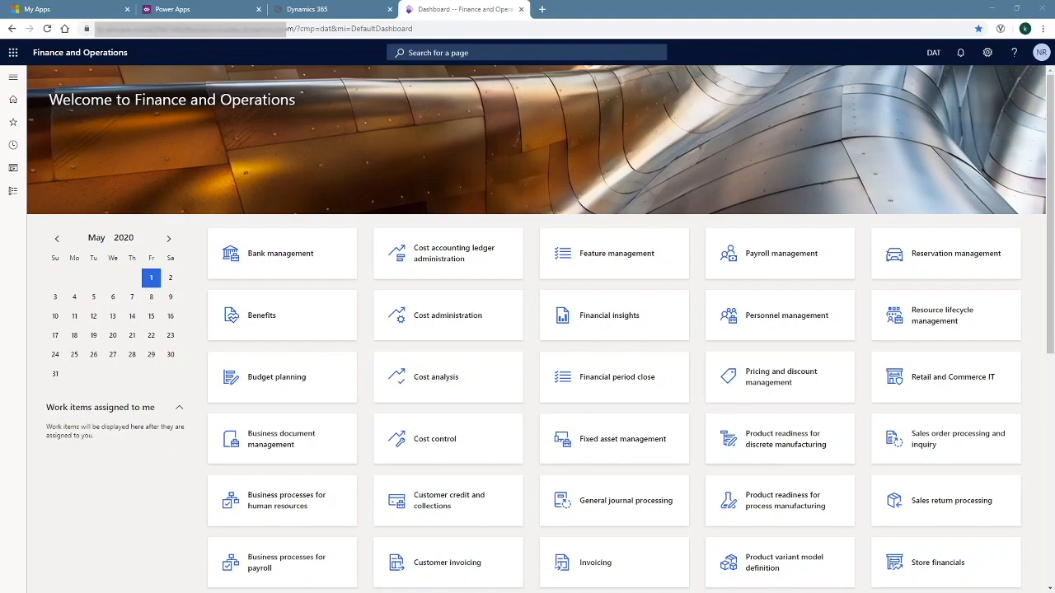
Through Advanced Settings, go to Settings > Security > Users to list the application users
{"action": "left_click", "coordinate": [80, 8]}
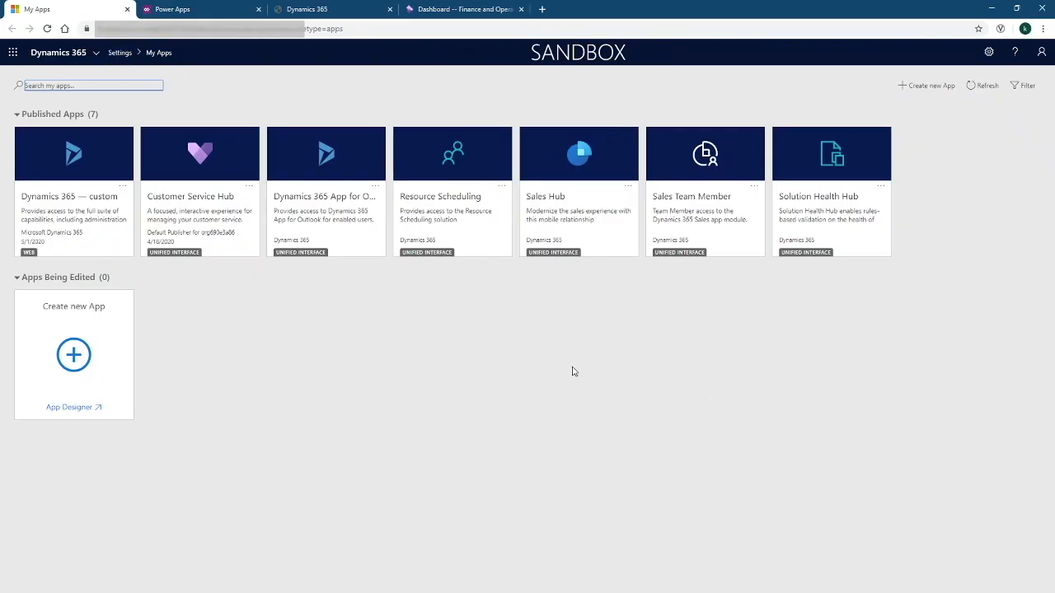
{"action": "left_click", "coordinate": [985, 55]}
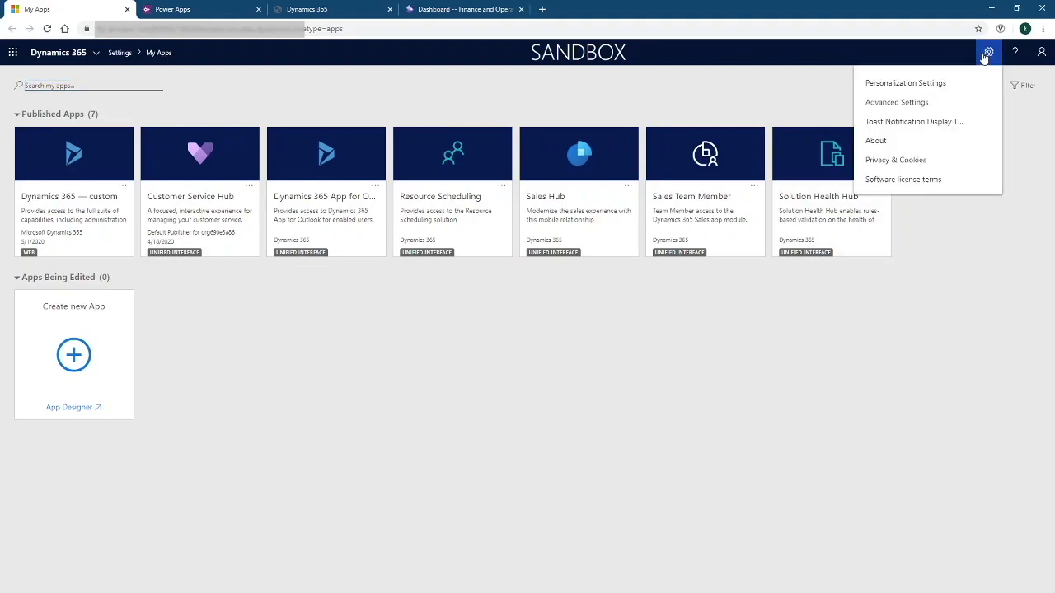
{"action": "left_click", "coordinate": [888, 104]}
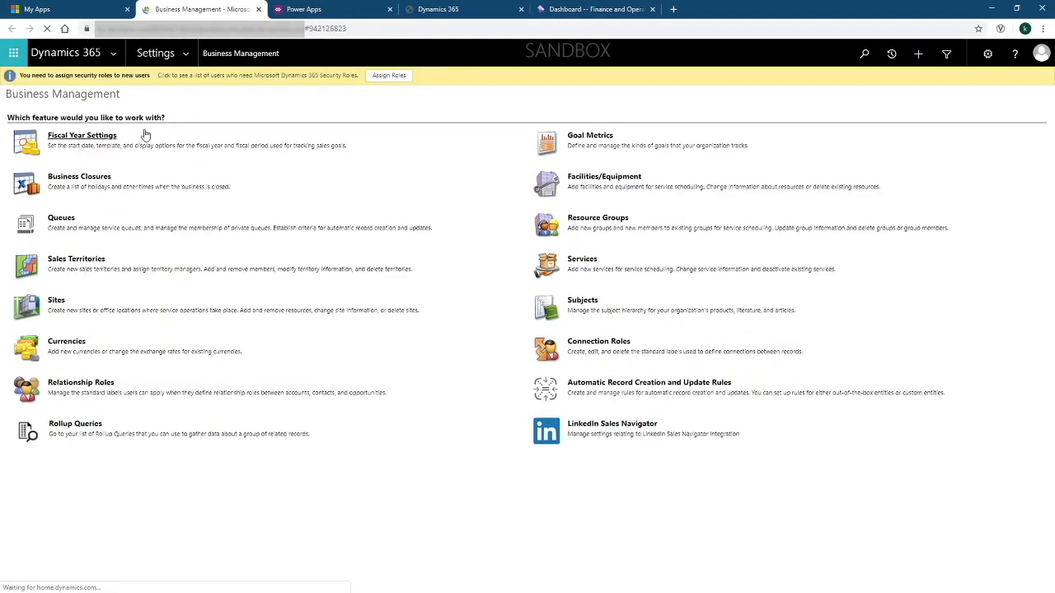
{"action": "left_click", "coordinate": [192, 52]}
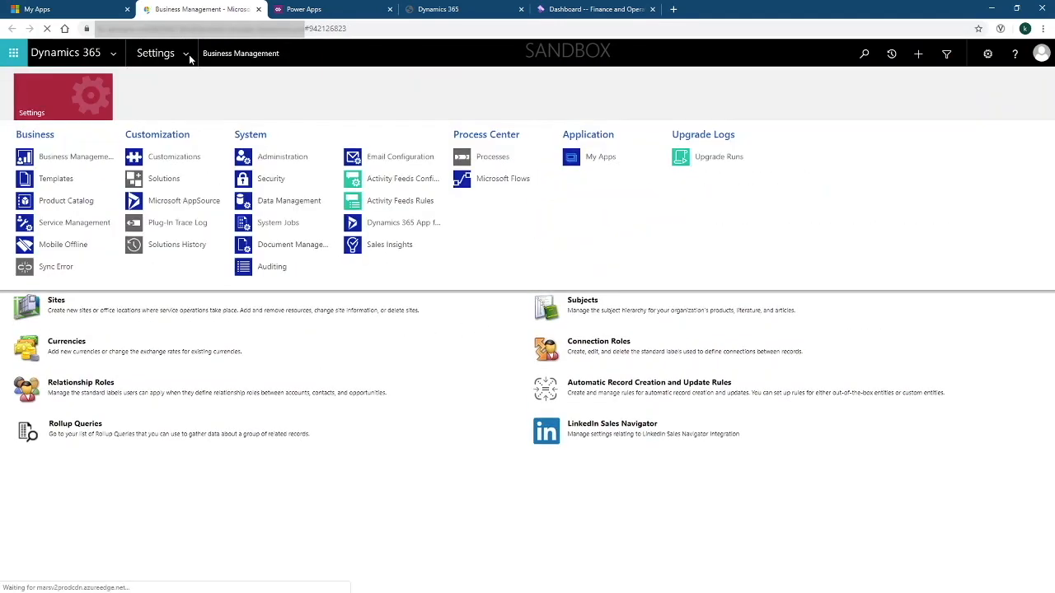
{"action": "left_click", "coordinate": [260, 182]}
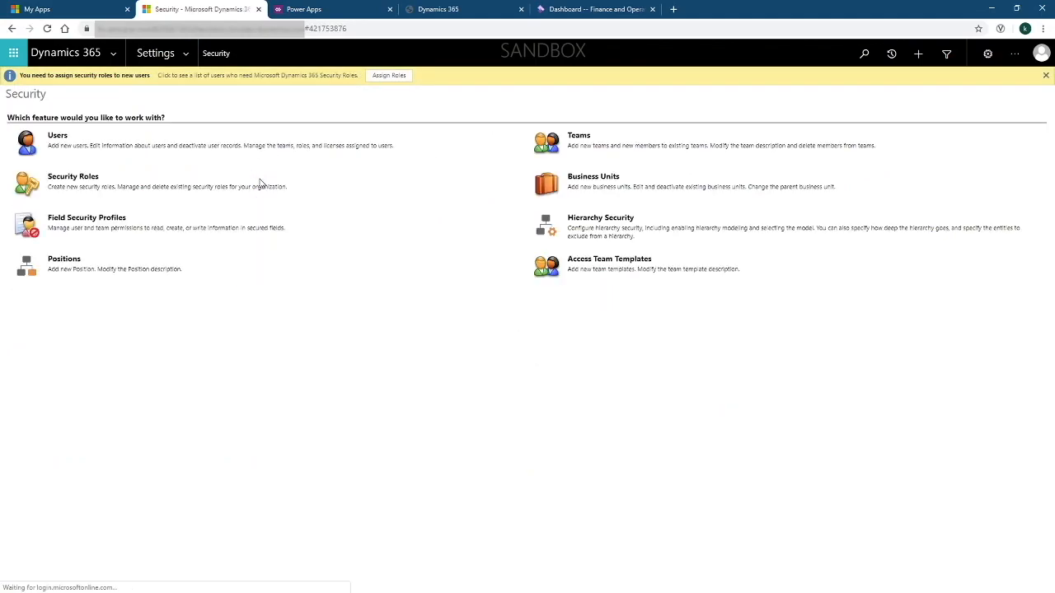
{"action": "left_click", "coordinate": [25, 138]}
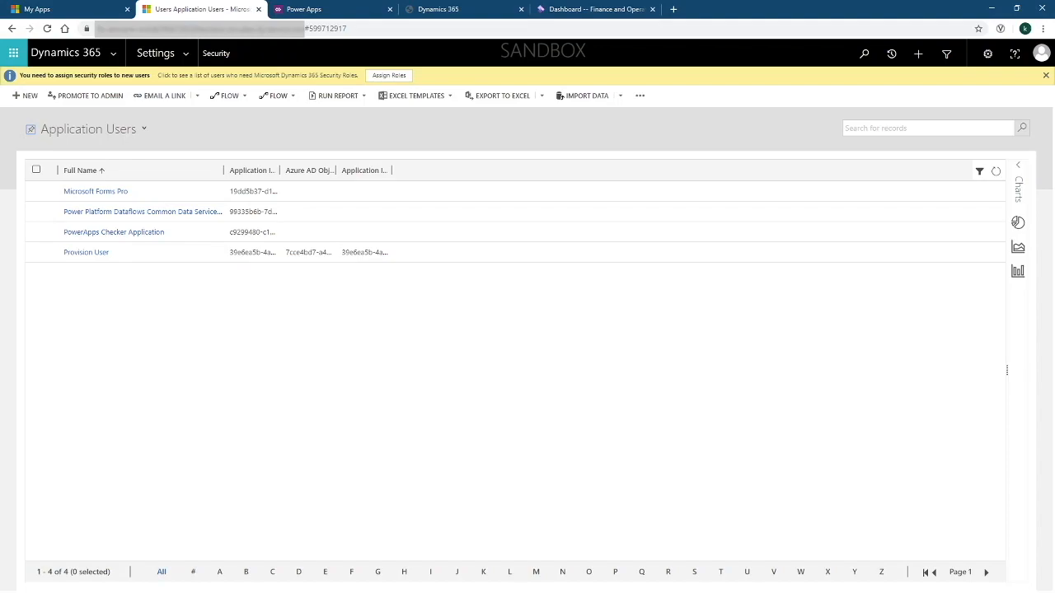
Start a new Application User named 'Dual Write' and paste its Application ID
{"action": "left_click", "coordinate": [28, 97]}
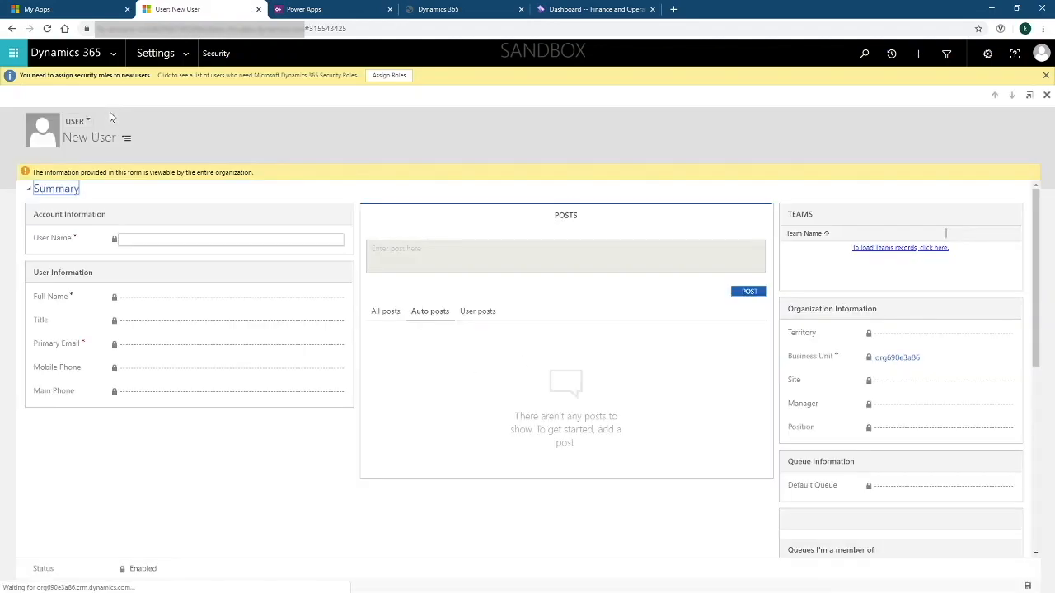
{"action": "left_click", "coordinate": [79, 121]}
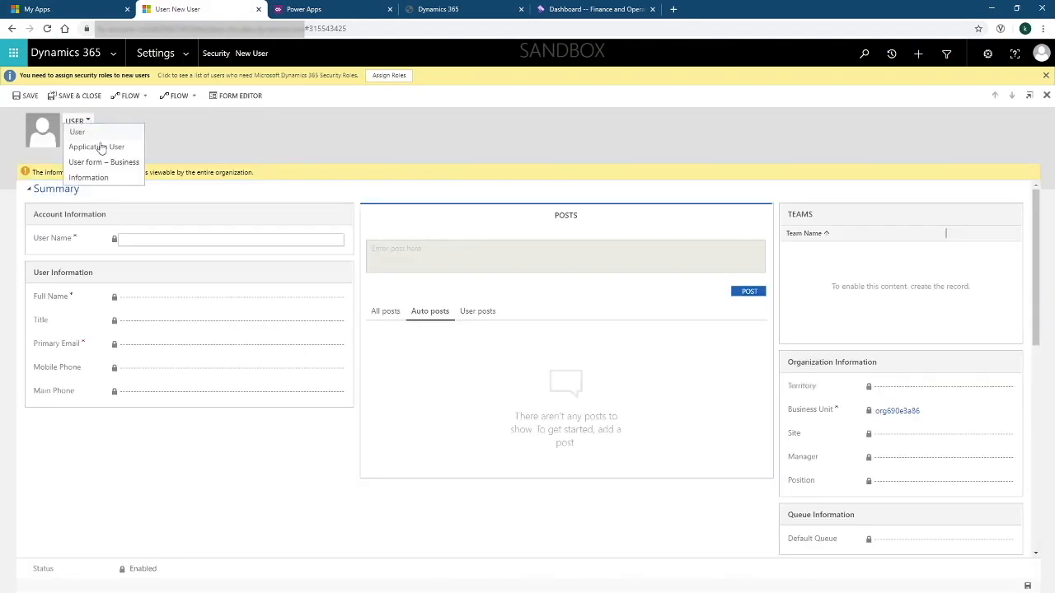
{"action": "left_click", "coordinate": [115, 153]}
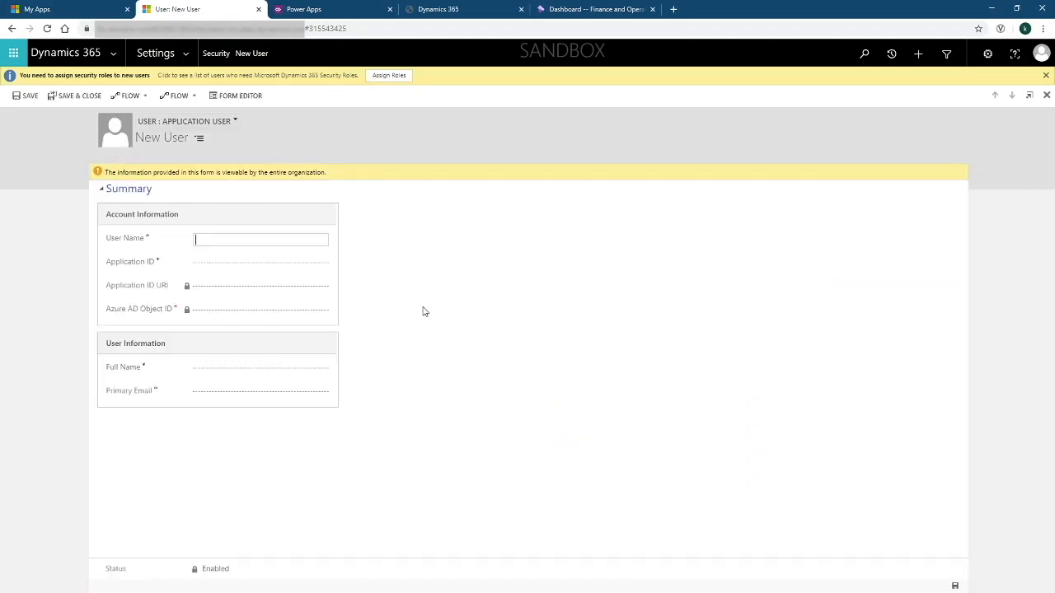
{"action": "type", "text": "Dual Write"}
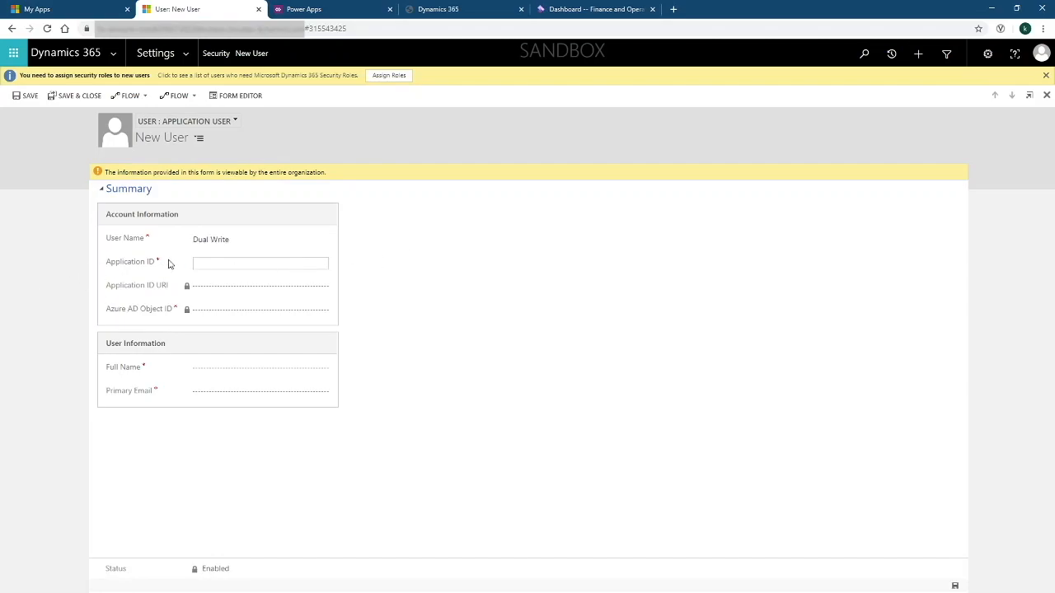
{"action": "key", "text": "alt+Tab"}
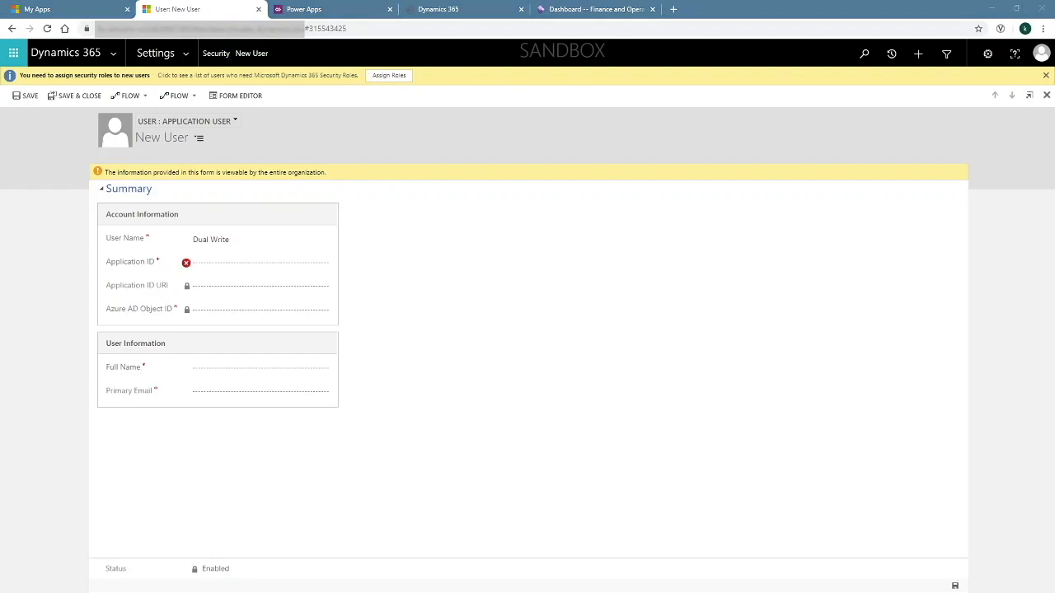
{"action": "left_click", "coordinate": [258, 263]}
{"action": "key", "text": "ctrl+v"}
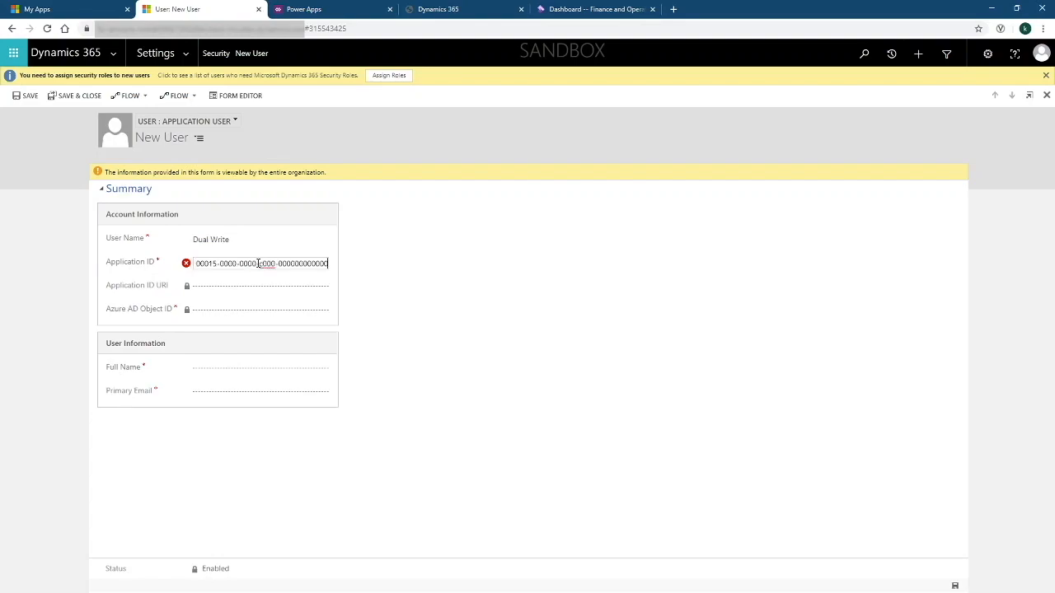
Set Full Name to Dual Write, enter the primary e-mail address, and save the user
{"action": "left_click", "coordinate": [278, 368]}
{"action": "type", "text": "Dual"}
{"action": "key", "text": "Tab"}
{"action": "type", "text": "Write"}
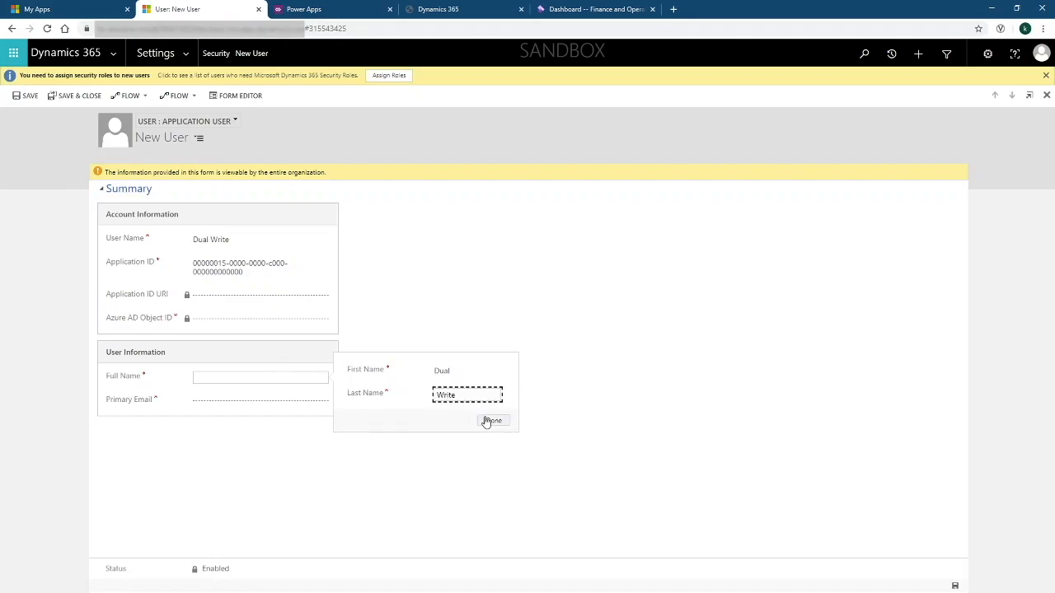
{"action": "left_click", "coordinate": [494, 422]}
{"action": "left_click", "coordinate": [268, 401]}
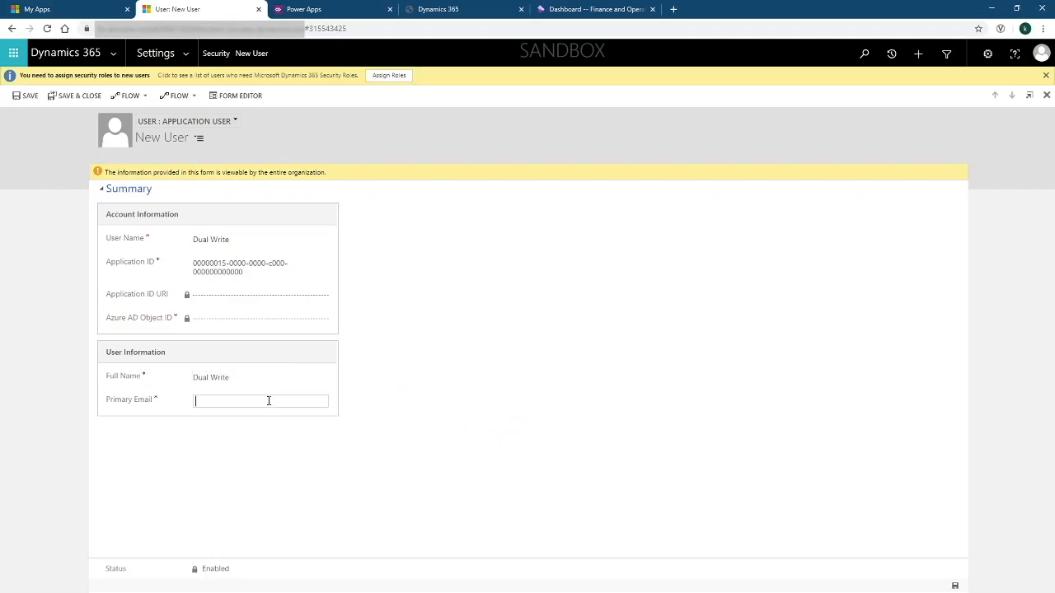
{"action": "left_click", "coordinate": [29, 97]}
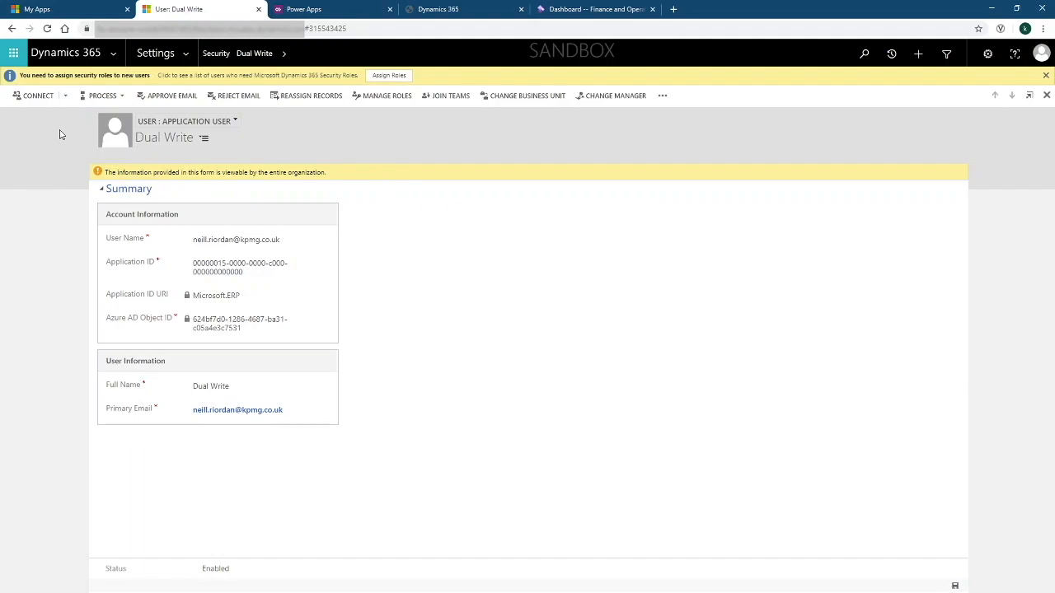
{"action": "left_click", "coordinate": [1046, 95]}
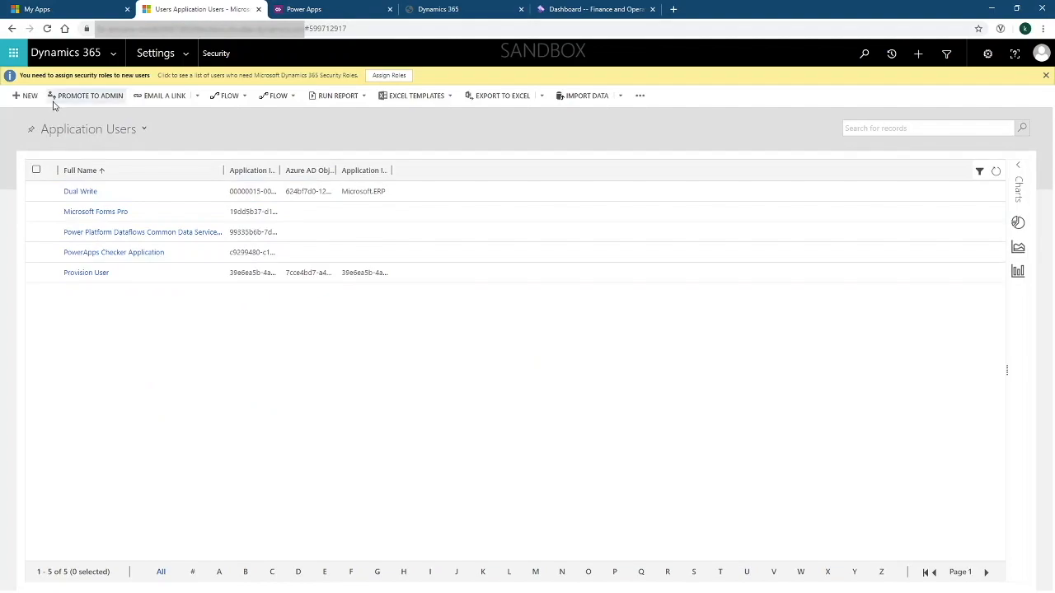
{"action": "left_click", "coordinate": [23, 99]}
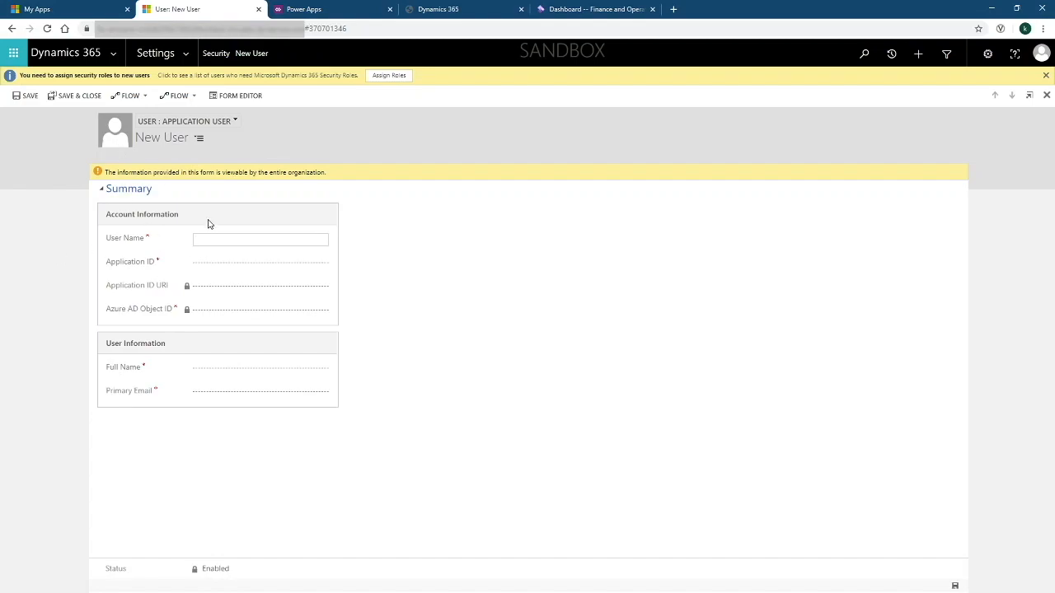
Enter the user name 'DualWrite 2' and paste the application ID GUID
{"action": "type", "text": "DualWrite 2"}
{"action": "left_click", "coordinate": [209, 260]}
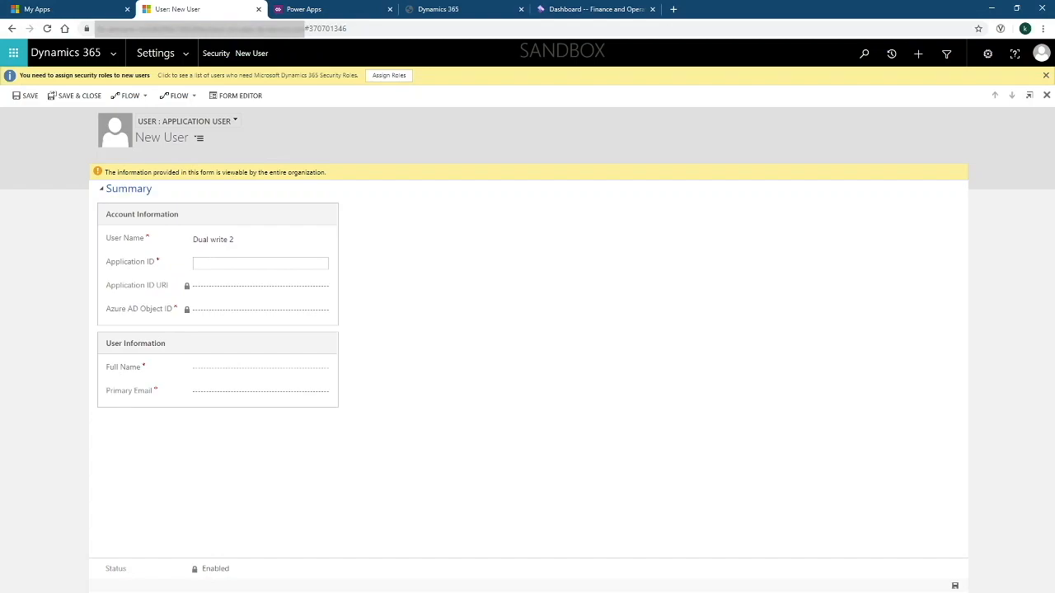
{"action": "key", "text": "alt+Tab"}
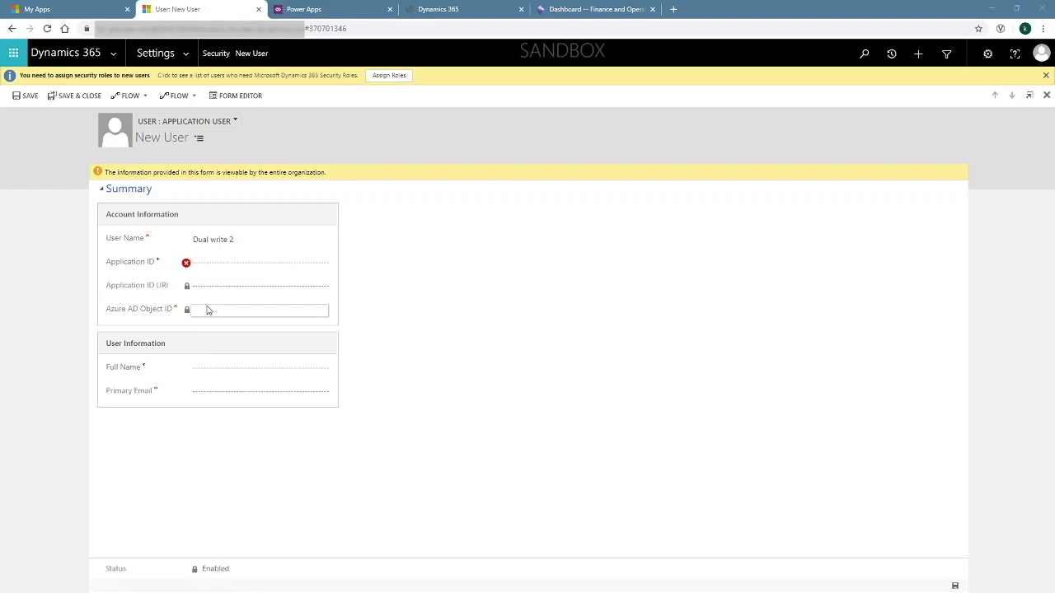
{"action": "left_click", "coordinate": [211, 262]}
{"action": "type", "text": "2e49aa60-1bd3-43b6-8ab6-03ada3d9f08b"}
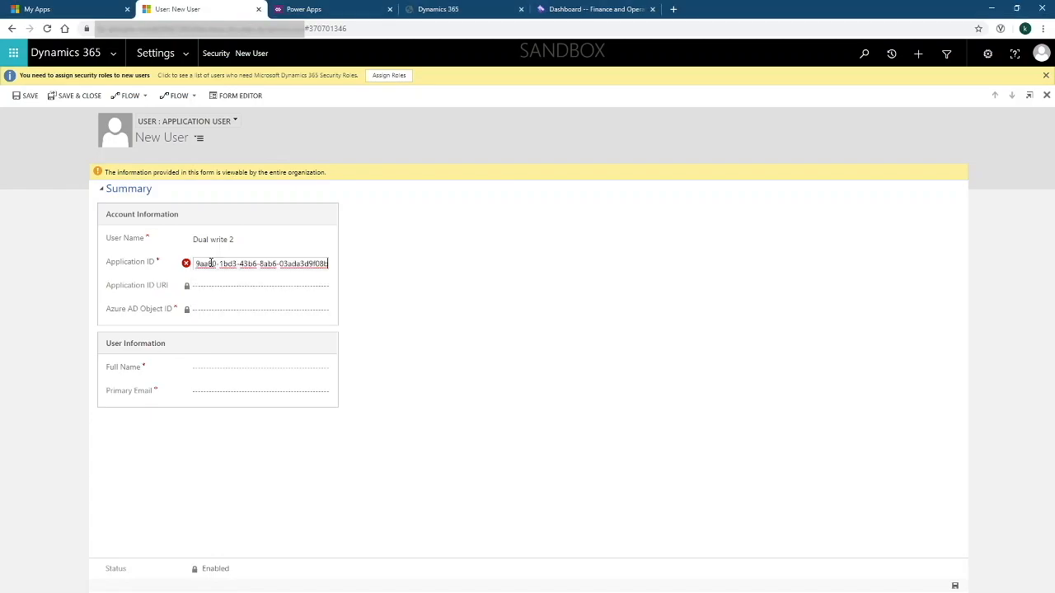
Set the full name to Dual / Write 2, enter the primary e-mail address, then save and close the user
{"action": "left_click", "coordinate": [212, 368]}
{"action": "type", "text": "Dual"}
{"action": "key", "text": "Tab"}
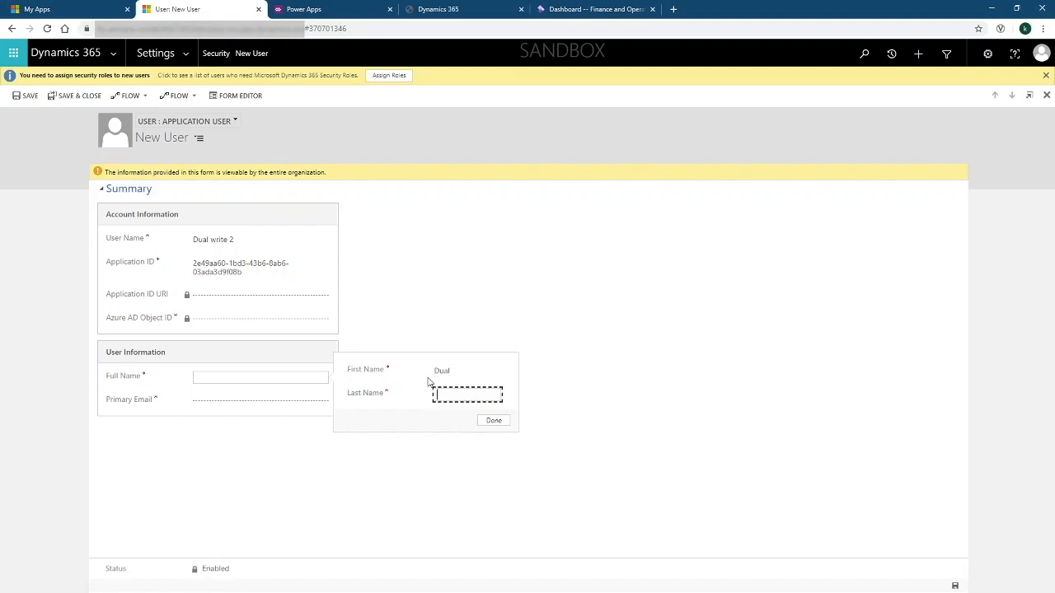
{"action": "type", "text": "Writye 2"}
{"action": "left_click_drag", "start_coordinate": [449, 396], "coordinate": [454, 395]}
{"action": "key", "text": "BackSpace"}
{"action": "left_click", "coordinate": [494, 421]}
{"action": "left_click", "coordinate": [220, 404]}
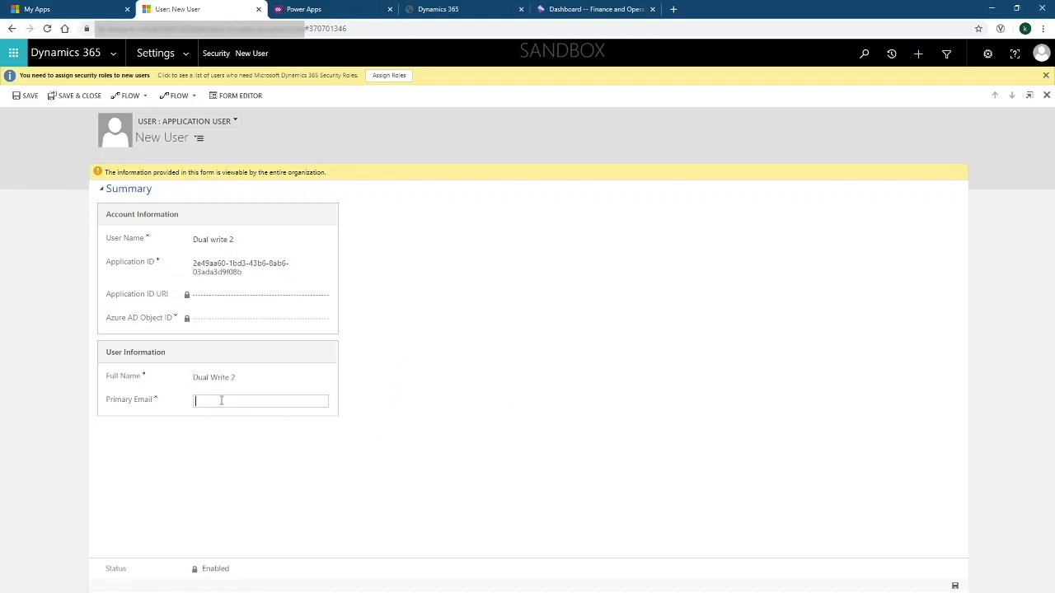
{"action": "type", "text": "bob@bbb.com"}
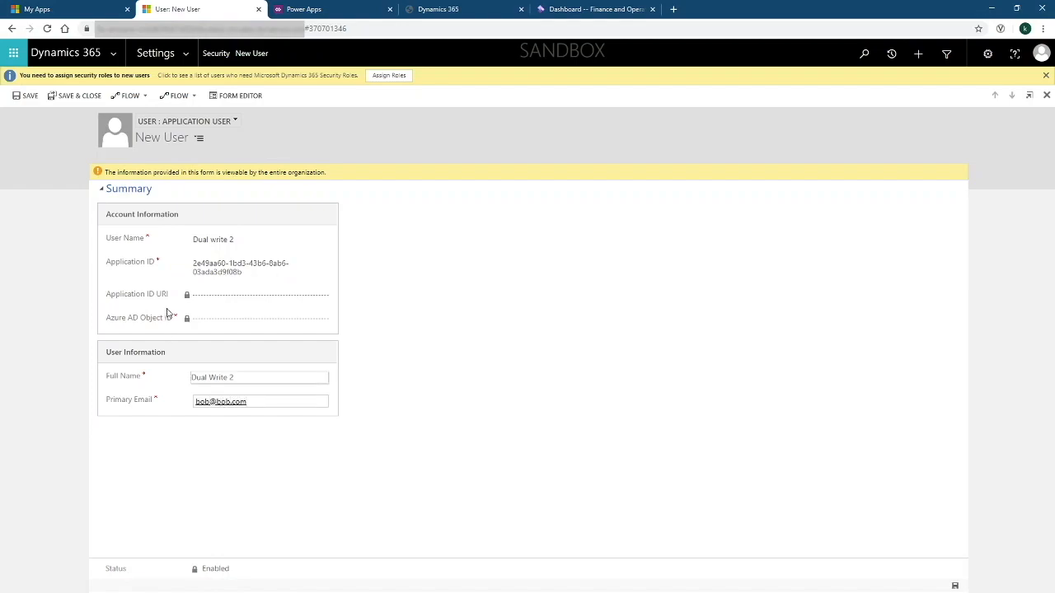
{"action": "left_click", "coordinate": [28, 97]}
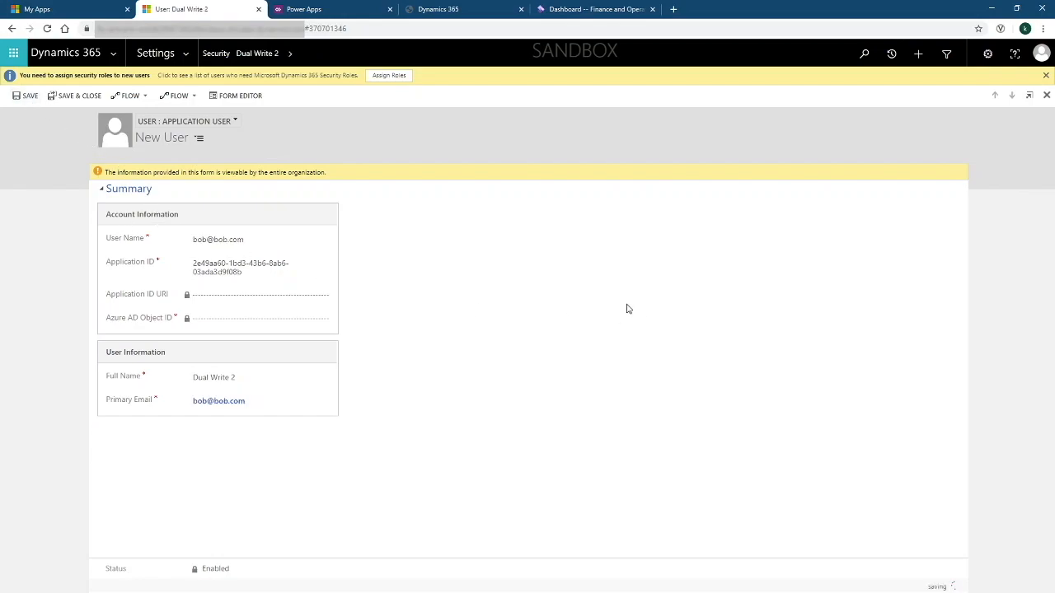
{"action": "left_click", "coordinate": [1047, 95]}
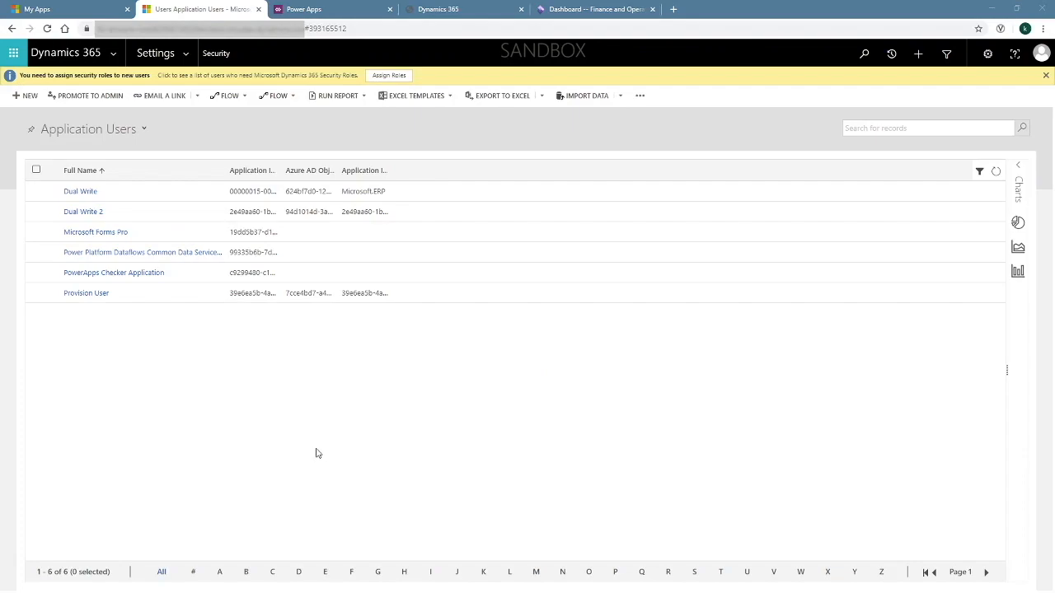
Give the Dual Write 2 user the System Administrator role
{"action": "left_click", "coordinate": [36, 212]}
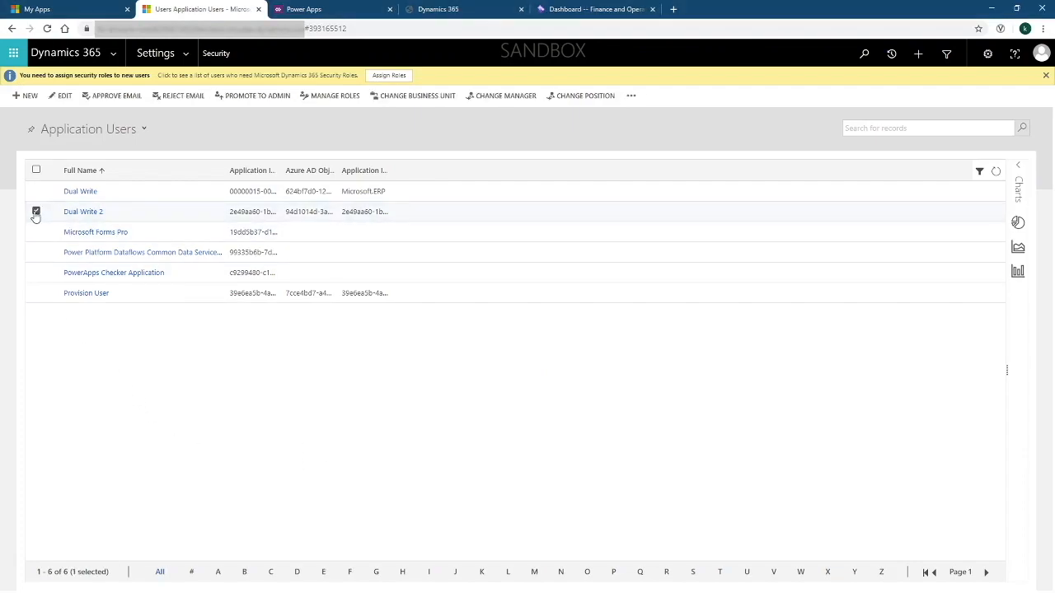
{"action": "left_click", "coordinate": [332, 96]}
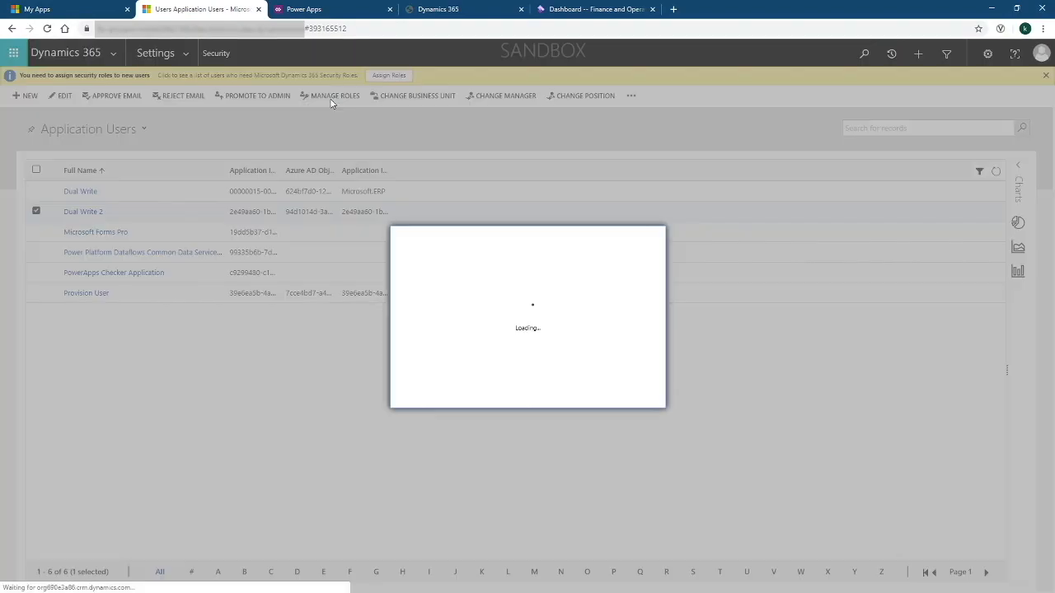
{"action": "scroll", "coordinate": [628, 338], "scroll_direction": "down", "scroll_amount": 10}
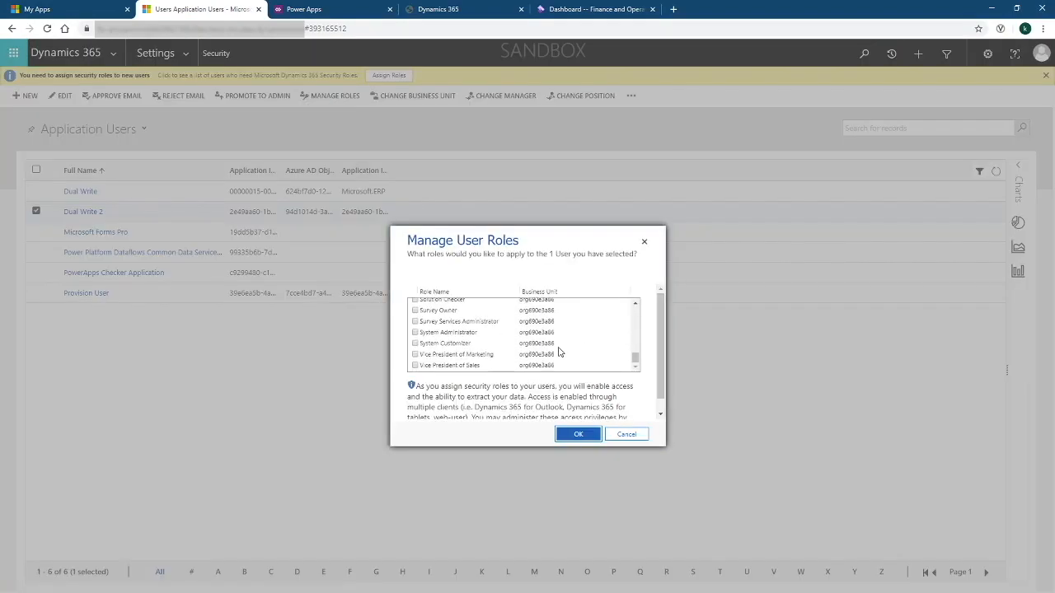
{"action": "left_click", "coordinate": [415, 333]}
{"action": "left_click", "coordinate": [579, 435]}
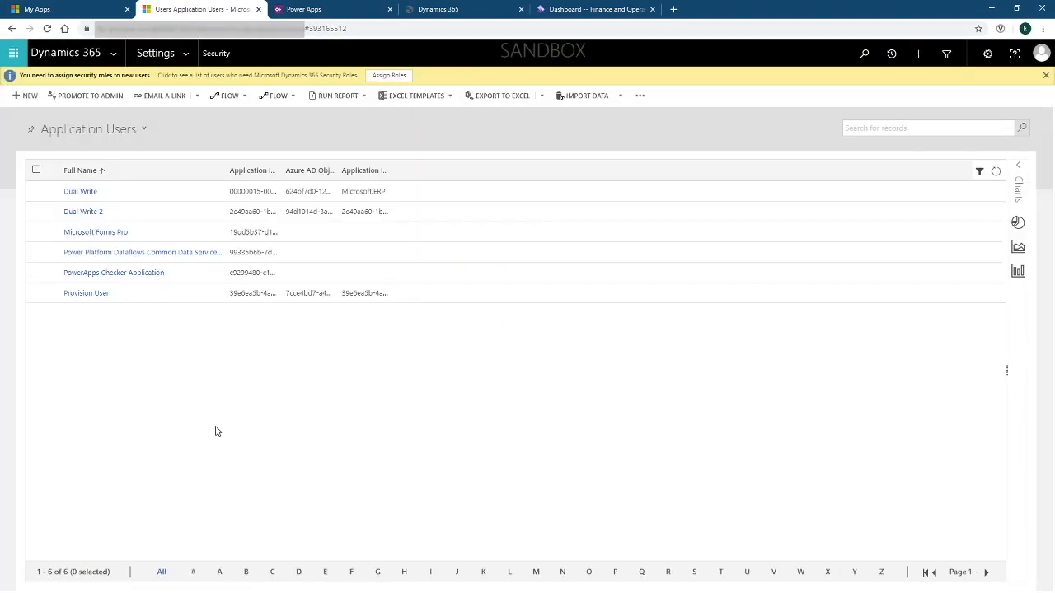
Give the Dual Write user the System Administrator role as well
{"action": "left_click", "coordinate": [37, 191]}
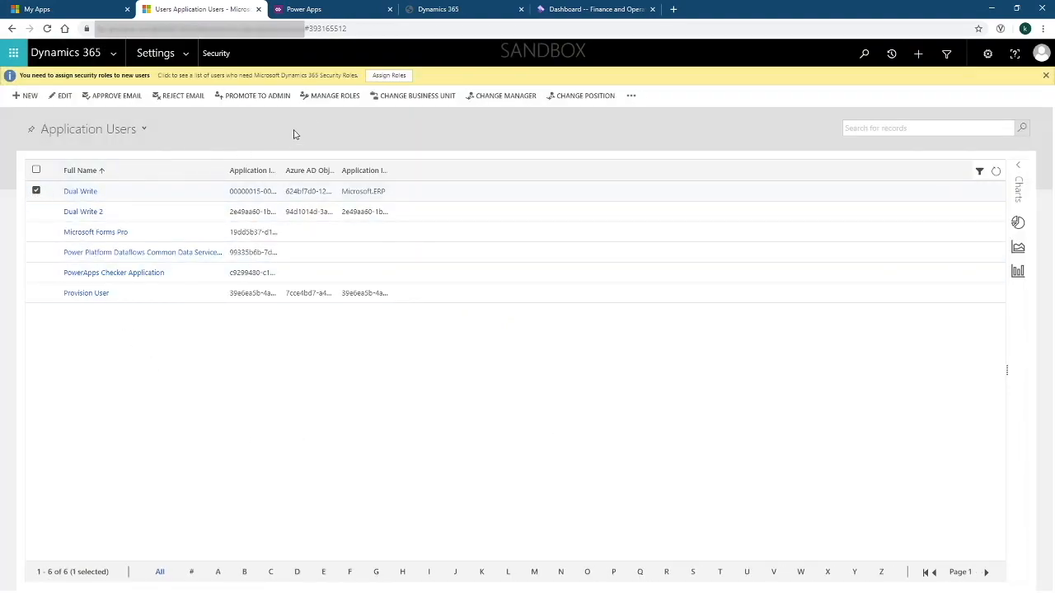
{"action": "left_click", "coordinate": [320, 101]}
{"action": "scroll", "coordinate": [521, 326], "scroll_direction": "down", "scroll_amount": 10}
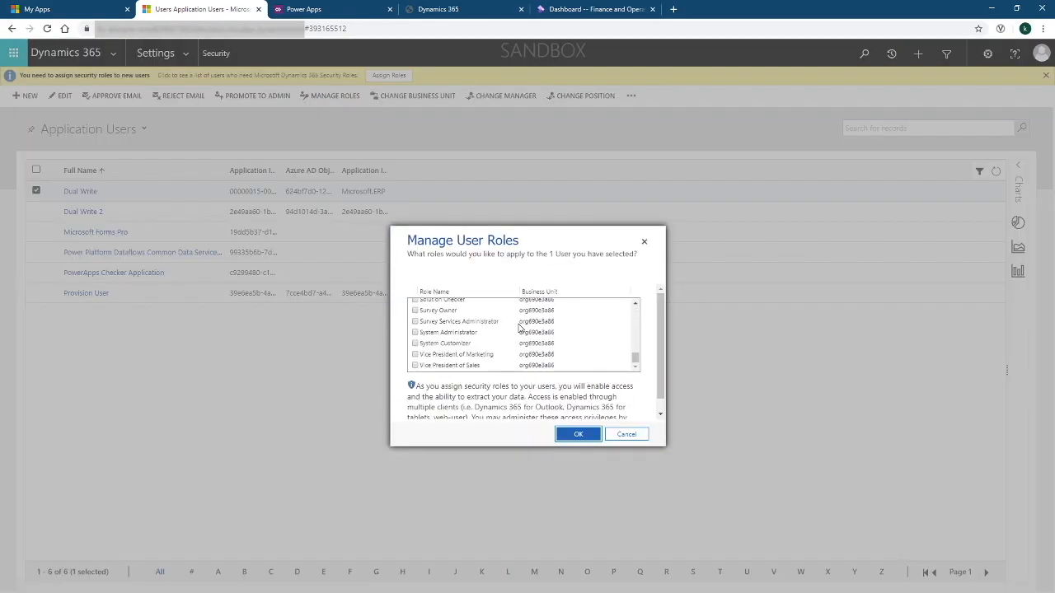
{"action": "left_click", "coordinate": [415, 333]}
{"action": "left_click", "coordinate": [595, 437]}
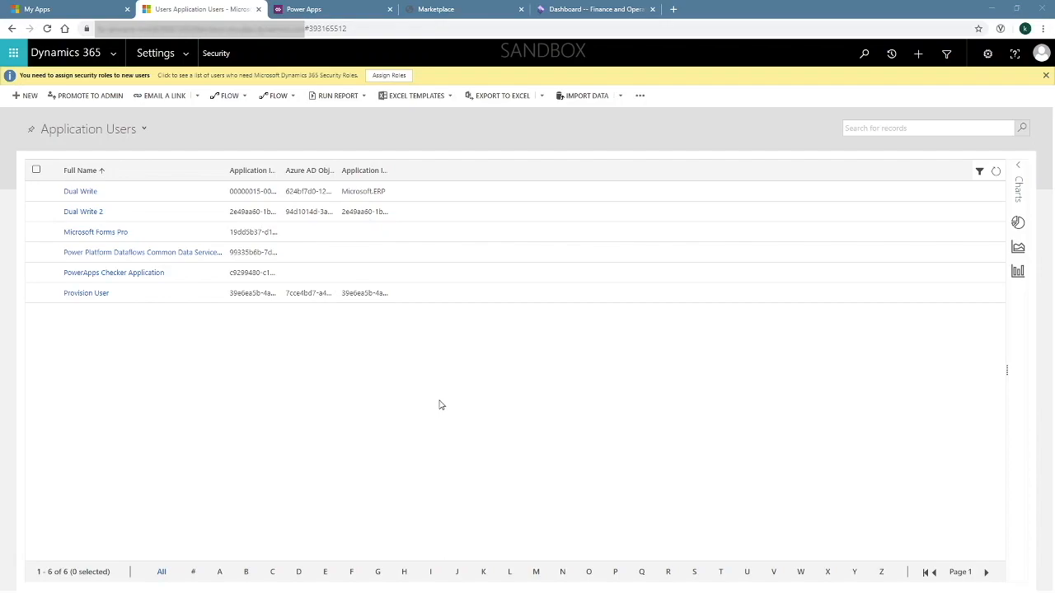
{"action": "left_click", "coordinate": [357, 27]}
Complete admin consent with the admin account, then return to the Power Apps solutions list
{"action": "key", "text": "ctrl+v"}
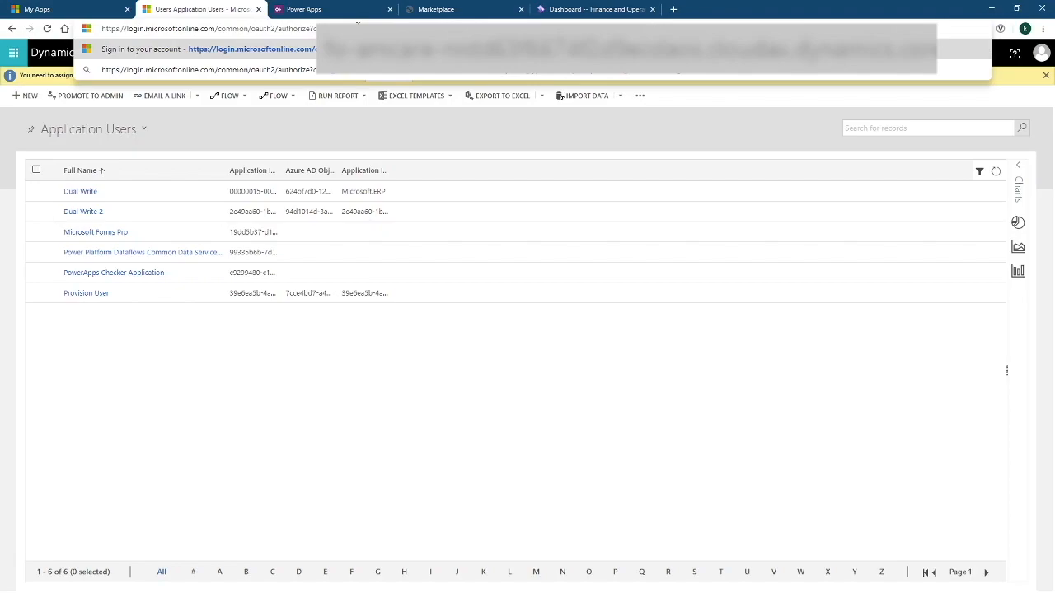
{"action": "key", "text": "Return"}
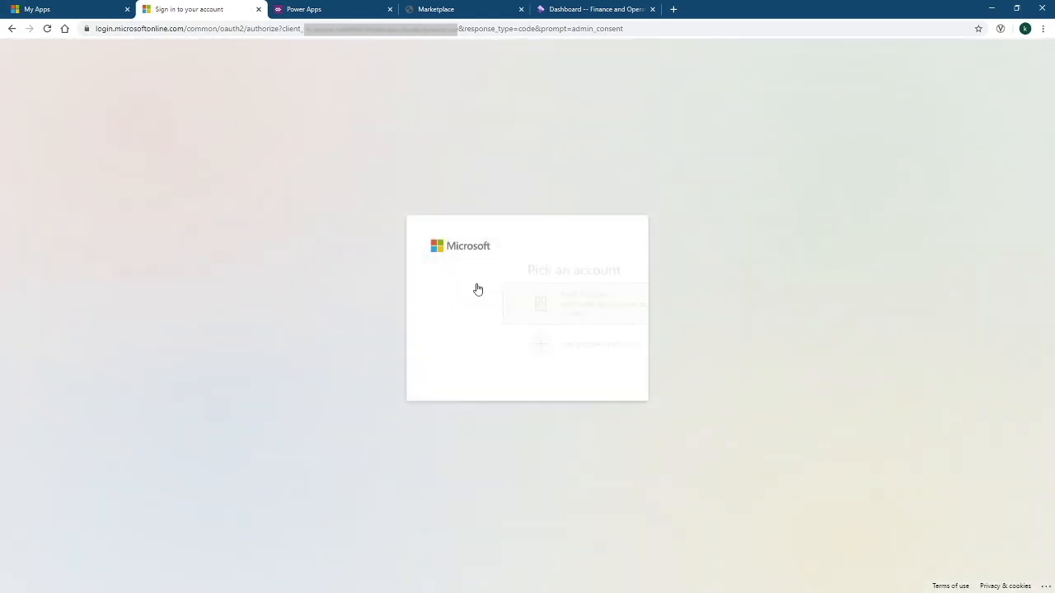
{"action": "left_click", "coordinate": [484, 299]}
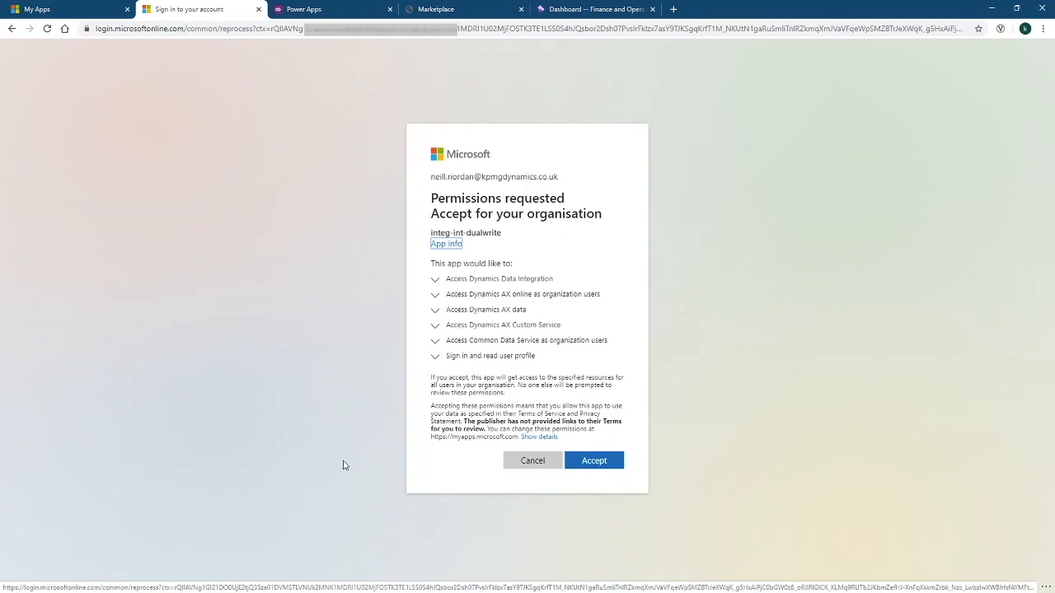
{"action": "left_click", "coordinate": [607, 467]}
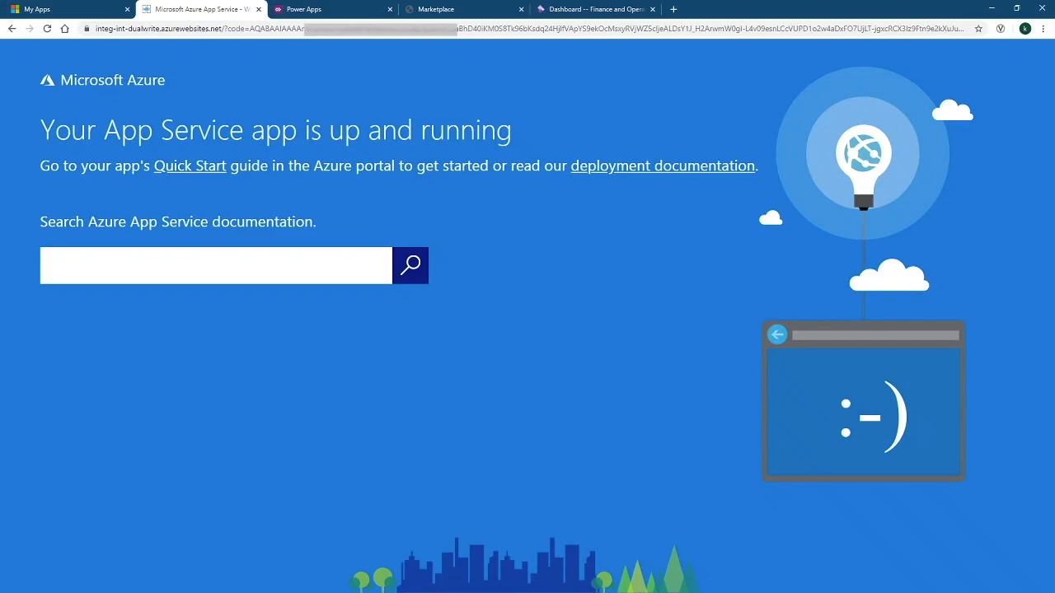
{"action": "left_click", "coordinate": [348, 9]}
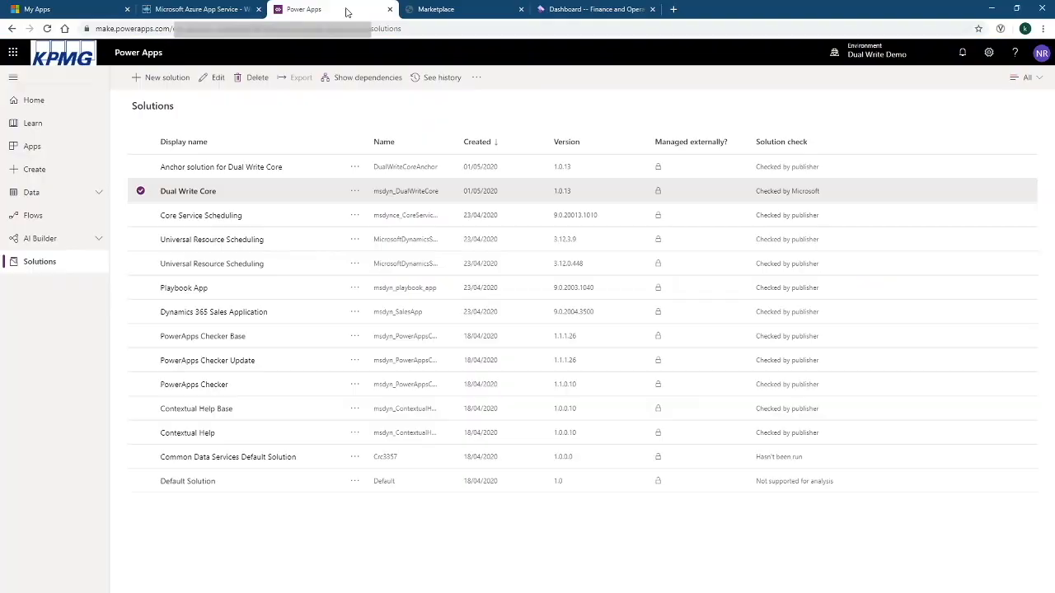
Search AppSource for 'dual' and get the Dual-write application orchestration solution
{"action": "left_click", "coordinate": [325, 112]}
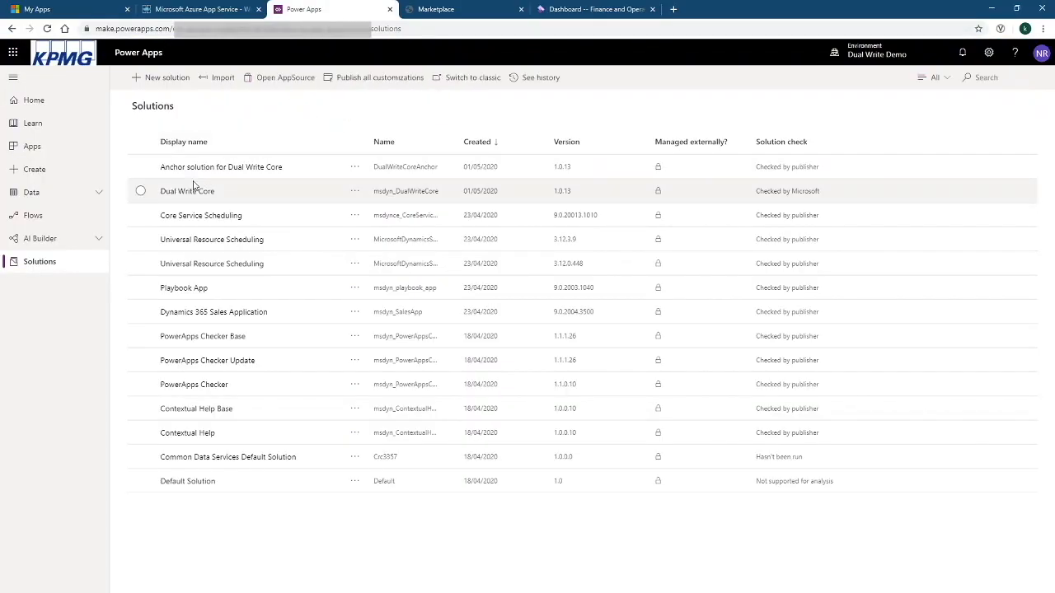
{"action": "left_click", "coordinate": [280, 79]}
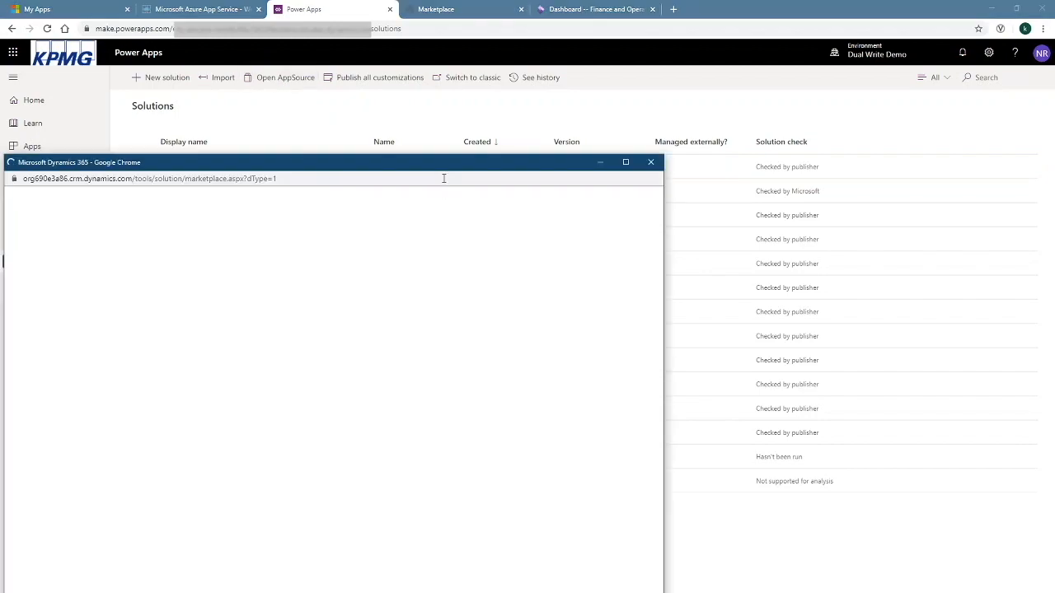
{"action": "left_click_drag", "start_coordinate": [443, 170], "coordinate": [569, 58]}
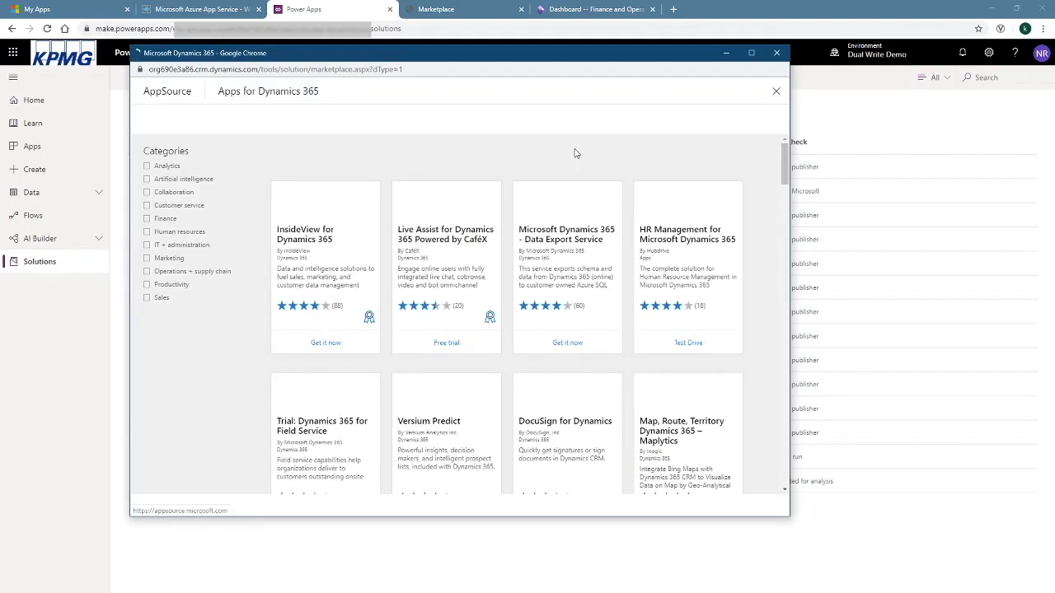
{"action": "left_click", "coordinate": [667, 118]}
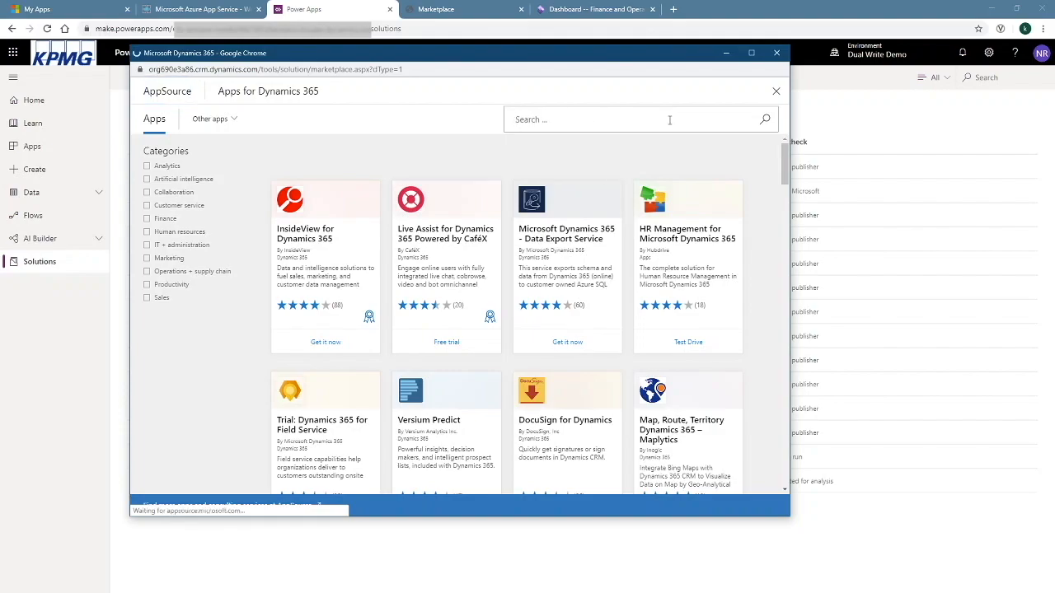
{"action": "type", "text": "dual"}
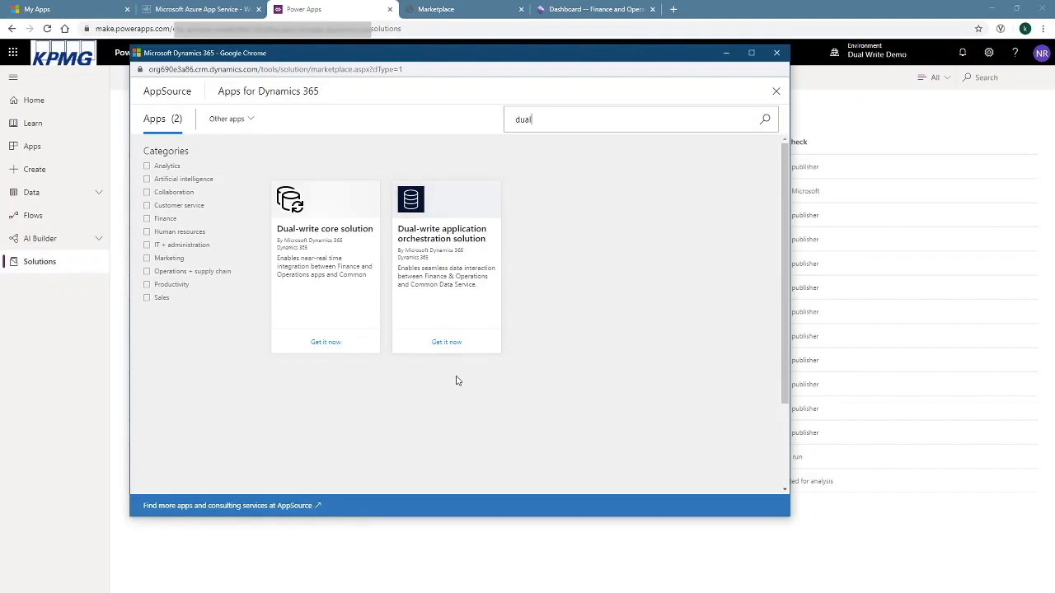
{"action": "left_click", "coordinate": [447, 343]}
{"action": "left_click", "coordinate": [558, 361]}
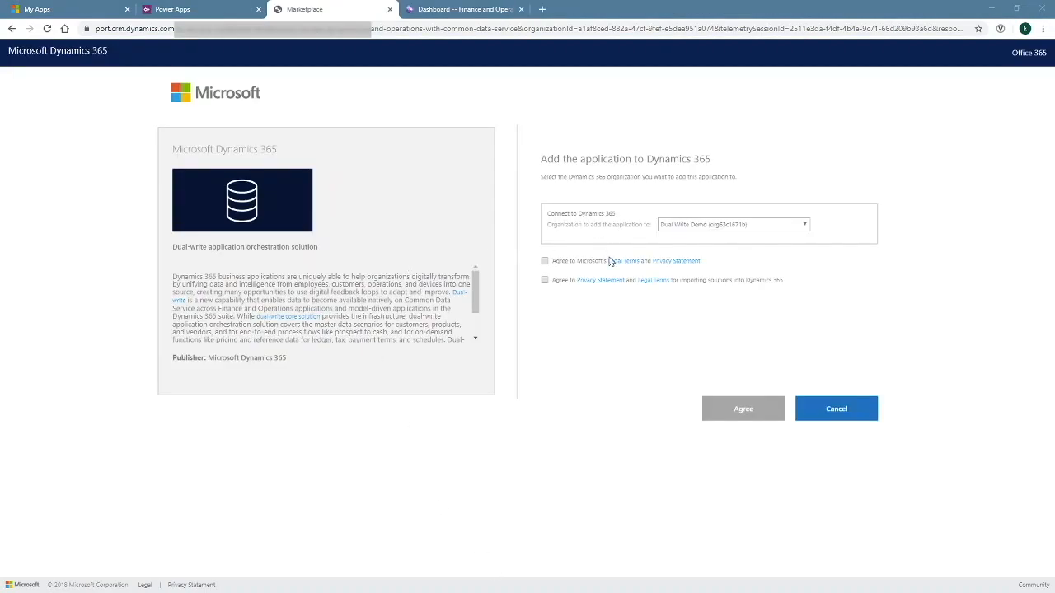
Accept both agreements and install the Finance and Operations solution into Dual Write Demo
{"action": "left_click", "coordinate": [544, 262]}
{"action": "left_click", "coordinate": [545, 280]}
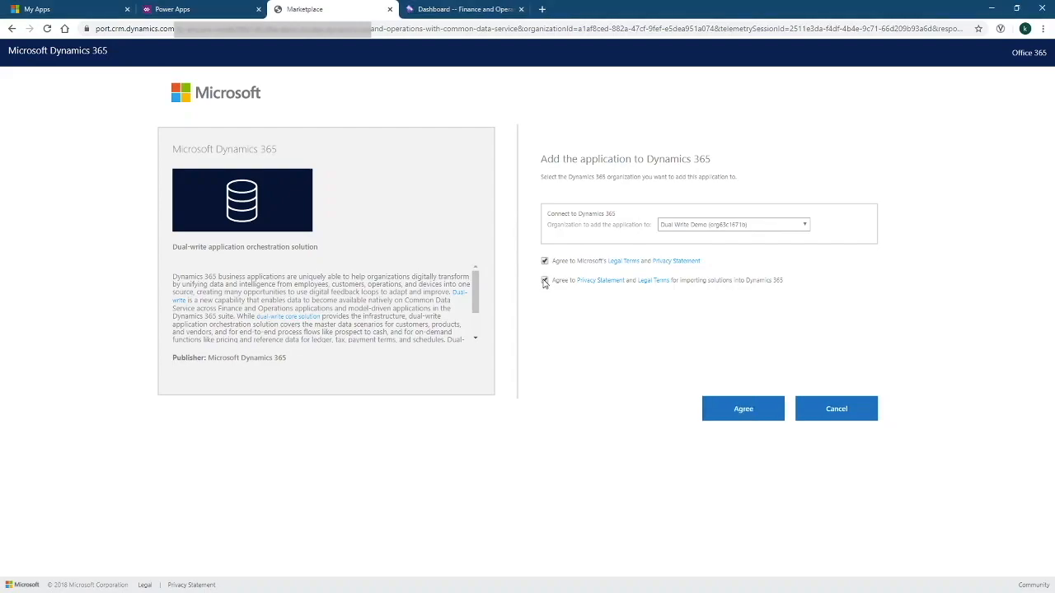
{"action": "left_click", "coordinate": [755, 416]}
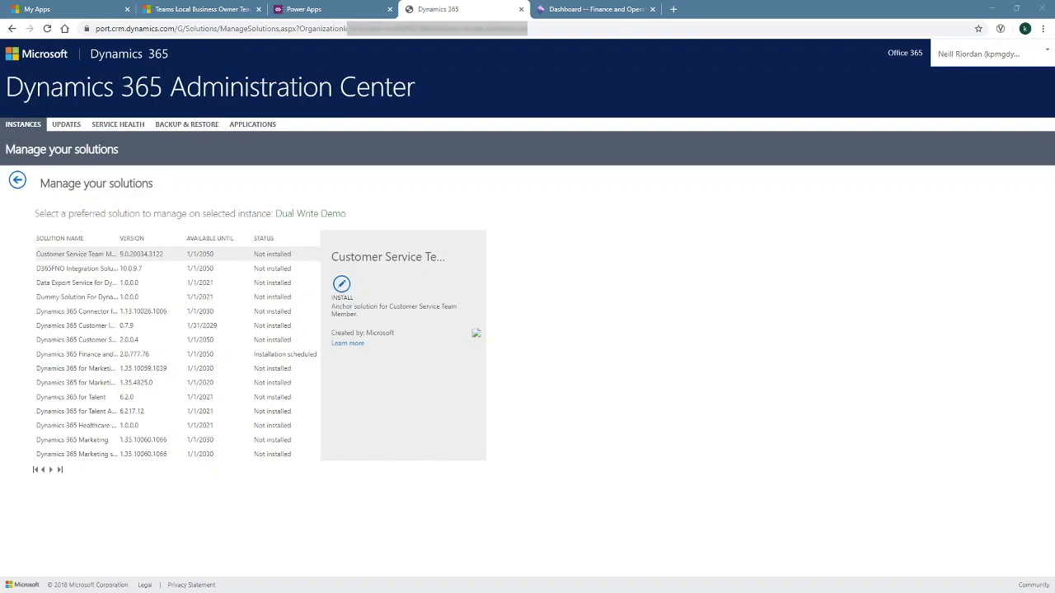
{"action": "left_click", "coordinate": [295, 356]}
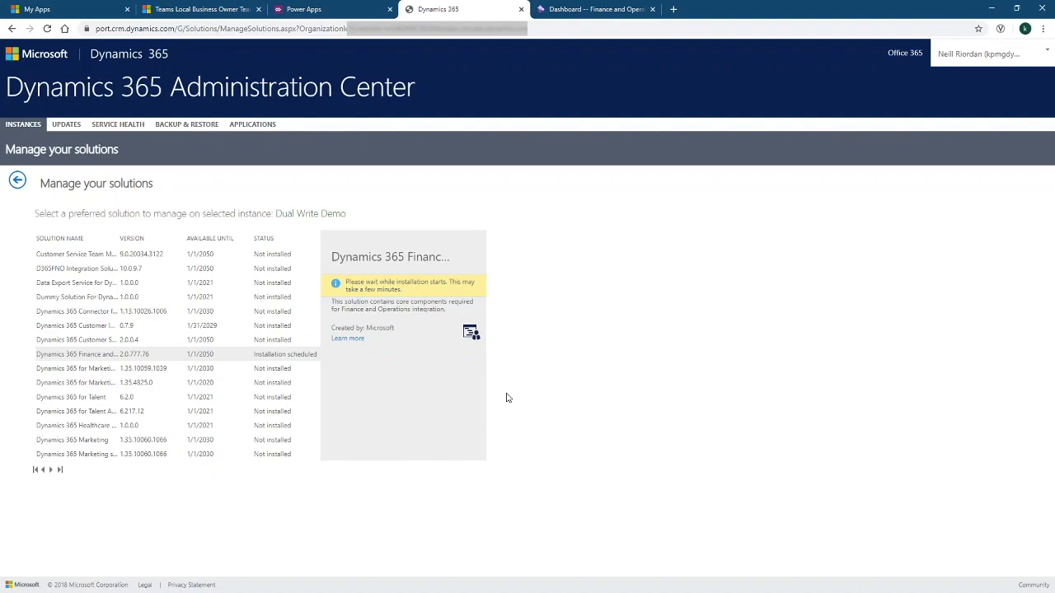
{"action": "left_click", "coordinate": [317, 9]}
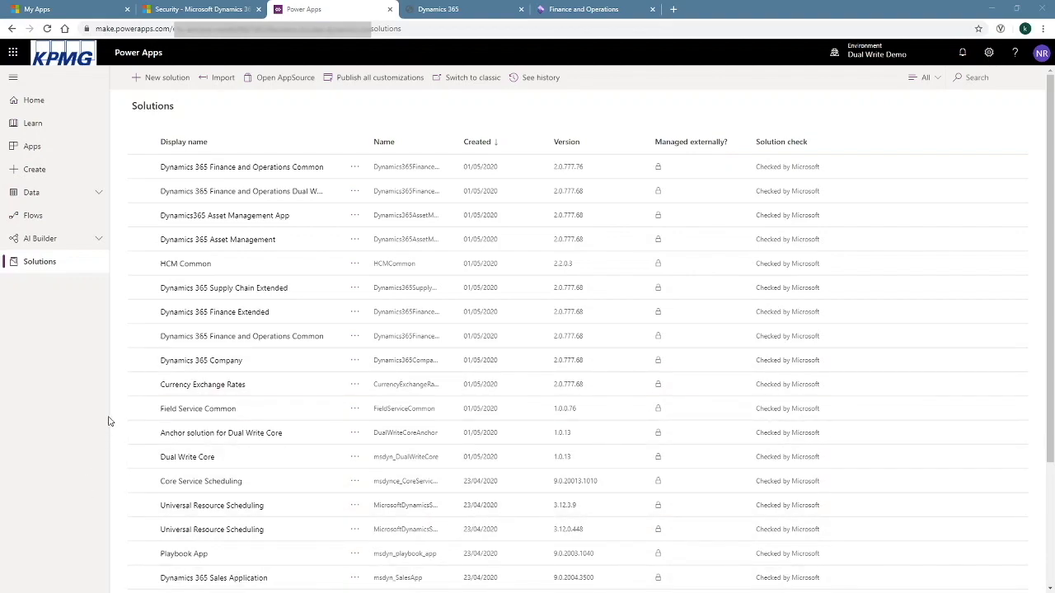
Review the newly installed orchestration solutions by selecting each one in the list
{"action": "left_click", "coordinate": [143, 409]}
{"action": "left_click", "coordinate": [142, 409]}
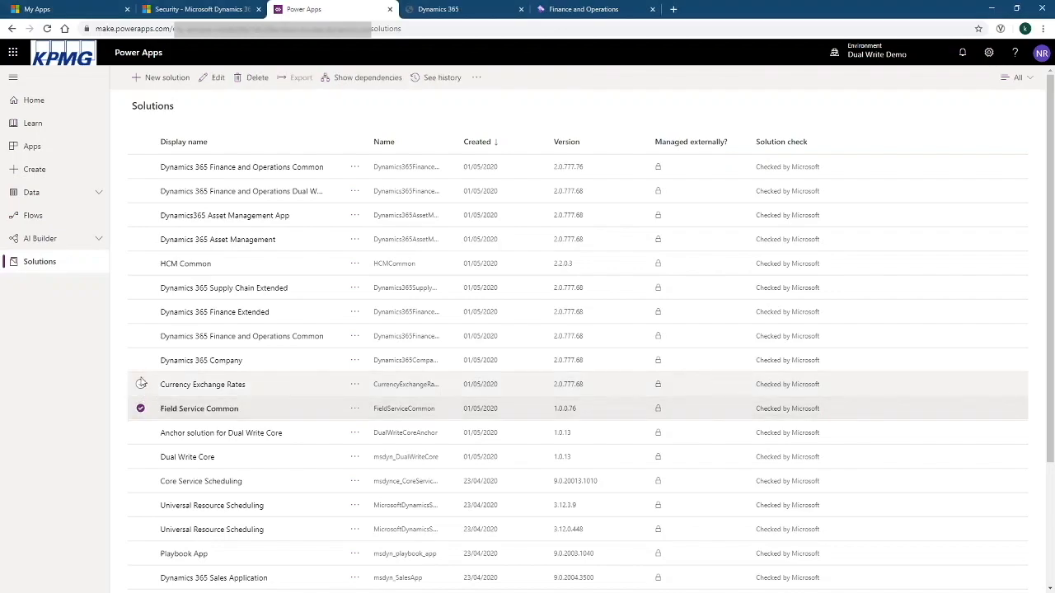
{"action": "left_click", "coordinate": [141, 384]}
{"action": "left_click", "coordinate": [141, 360]}
{"action": "left_click", "coordinate": [141, 336]}
{"action": "left_click", "coordinate": [141, 312]}
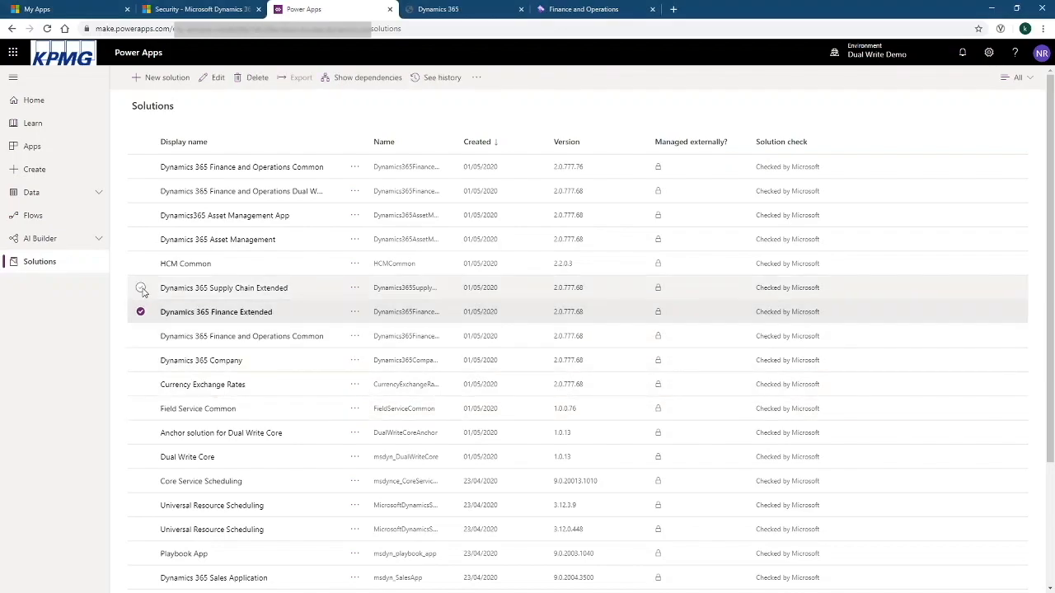
{"action": "left_click", "coordinate": [140, 287]}
{"action": "left_click", "coordinate": [141, 264]}
{"action": "left_click", "coordinate": [141, 239]}
{"action": "left_click", "coordinate": [141, 215]}
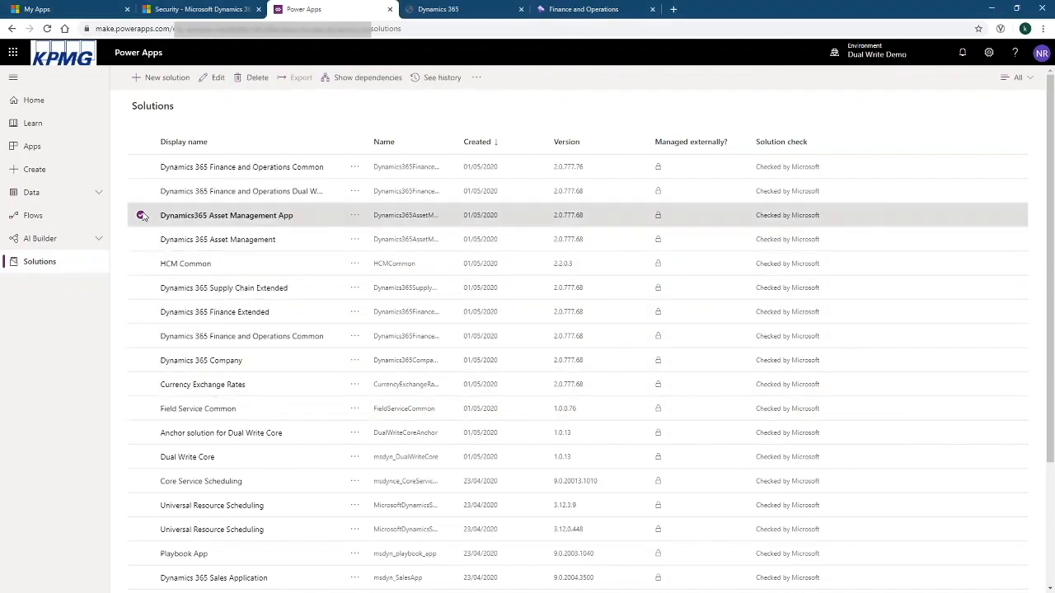
{"action": "left_click", "coordinate": [141, 191]}
{"action": "left_click", "coordinate": [141, 166]}
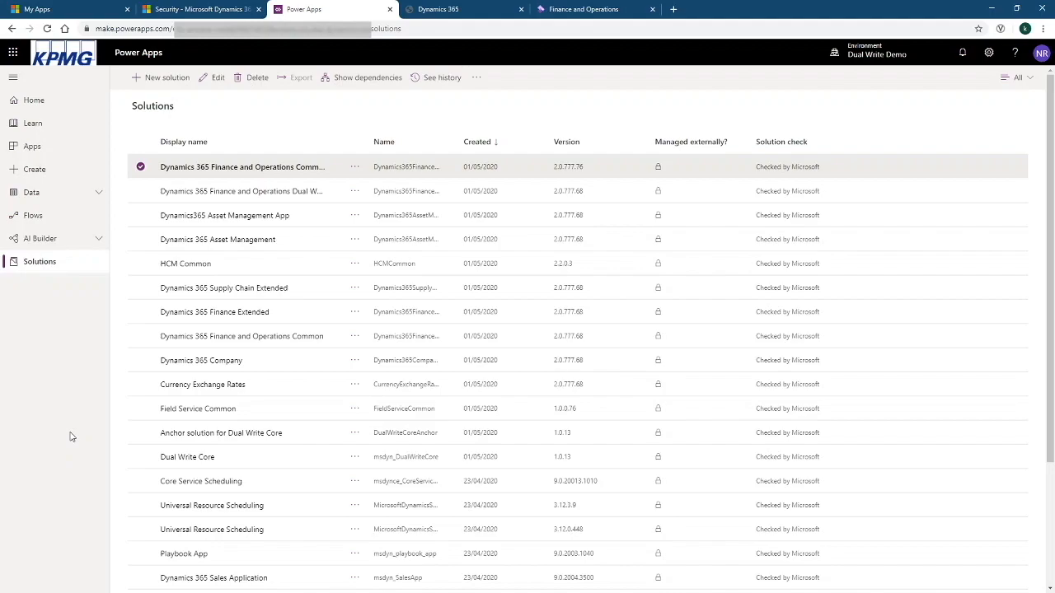
Check Finance and Operations Common's import history, then return to the Finance and Operations dashboard
{"action": "left_click", "coordinate": [355, 170]}
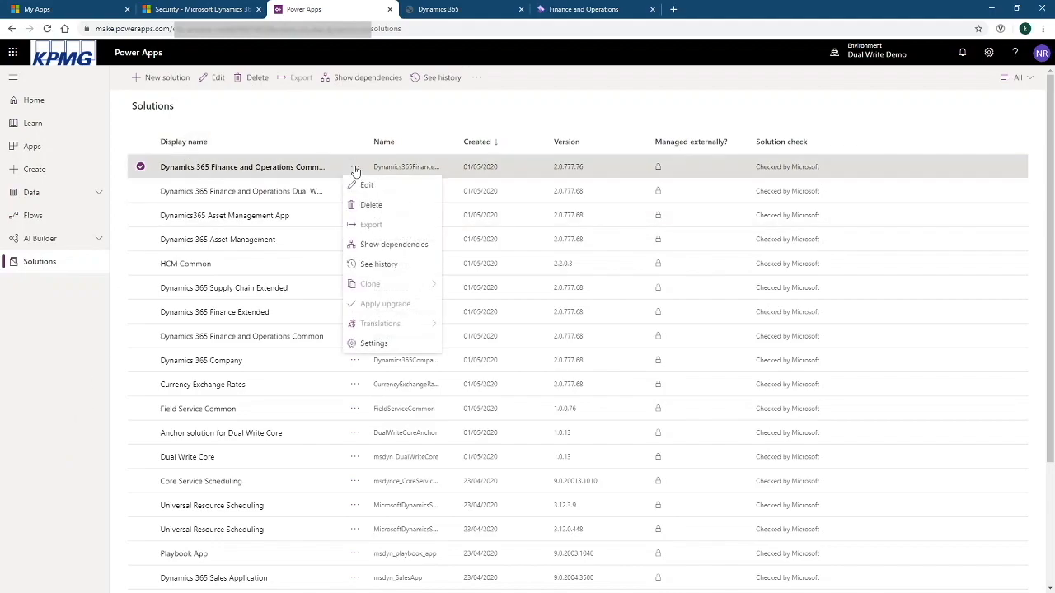
{"action": "left_click", "coordinate": [390, 267]}
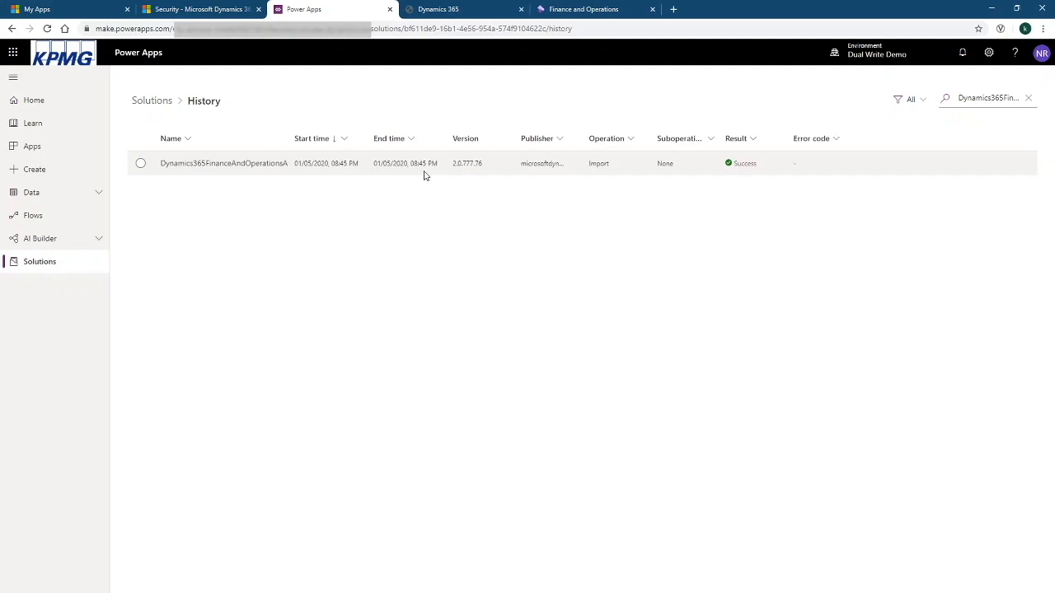
{"action": "left_click", "coordinate": [164, 102]}
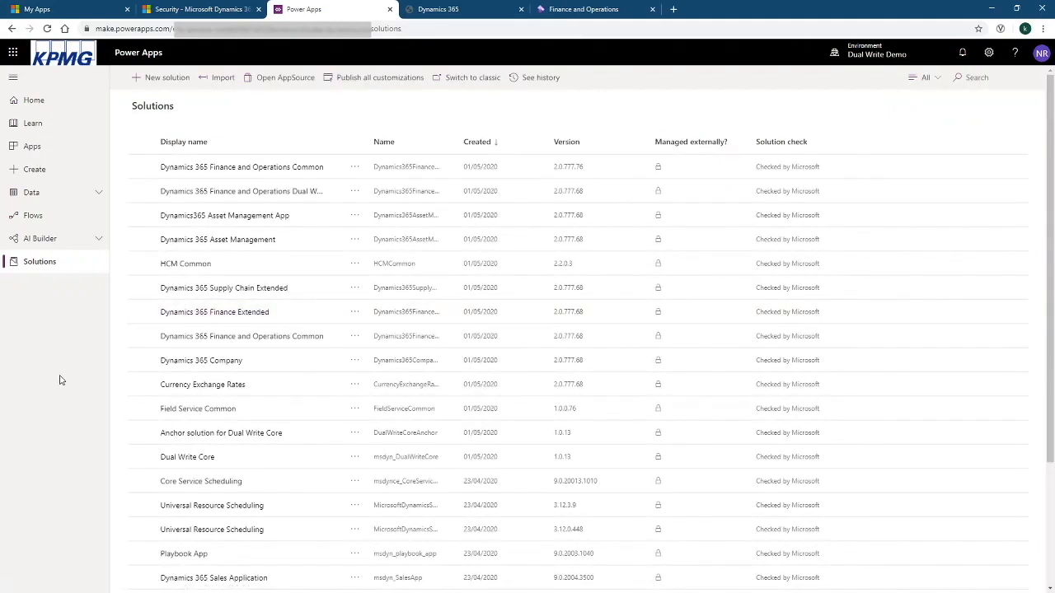
{"action": "left_click", "coordinate": [313, 367]}
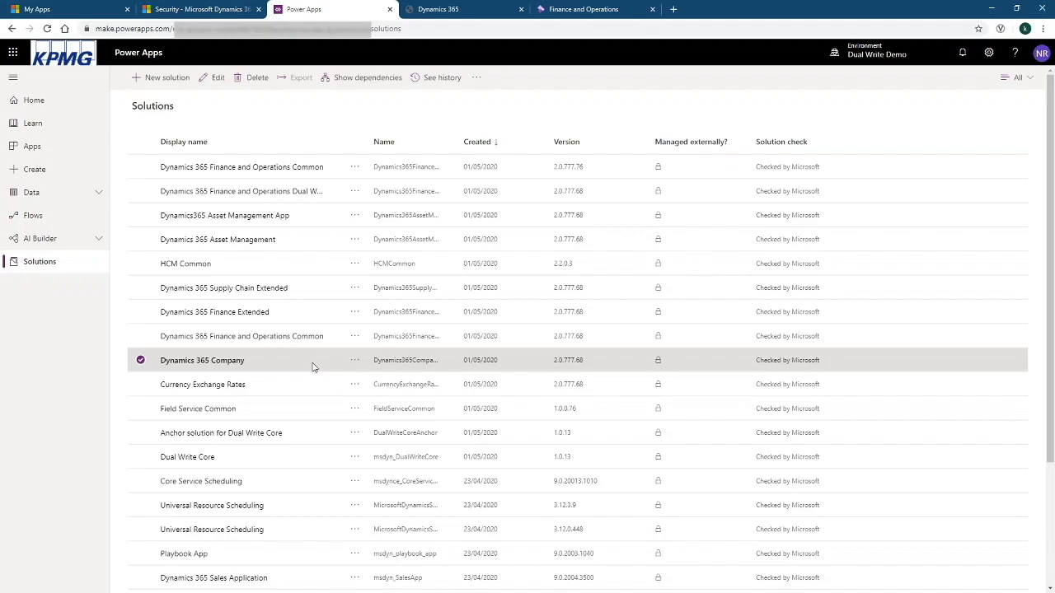
{"action": "left_click", "coordinate": [141, 363]}
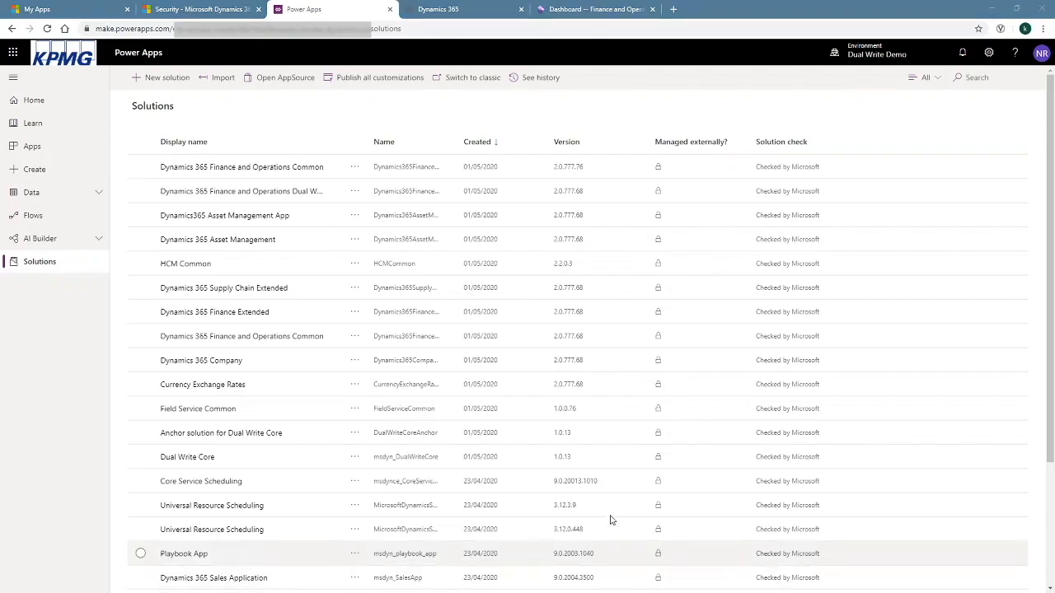
{"action": "left_click", "coordinate": [595, 9]}
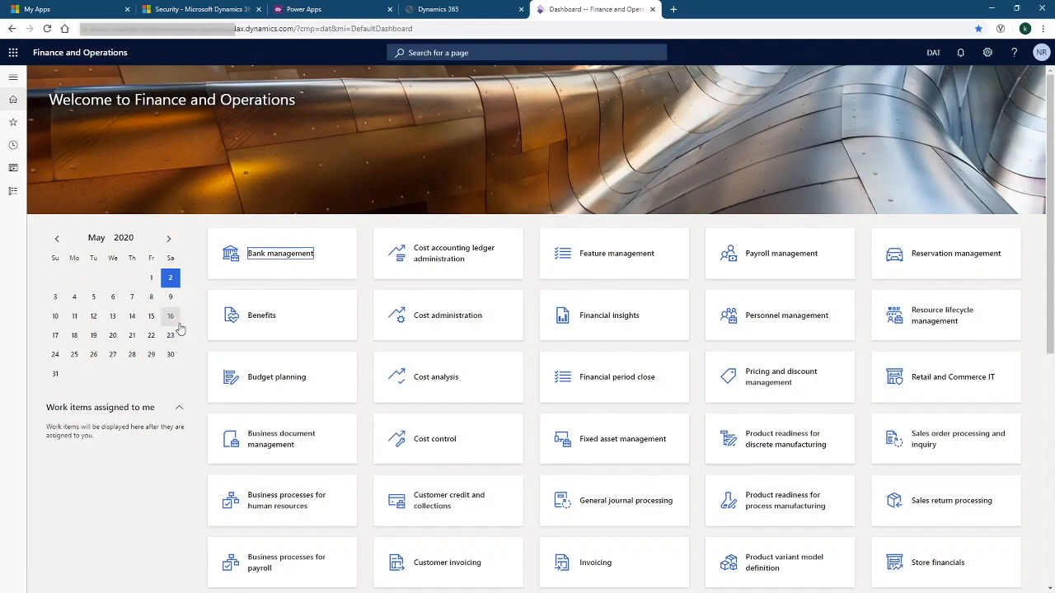
Go through Workspaces to Data management and open the Dual-write tile
{"action": "left_click", "coordinate": [14, 191]}
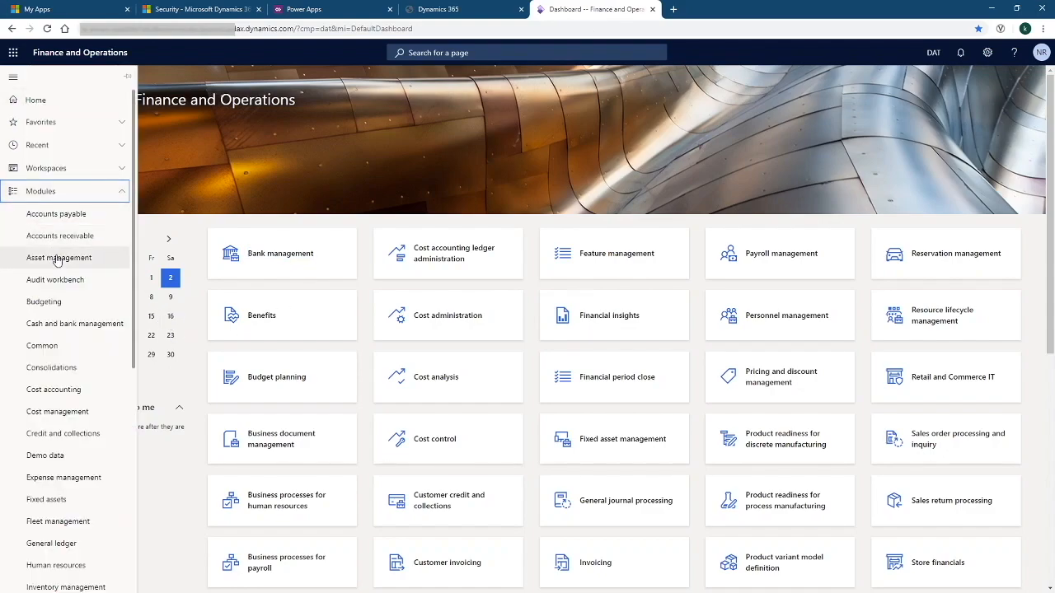
{"action": "left_click", "coordinate": [33, 168]}
{"action": "scroll", "coordinate": [80, 390], "scroll_direction": "down", "scroll_amount": 2}
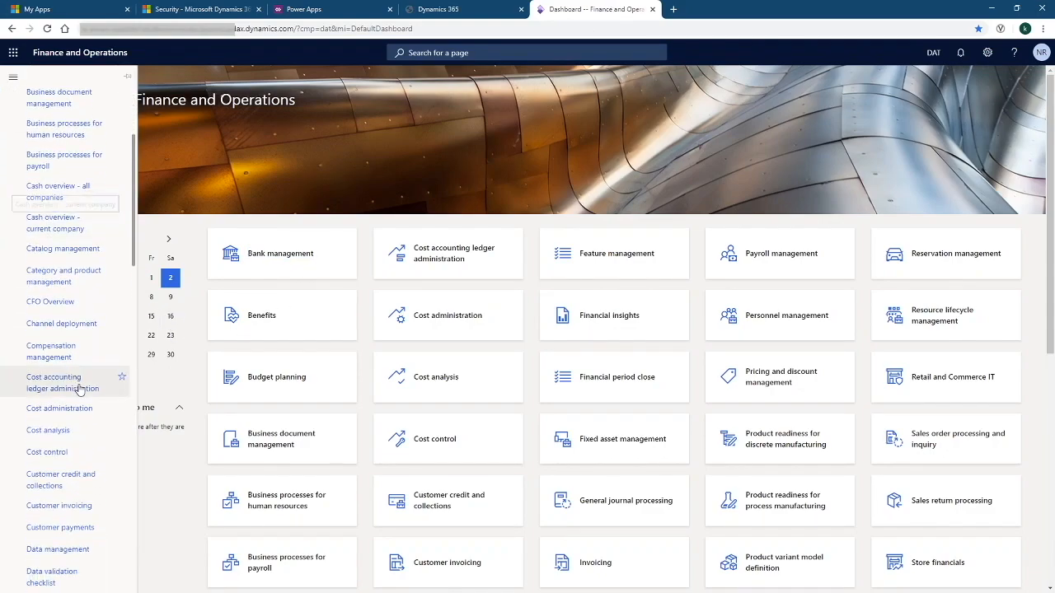
{"action": "scroll", "coordinate": [87, 466], "scroll_direction": "down", "scroll_amount": 2}
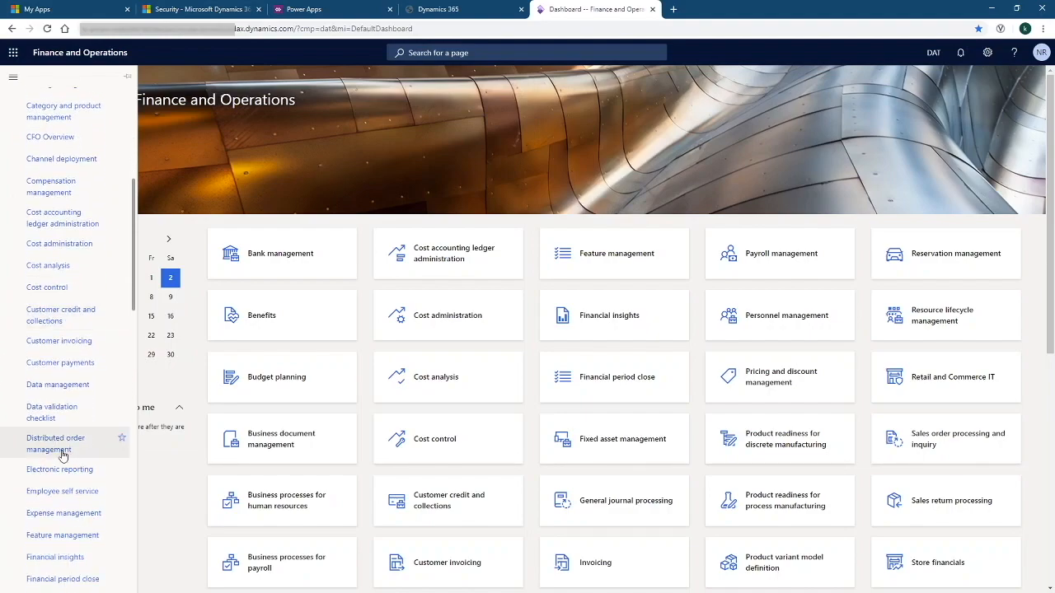
{"action": "left_click", "coordinate": [54, 385]}
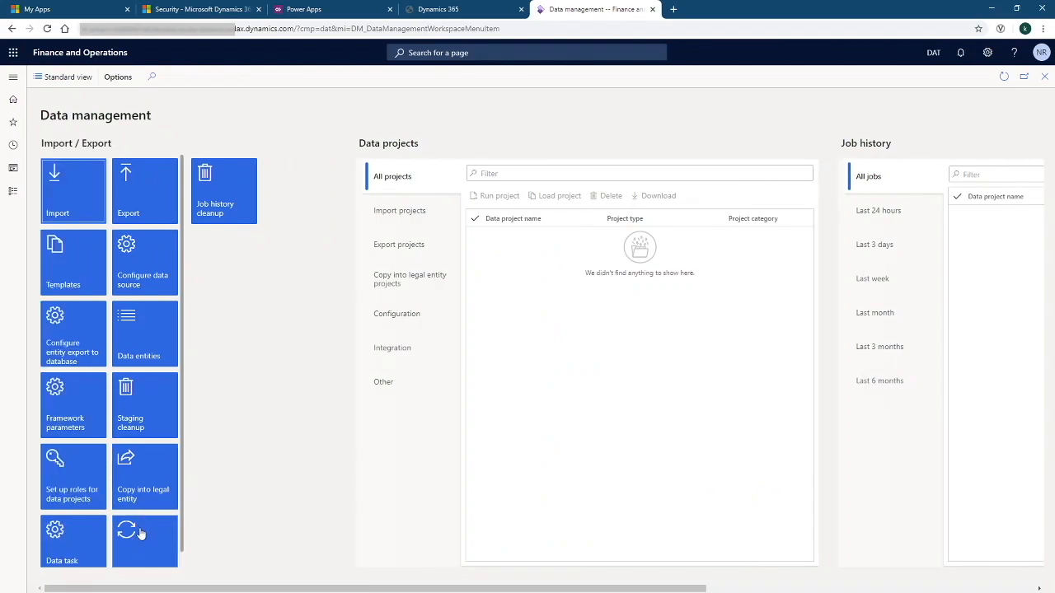
{"action": "left_click", "coordinate": [136, 532]}
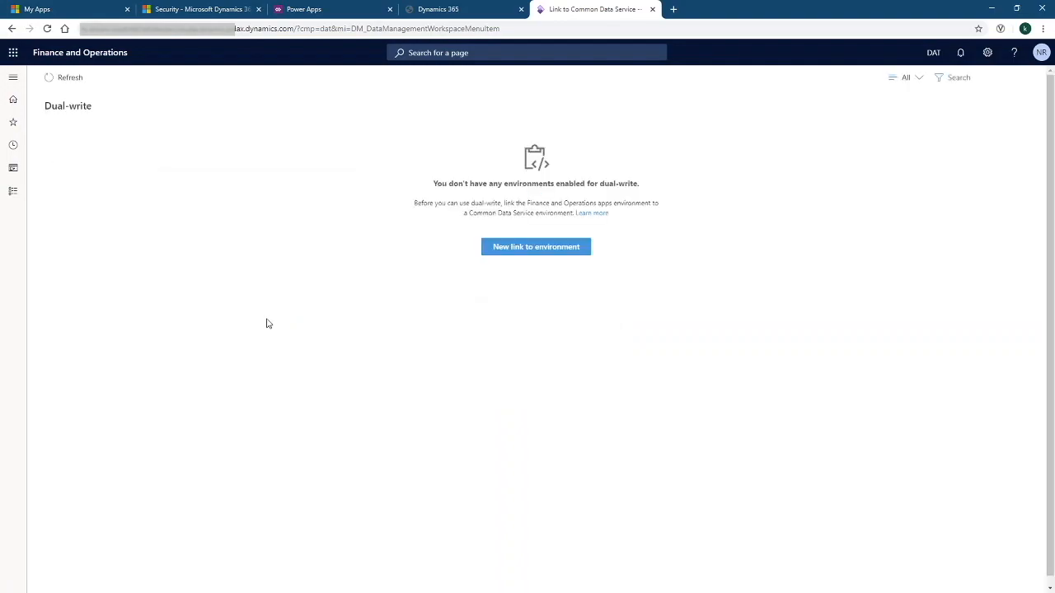
Start the link wizard and choose the Dual Write Demo environment
{"action": "left_click", "coordinate": [537, 249]}
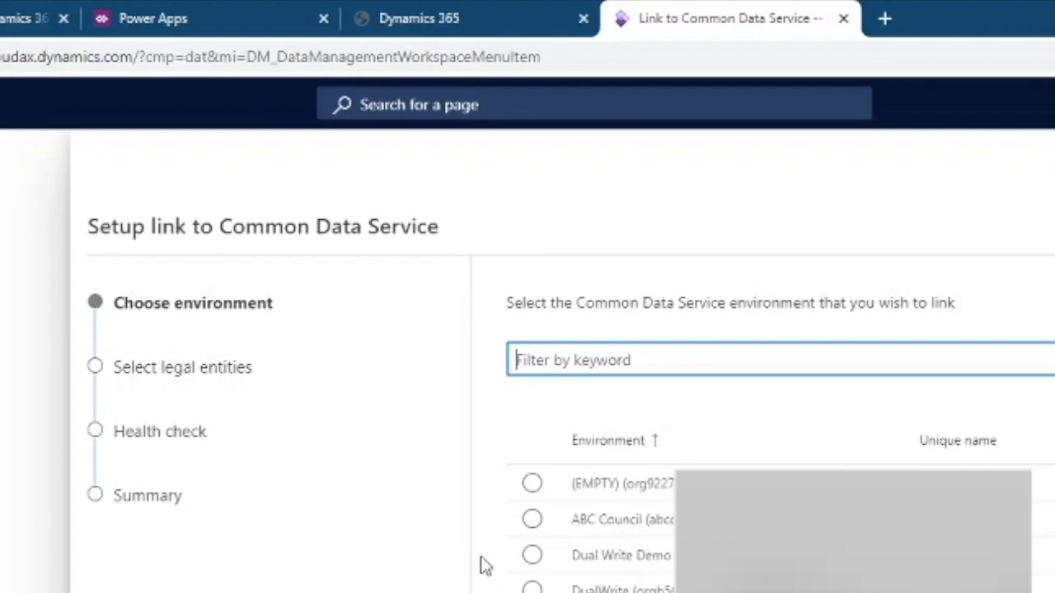
{"action": "left_click", "coordinate": [531, 555]}
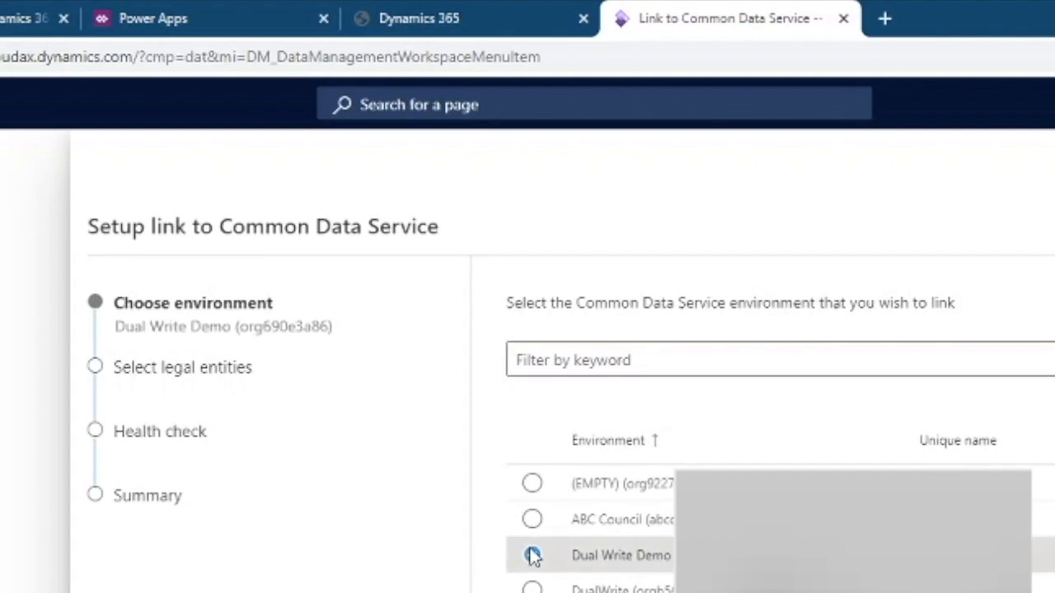
{"action": "left_click", "coordinate": [971, 576]}
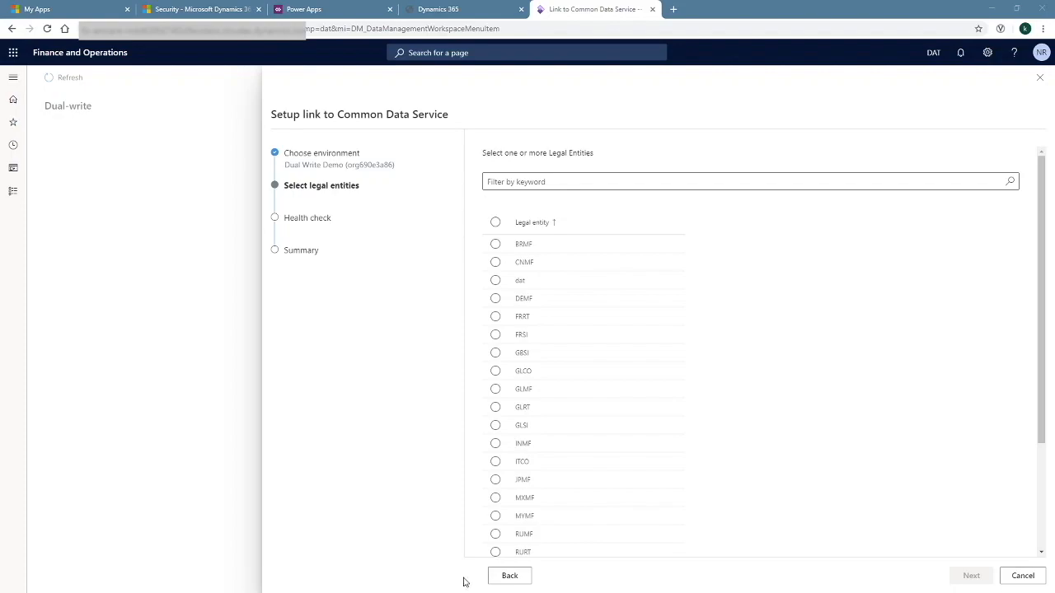
Select legal entities GBSI and USRT and pass all 10 health checks
{"action": "left_click", "coordinate": [495, 356]}
{"action": "left_click", "coordinate": [495, 356]}
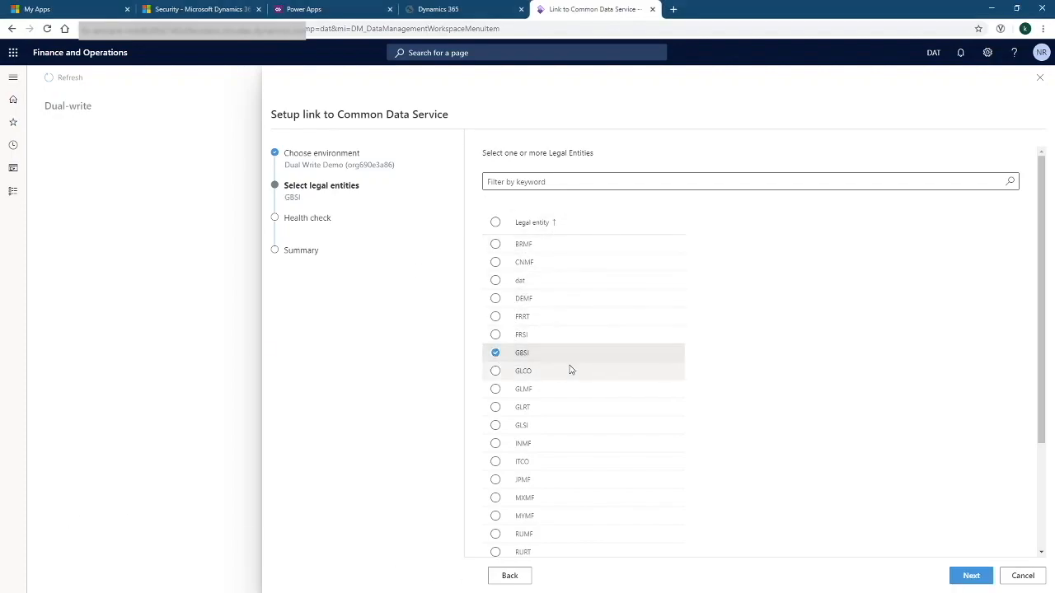
{"action": "scroll", "coordinate": [567, 379], "scroll_direction": "down", "scroll_amount": 3}
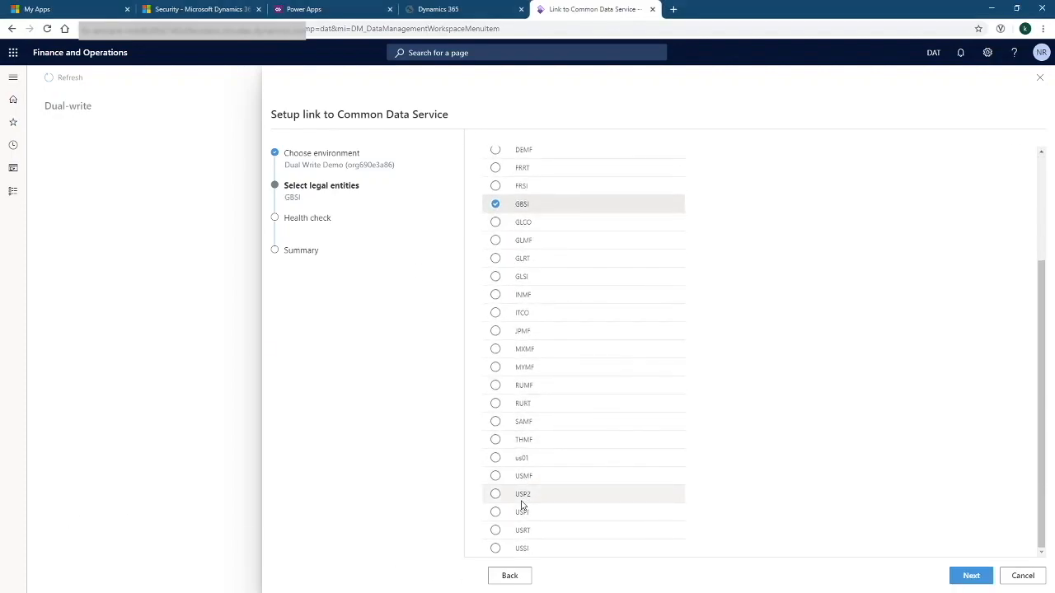
{"action": "left_click", "coordinate": [496, 530]}
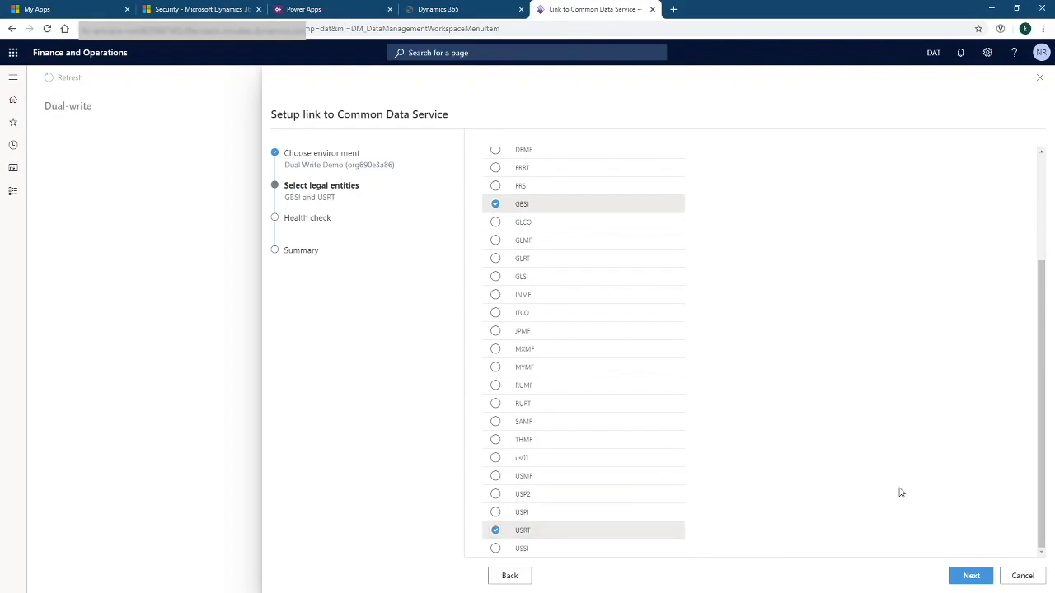
{"action": "left_click", "coordinate": [972, 575]}
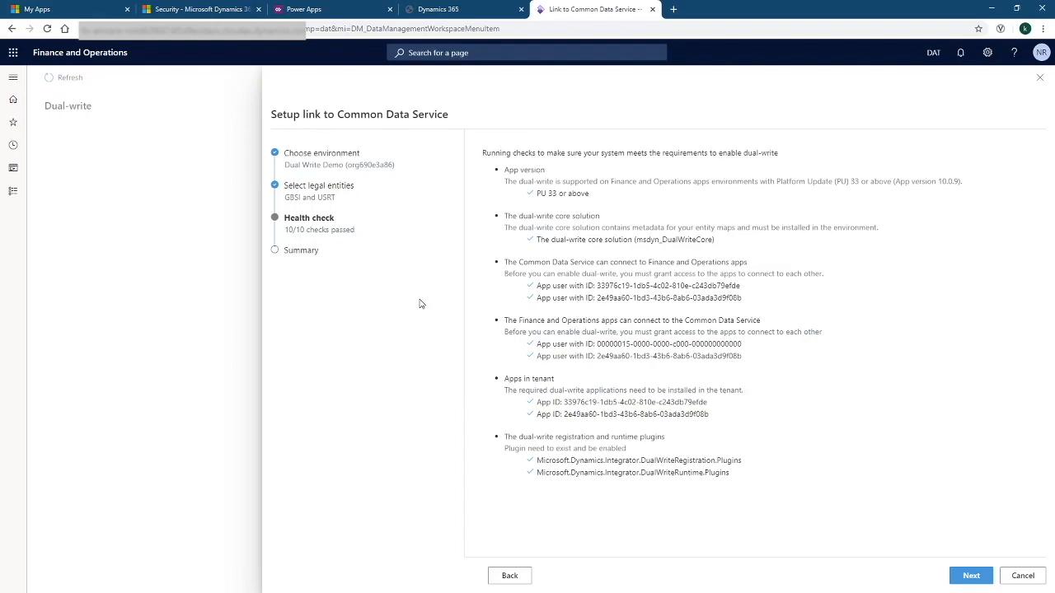
{"action": "left_click", "coordinate": [972, 576]}
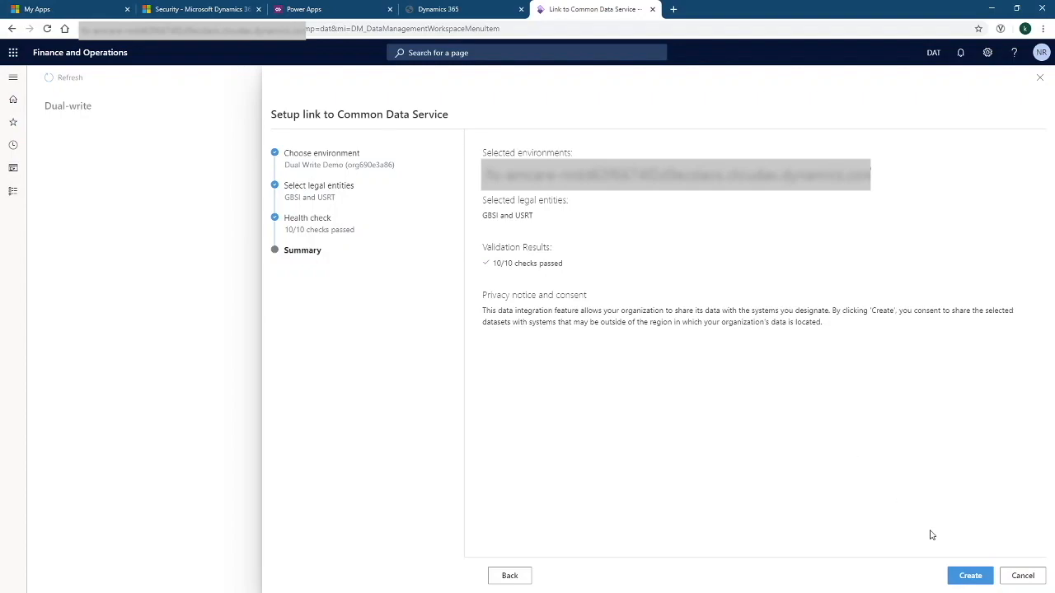
Create the dual-write link to Dual Write Demo from the Summary page
{"action": "left_click", "coordinate": [971, 576]}
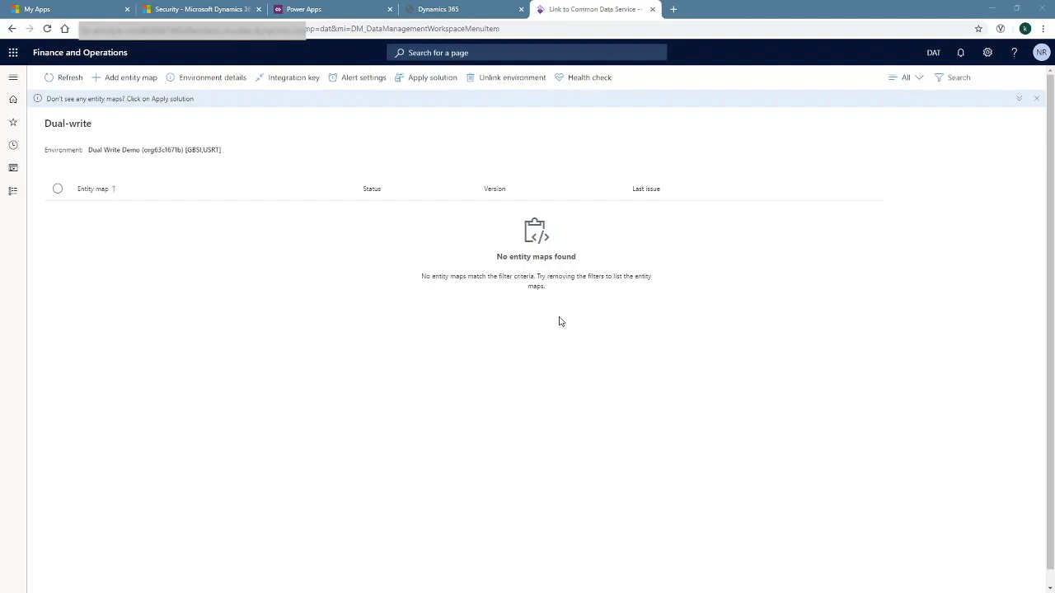
Apply the Dynamics 365 Finance and Operations Dual Write Entity Maps solution
{"action": "left_click", "coordinate": [419, 84]}
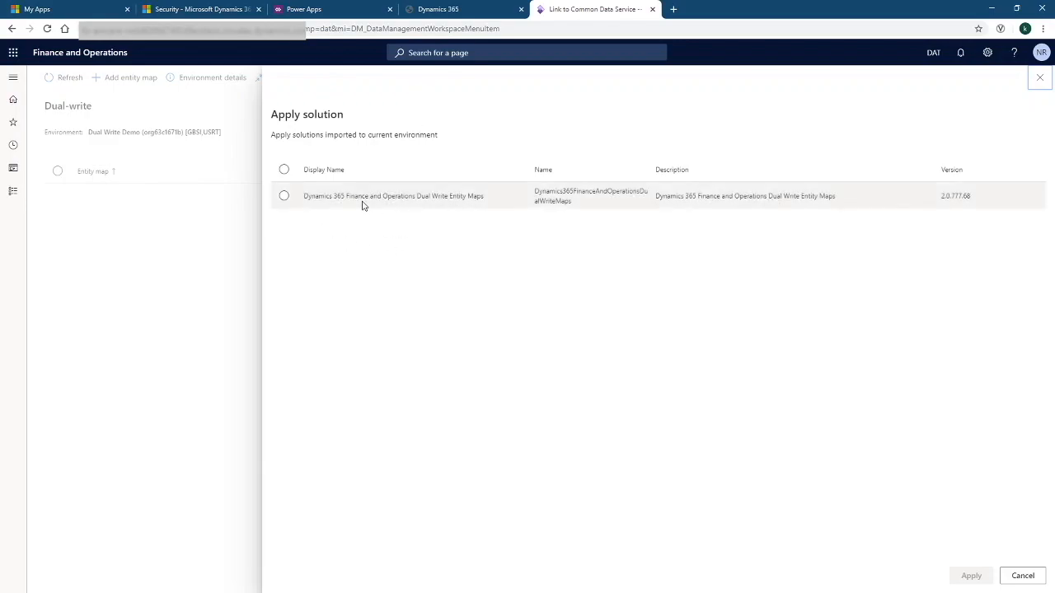
{"action": "left_click", "coordinate": [285, 196]}
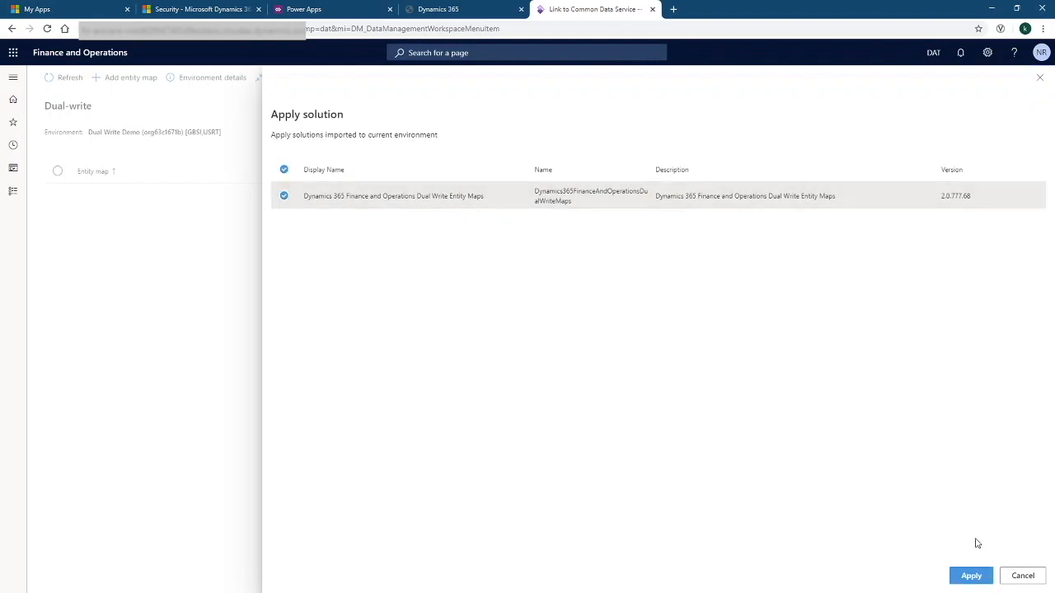
{"action": "left_click", "coordinate": [969, 576]}
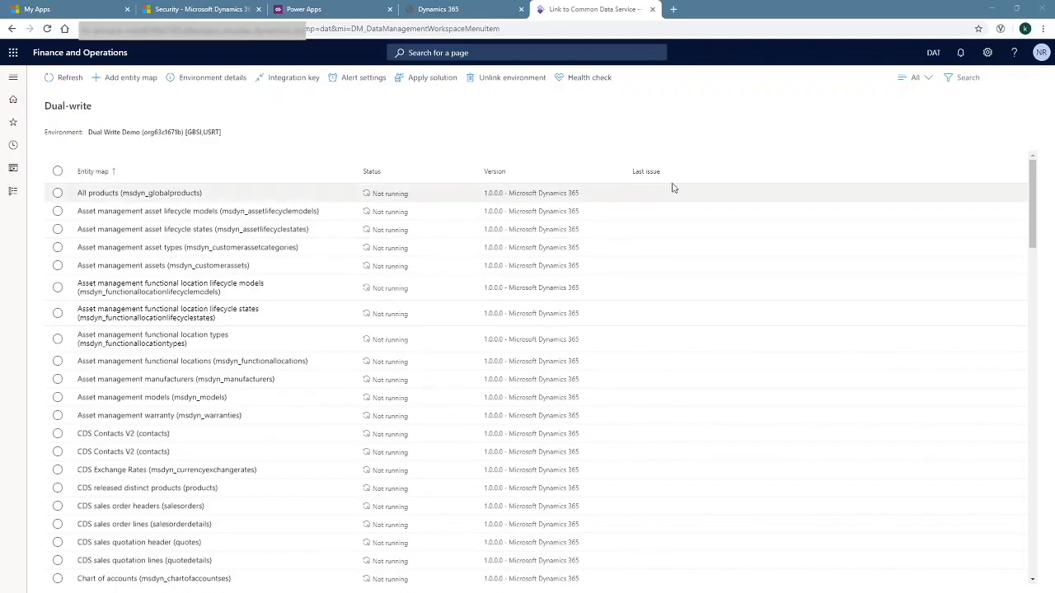
{"action": "scroll", "coordinate": [706, 360], "scroll_direction": "down", "scroll_amount": 1}
{"action": "scroll", "coordinate": [707, 363], "scroll_direction": "down", "scroll_amount": 20}
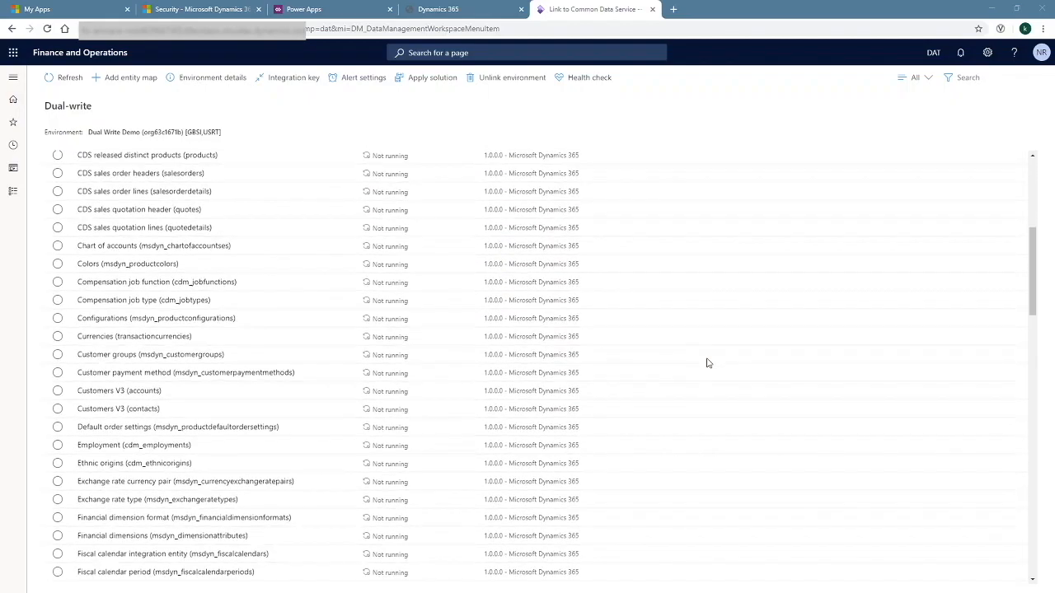
{"action": "scroll", "coordinate": [706, 363], "scroll_direction": "down", "scroll_amount": 15}
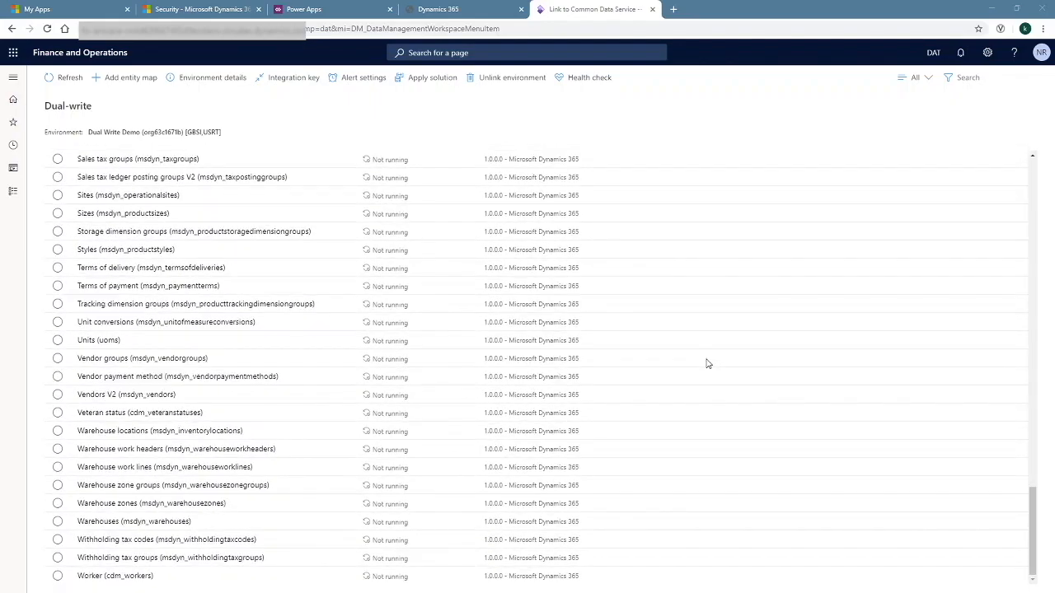
{"action": "scroll", "coordinate": [707, 362], "scroll_direction": "up", "scroll_amount": 20}
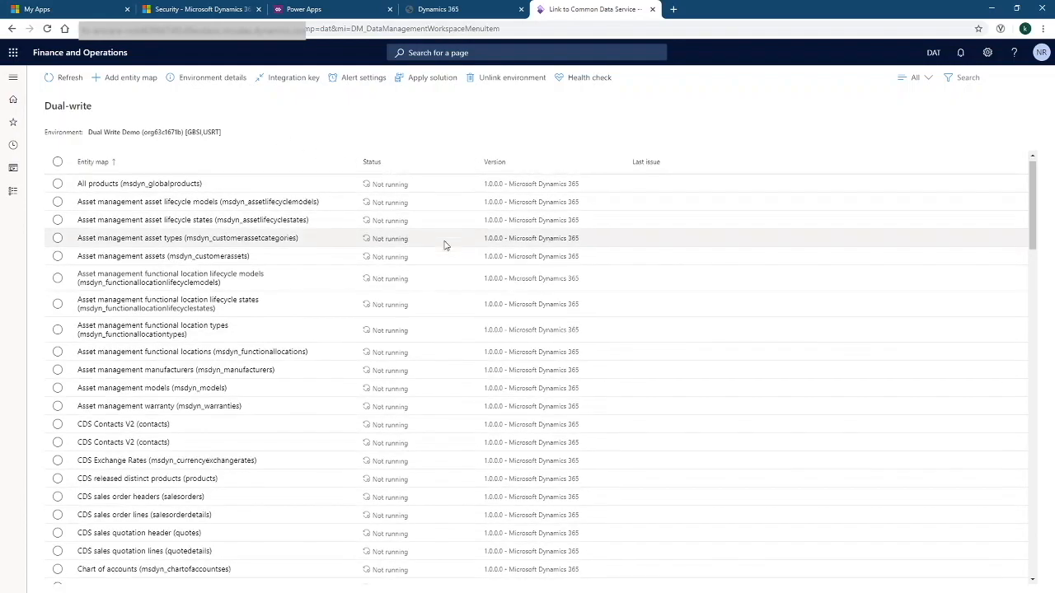
{"action": "scroll", "coordinate": [445, 242], "scroll_direction": "down", "scroll_amount": 2}
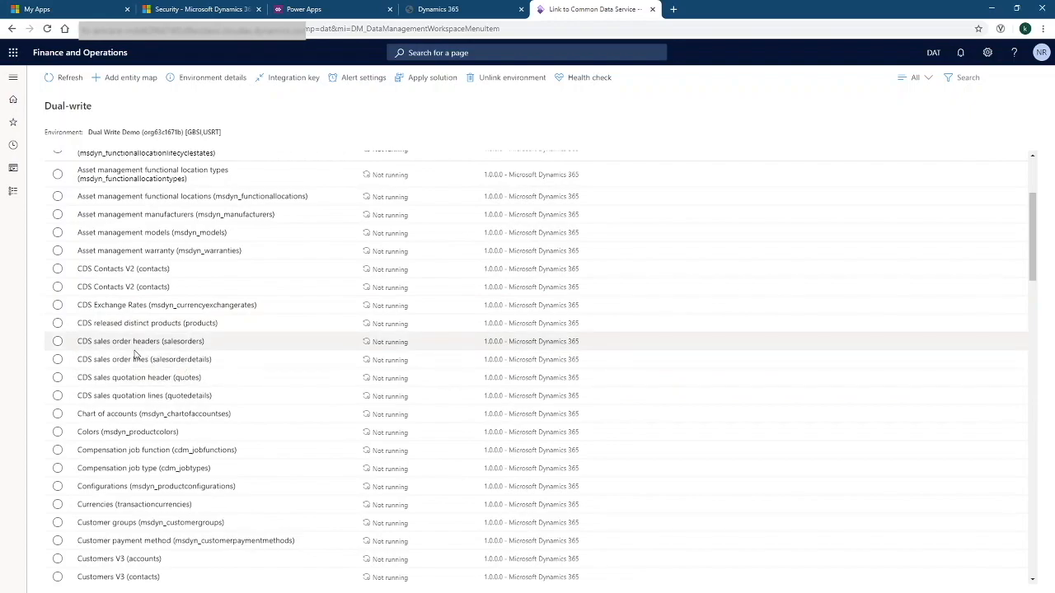
{"action": "left_click", "coordinate": [58, 269]}
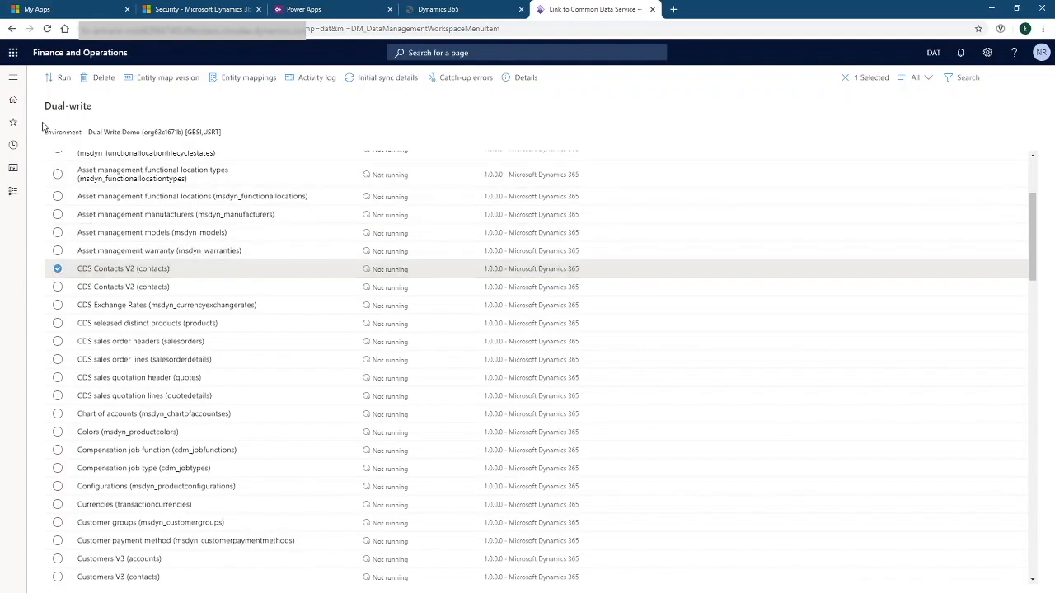
Preview the related entity maps for CDS Contacts V2, then cancel without running the sync
{"action": "left_click", "coordinate": [60, 77]}
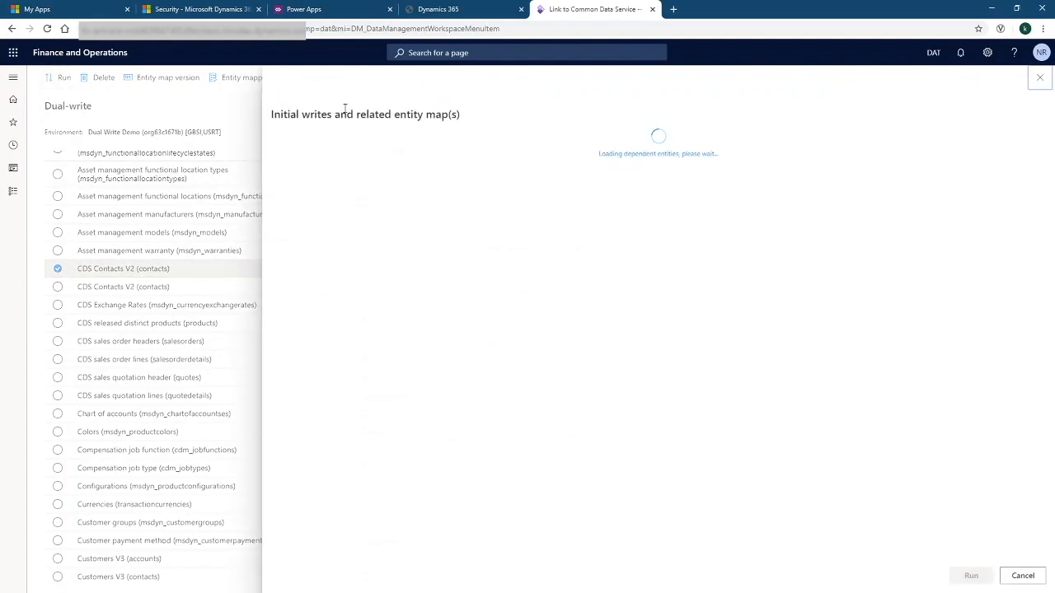
{"action": "left_click", "coordinate": [282, 167]}
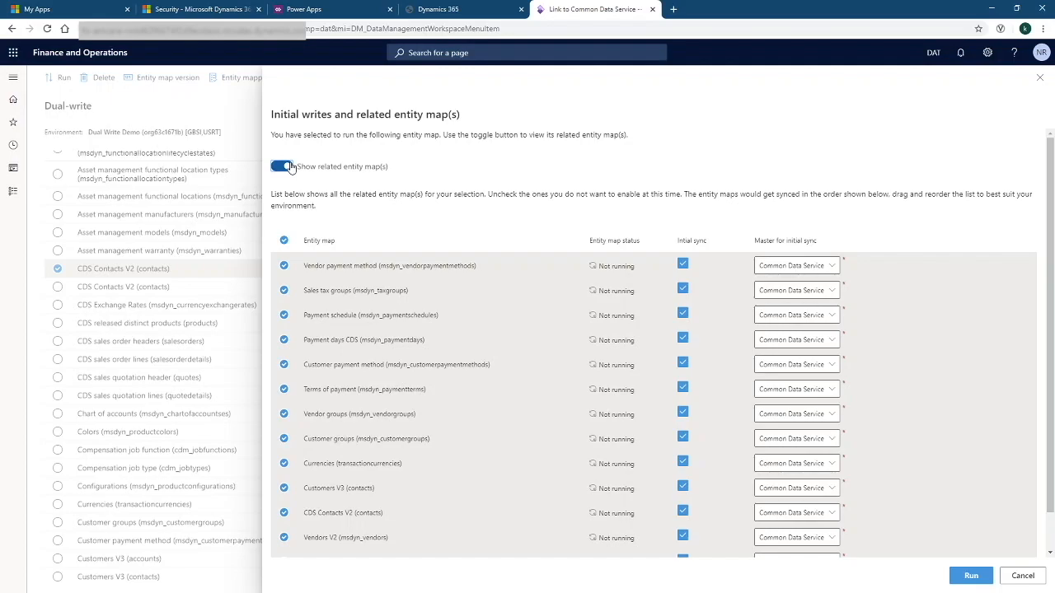
{"action": "left_click", "coordinate": [285, 167]}
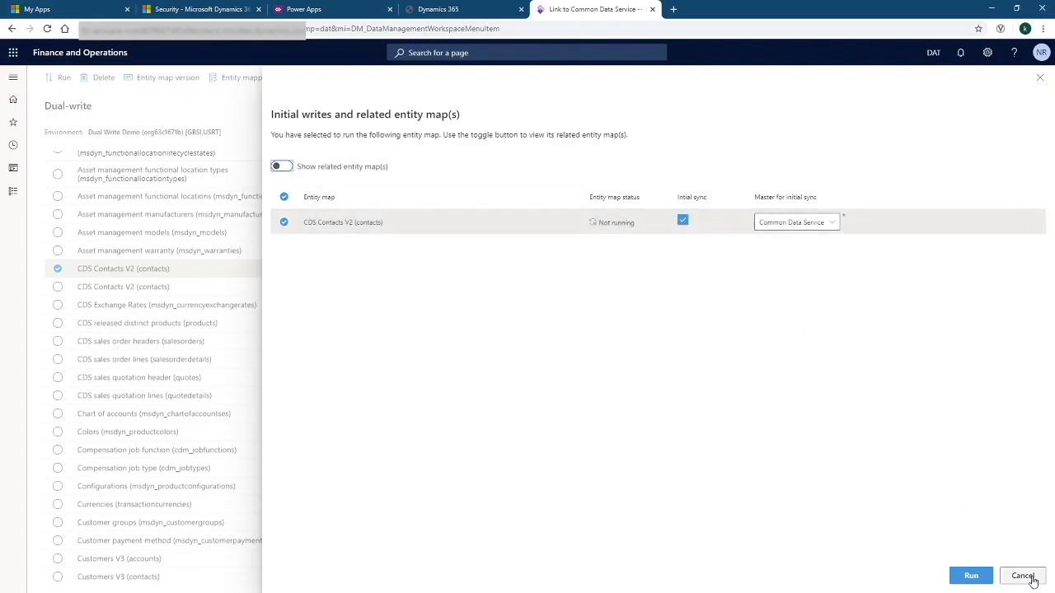
{"action": "left_click", "coordinate": [1032, 580]}
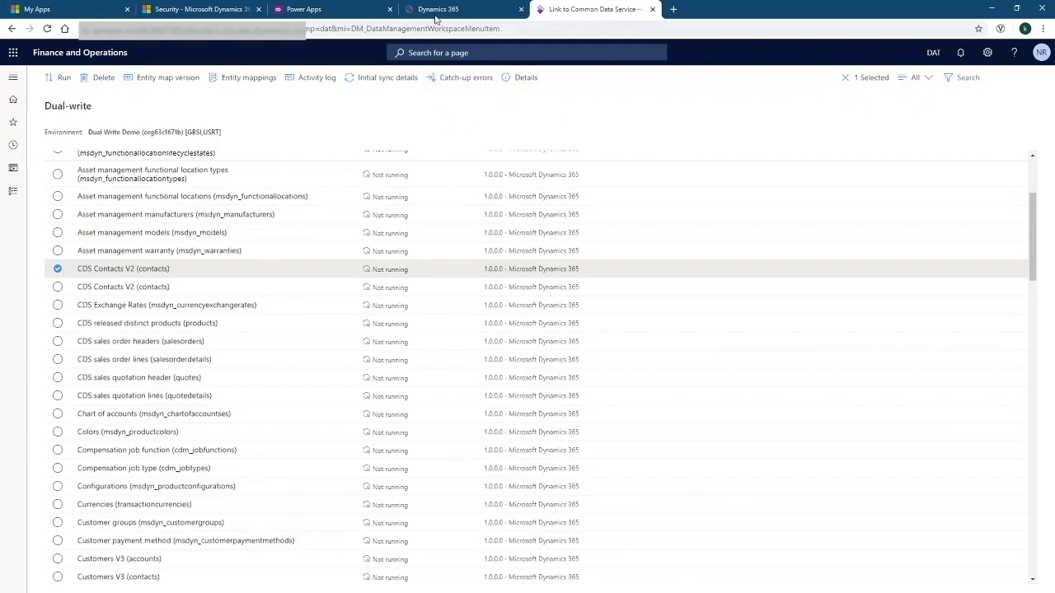
{"action": "left_click", "coordinate": [455, 9]}
Load the Entity dependency chain docs article and review the Dynamics 365 Finance entity sync order
{"action": "left_click", "coordinate": [456, 29]}
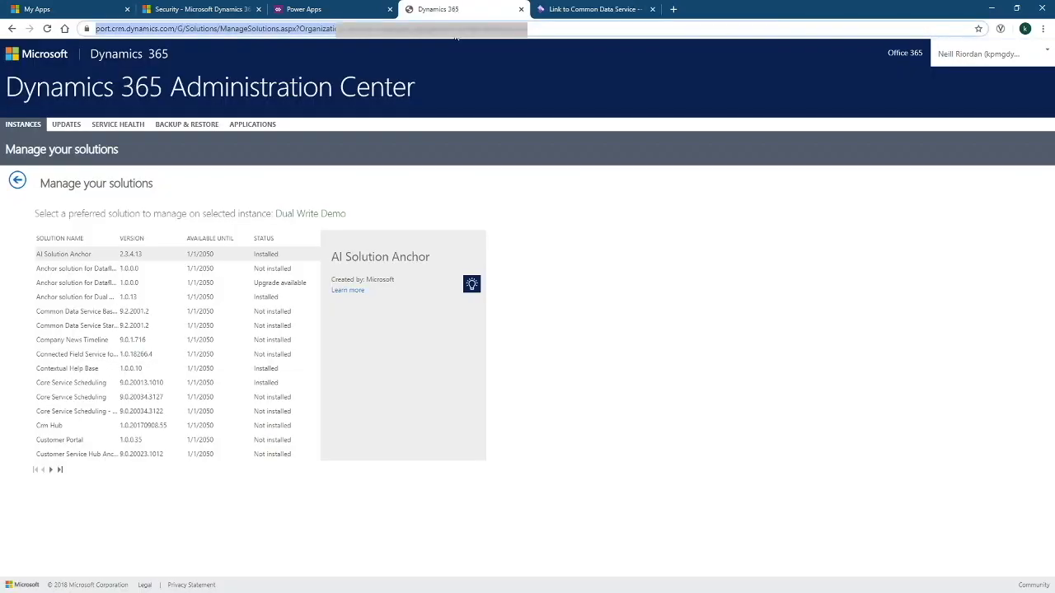
{"action": "type", "text": "https://docs.microsoft.com/en-us/dynamics365/fin-ops-core/dev-itpro/data-entities/dual-write/initial-sync"}
{"action": "key", "text": "Return"}
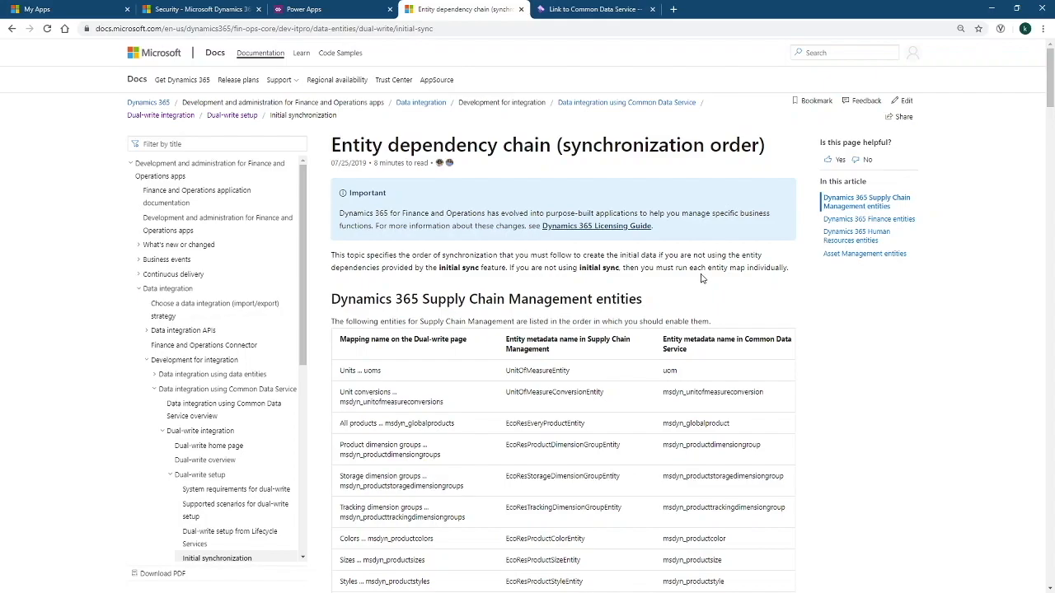
{"action": "scroll", "coordinate": [646, 256], "scroll_direction": "down", "scroll_amount": 5}
{"action": "scroll", "coordinate": [645, 256], "scroll_direction": "down", "scroll_amount": 20}
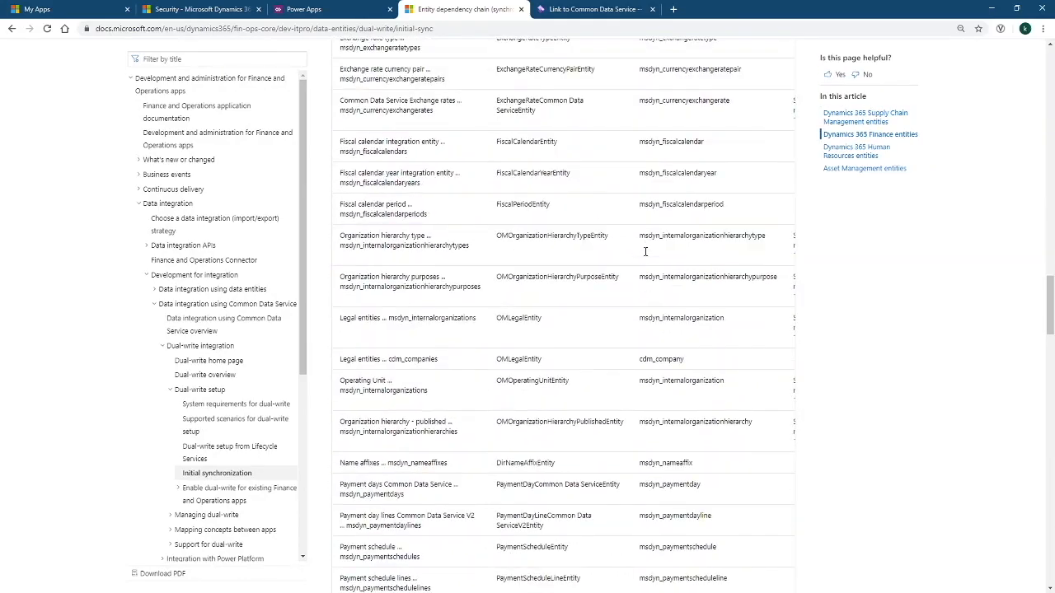
{"action": "scroll", "coordinate": [646, 252], "scroll_direction": "up", "scroll_amount": 2}
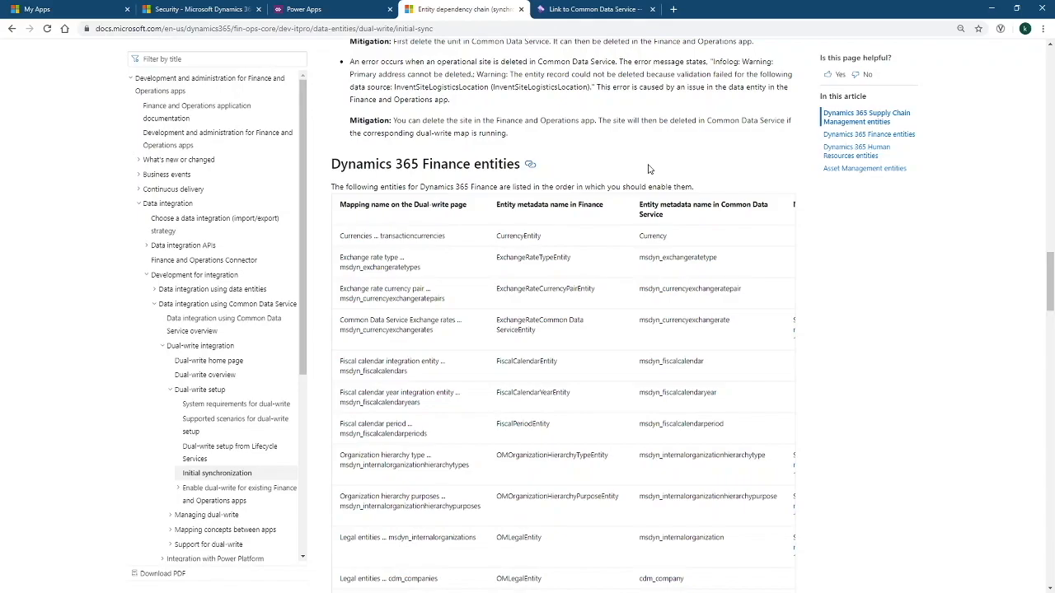
{"action": "scroll", "coordinate": [648, 169], "scroll_direction": "up", "scroll_amount": 20}
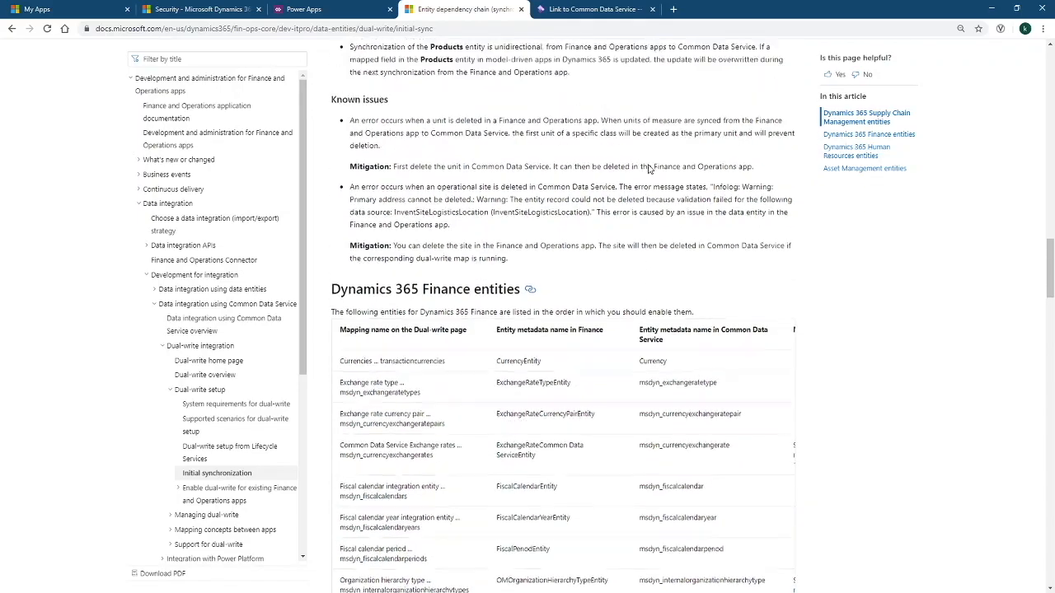
{"action": "scroll", "coordinate": [648, 169], "scroll_direction": "up", "scroll_amount": 6}
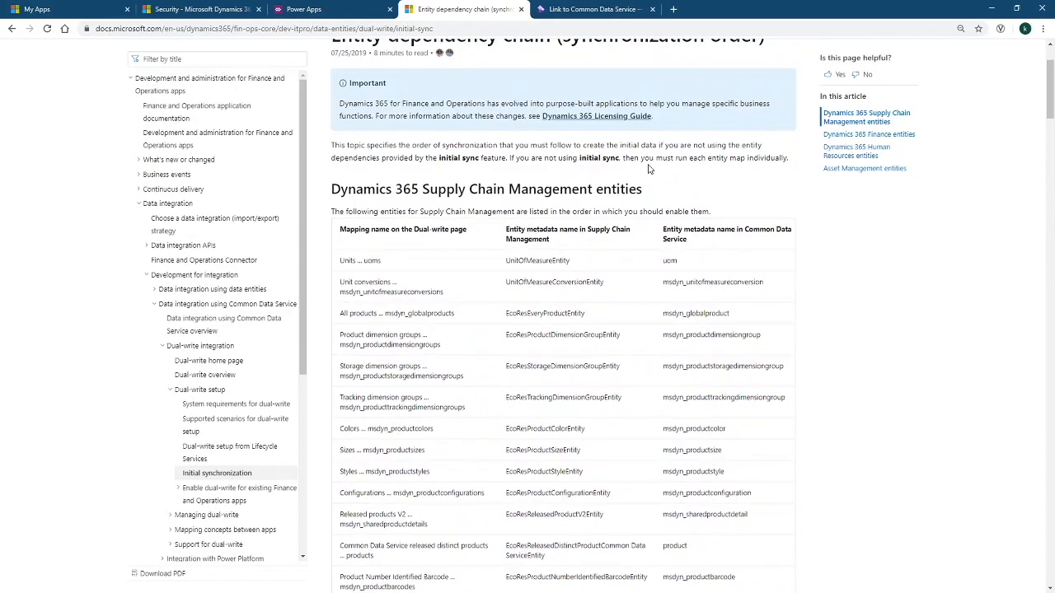
{"action": "scroll", "coordinate": [617, 294], "scroll_direction": "down", "scroll_amount": 10}
{"action": "scroll", "coordinate": [619, 294], "scroll_direction": "down", "scroll_amount": 15}
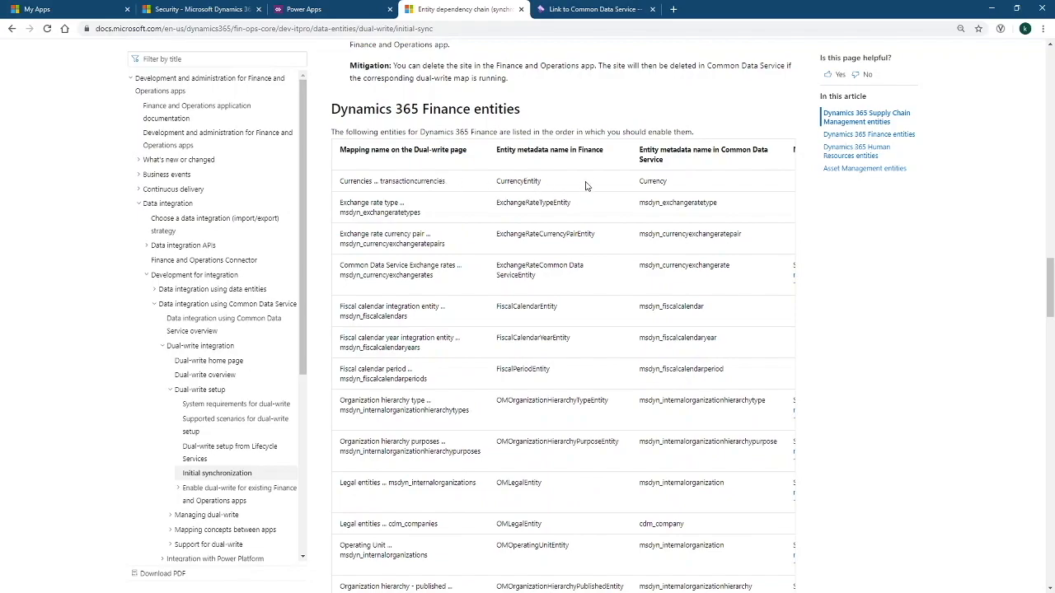
{"action": "left_click", "coordinate": [569, 10]}
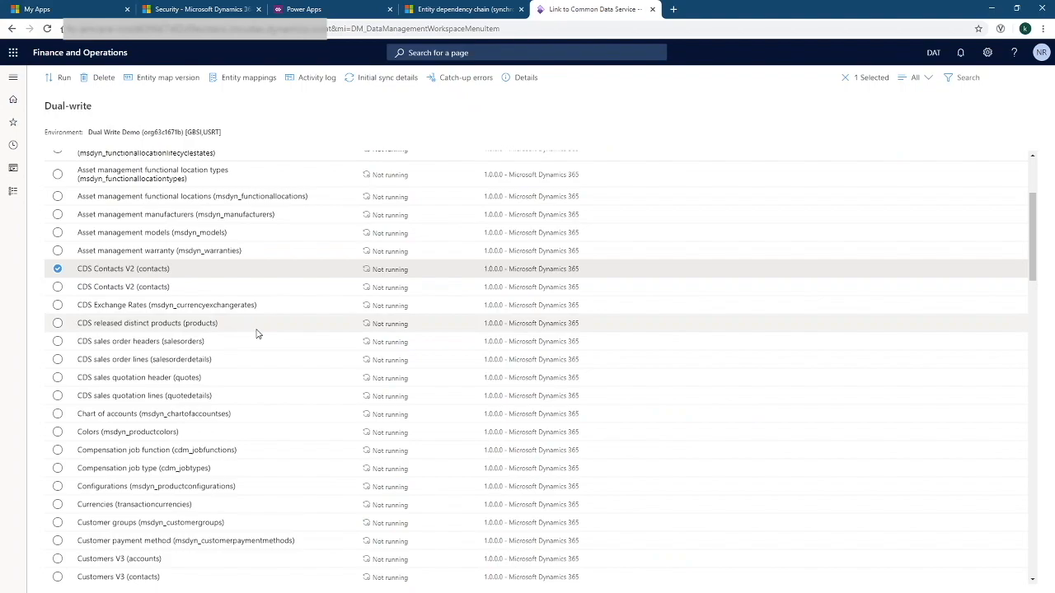
Run only the Currencies map with initial sync, keeping Common Data Service as master
{"action": "scroll", "coordinate": [256, 333], "scroll_direction": "down", "scroll_amount": 5}
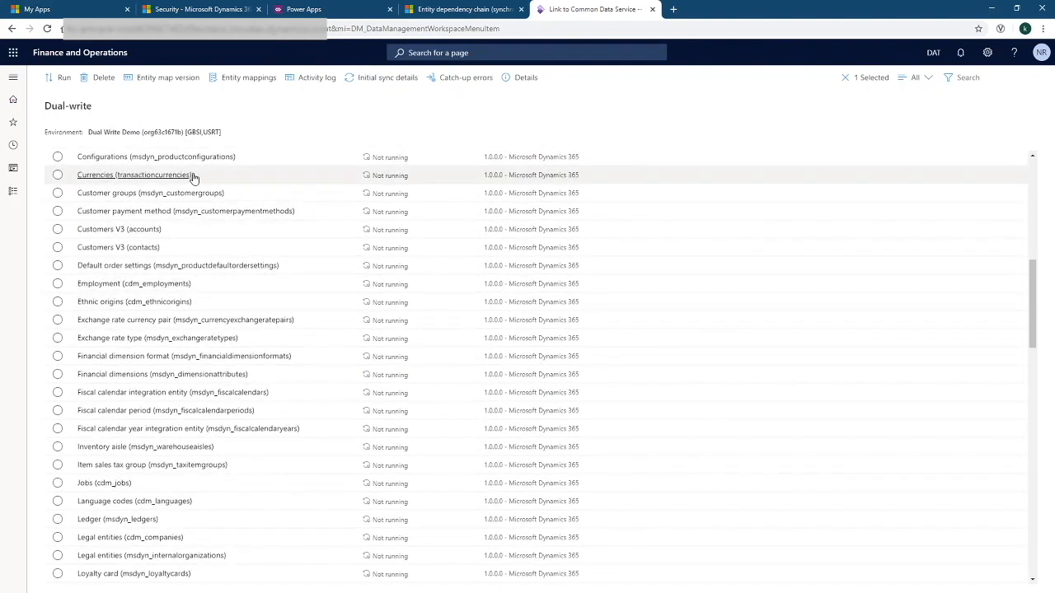
{"action": "left_click", "coordinate": [57, 175]}
{"action": "scroll", "coordinate": [219, 207], "scroll_direction": "up", "scroll_amount": 5}
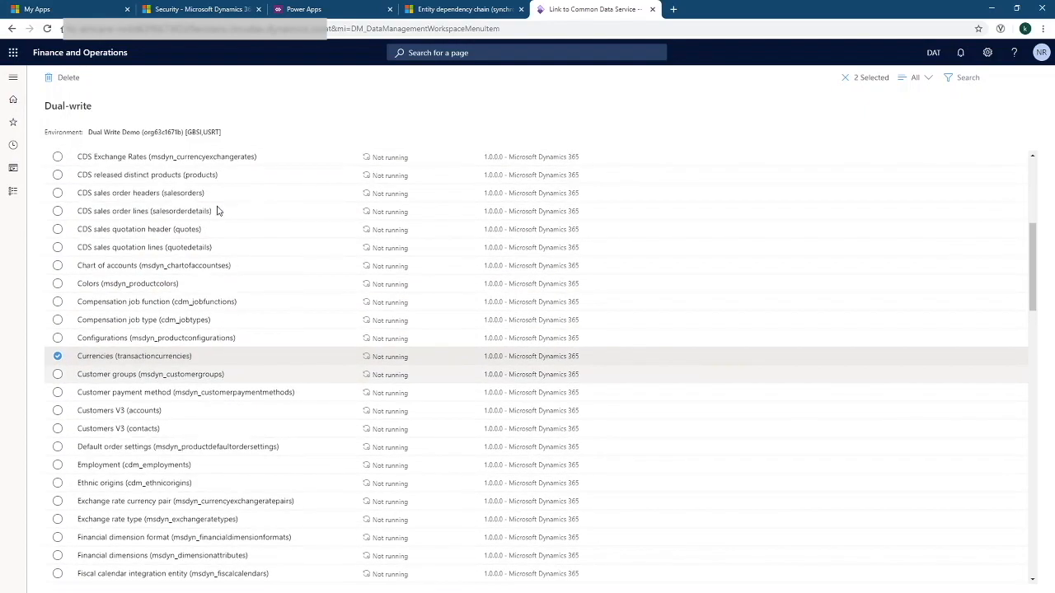
{"action": "left_click", "coordinate": [59, 325]}
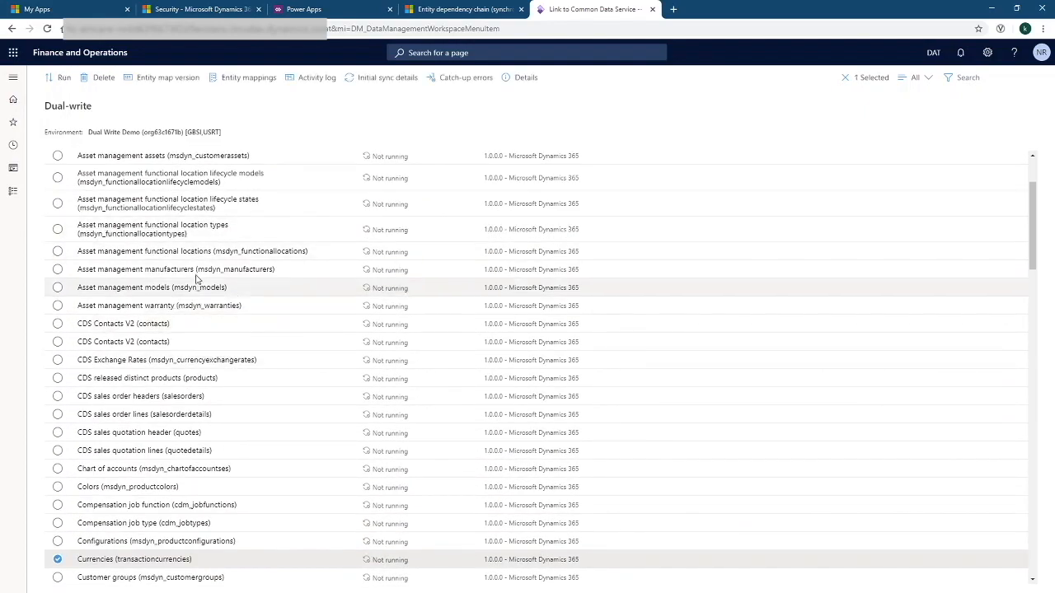
{"action": "scroll", "coordinate": [79, 290], "scroll_direction": "down", "scroll_amount": 3}
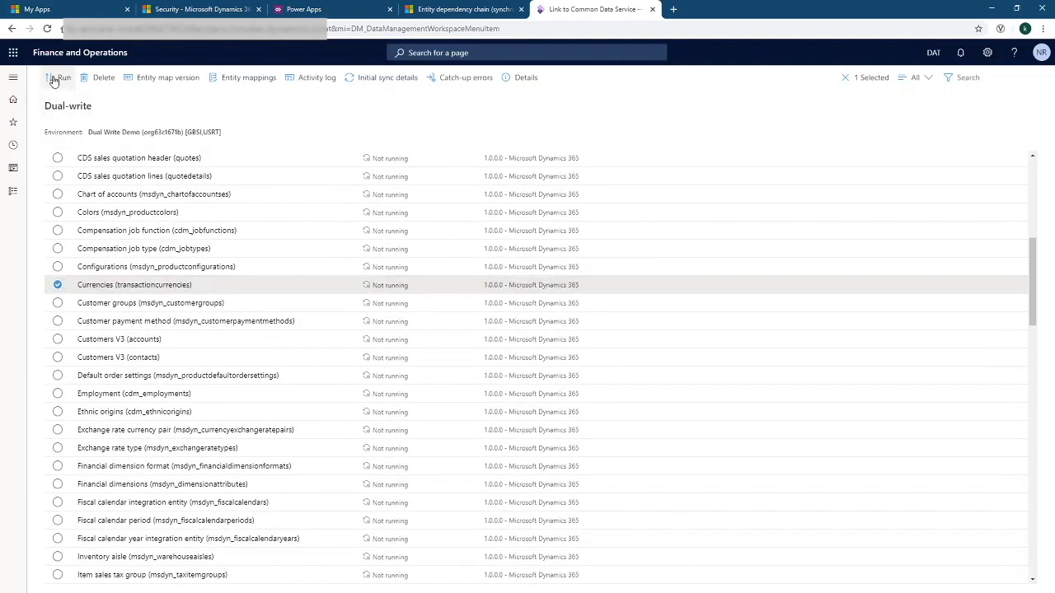
{"action": "left_click", "coordinate": [57, 78]}
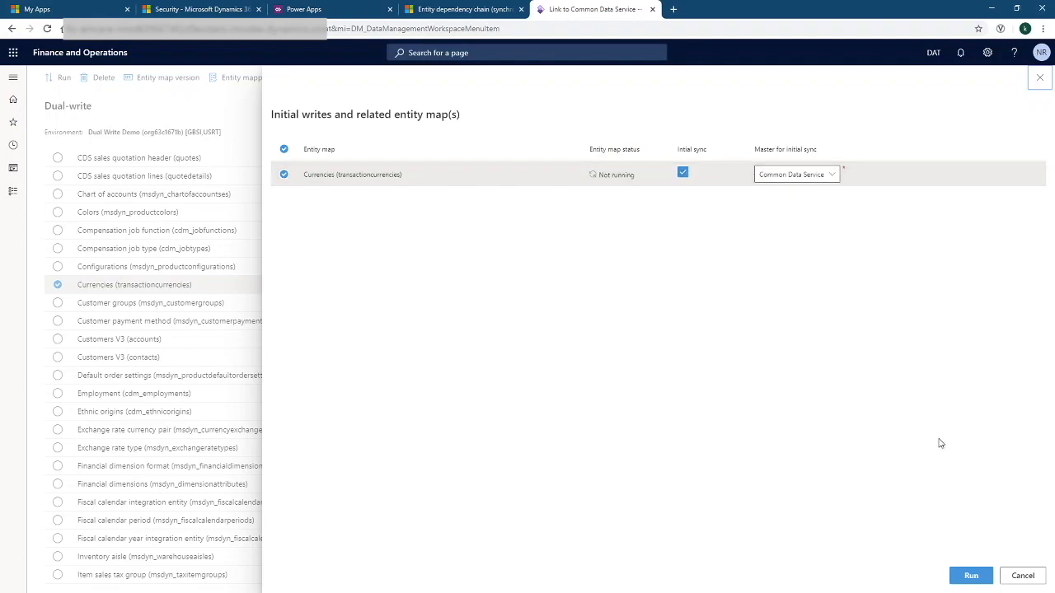
{"action": "left_click", "coordinate": [964, 575]}
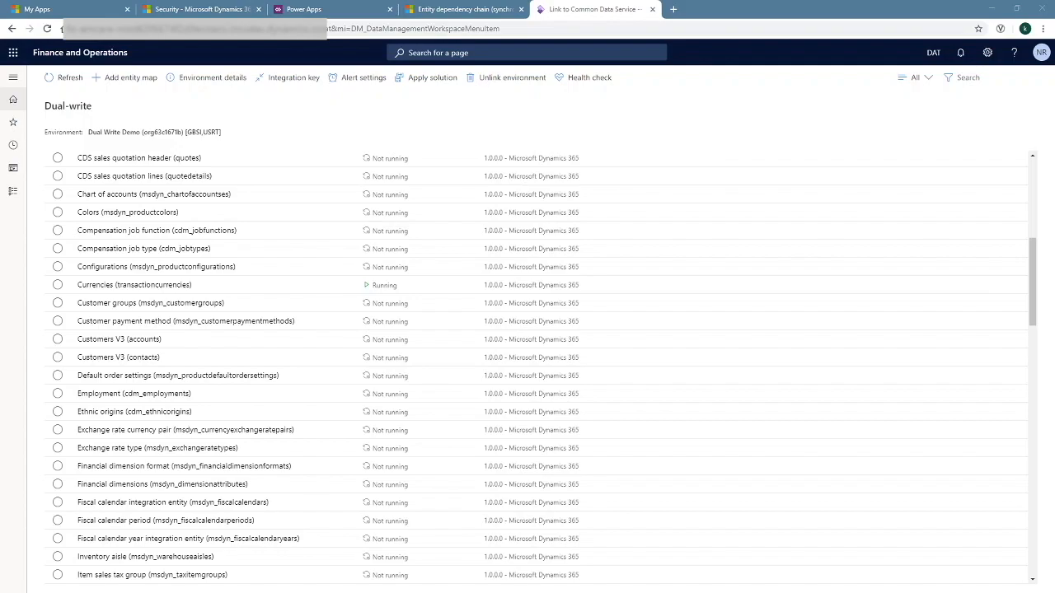
Review the Currencies initial sync details, then return to the Dual-write list and Security settings
{"action": "left_click", "coordinate": [606, 290]}
{"action": "left_click", "coordinate": [384, 80]}
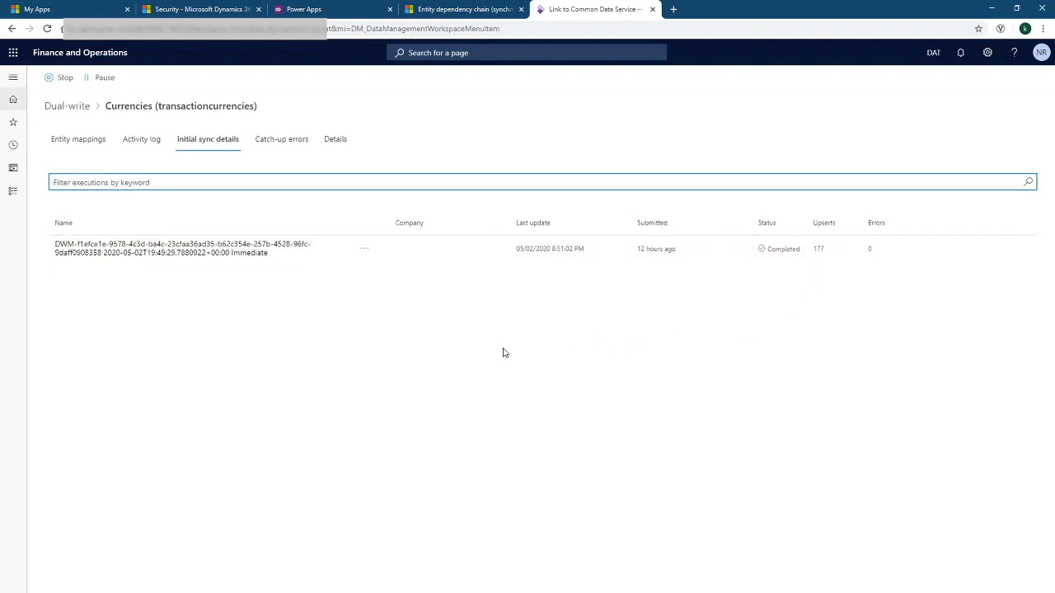
{"action": "left_click", "coordinate": [73, 108]}
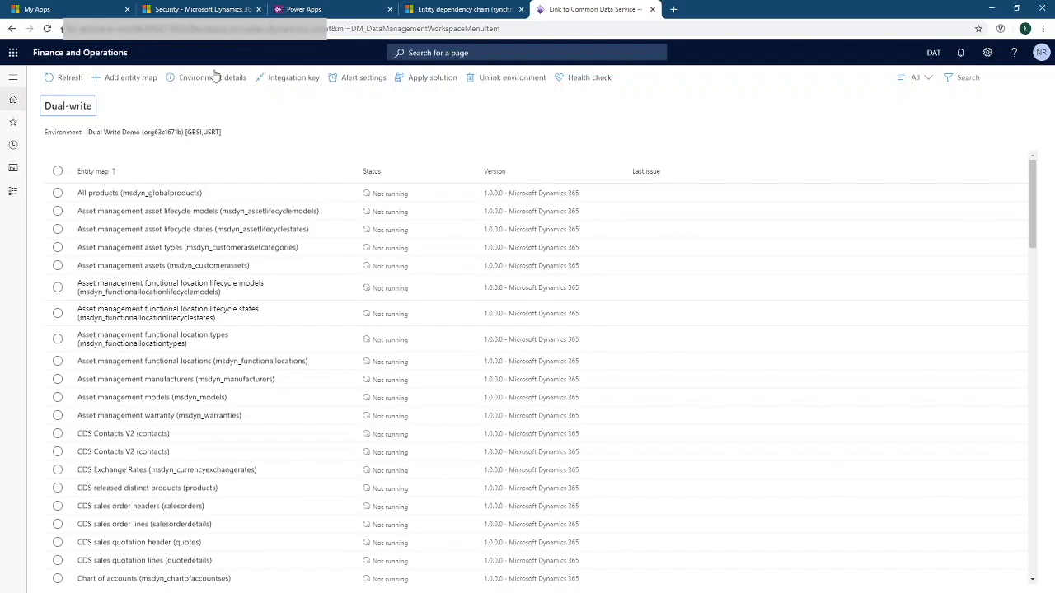
{"action": "left_click", "coordinate": [200, 10]}
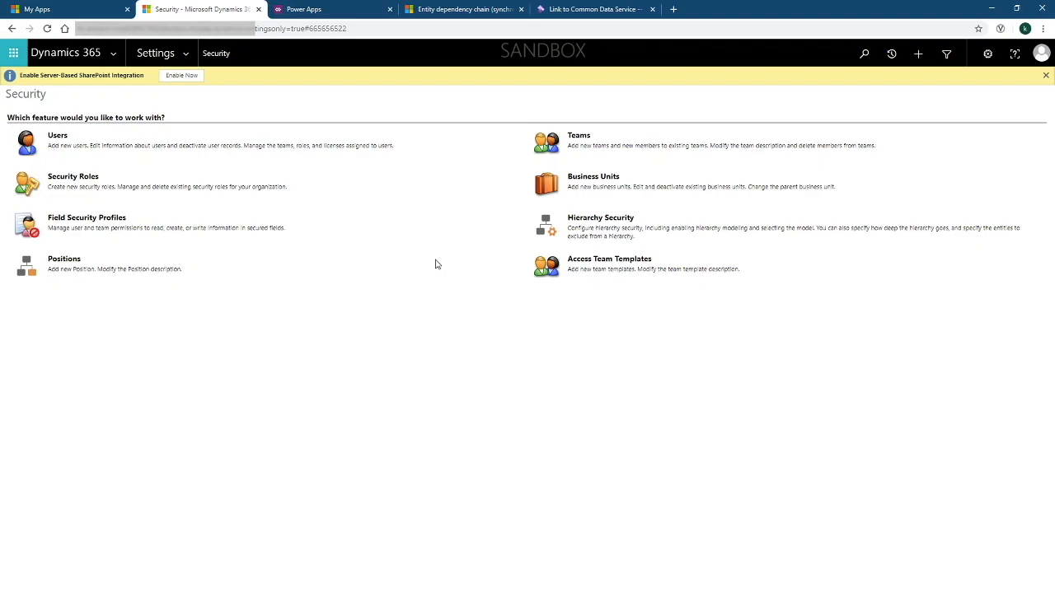
Assign the System Administrator security role to the local business owner team
{"action": "left_click", "coordinate": [547, 142]}
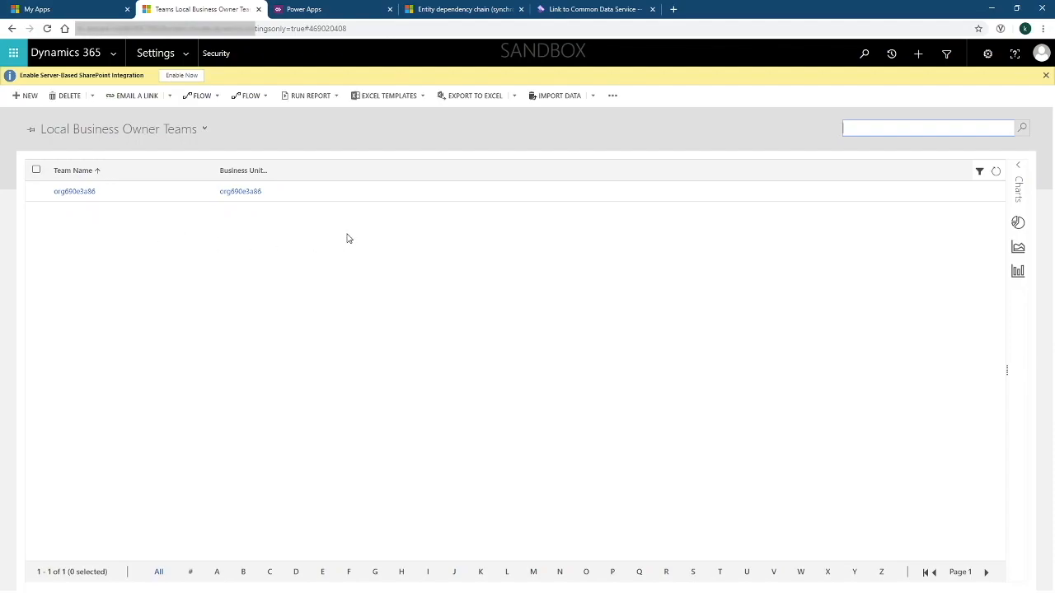
{"action": "left_click", "coordinate": [354, 193]}
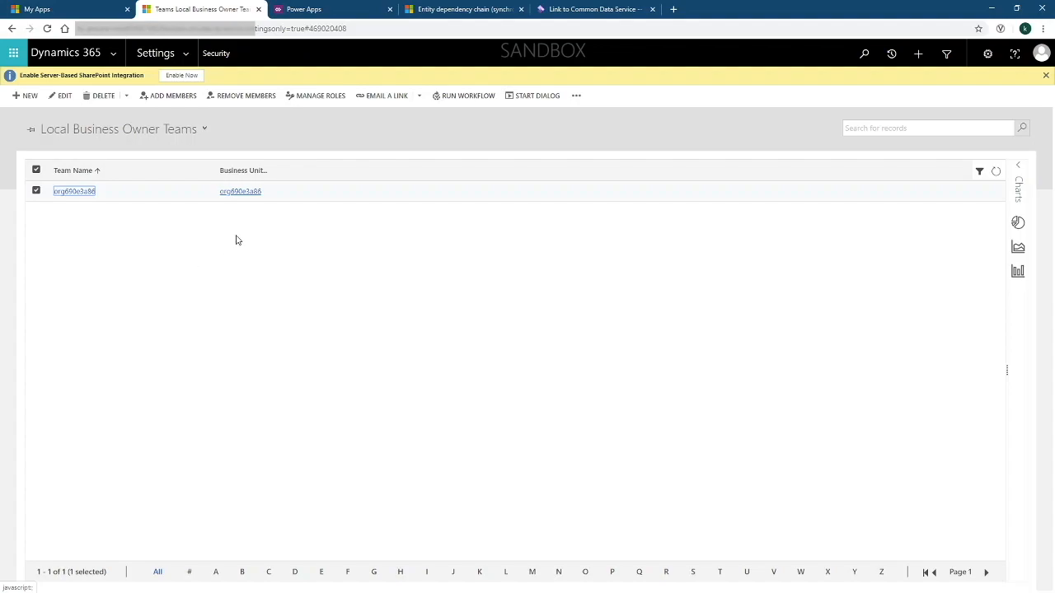
{"action": "left_click", "coordinate": [315, 97]}
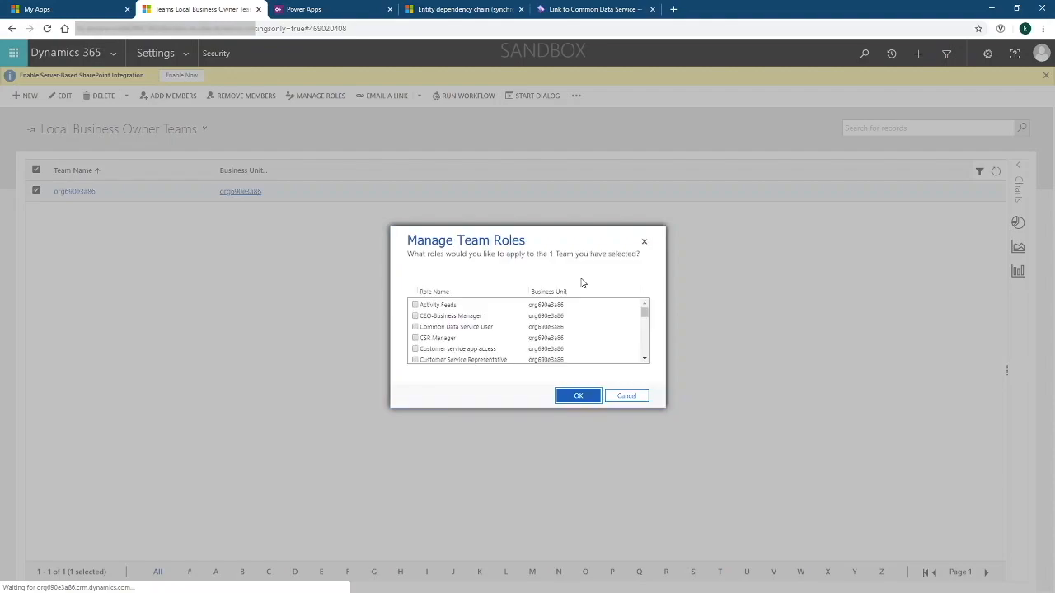
{"action": "scroll", "coordinate": [610, 318], "scroll_direction": "down", "scroll_amount": 5}
{"action": "left_click", "coordinate": [416, 325]}
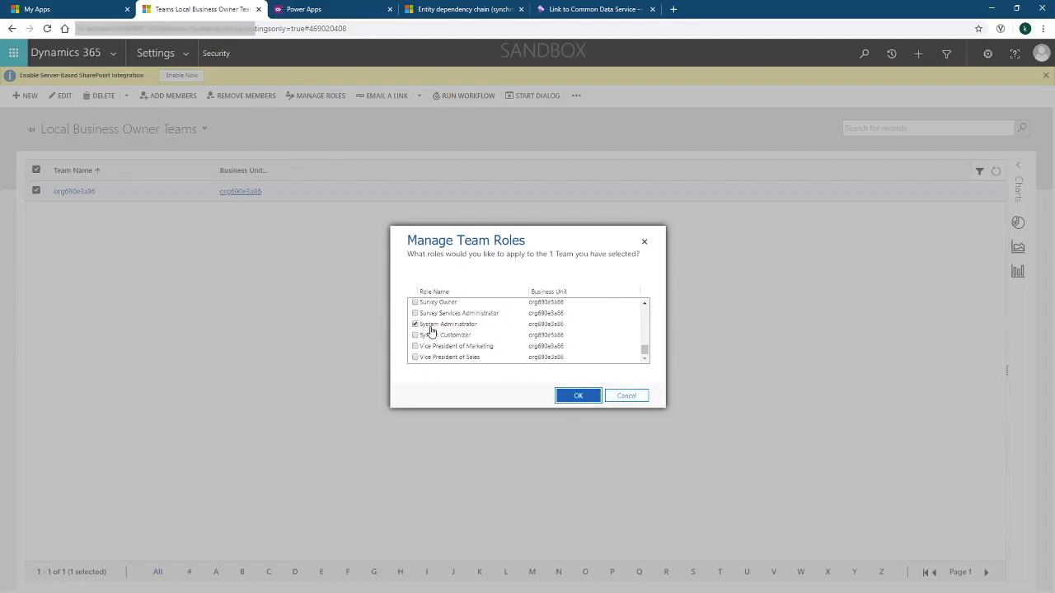
{"action": "left_click", "coordinate": [581, 395]}
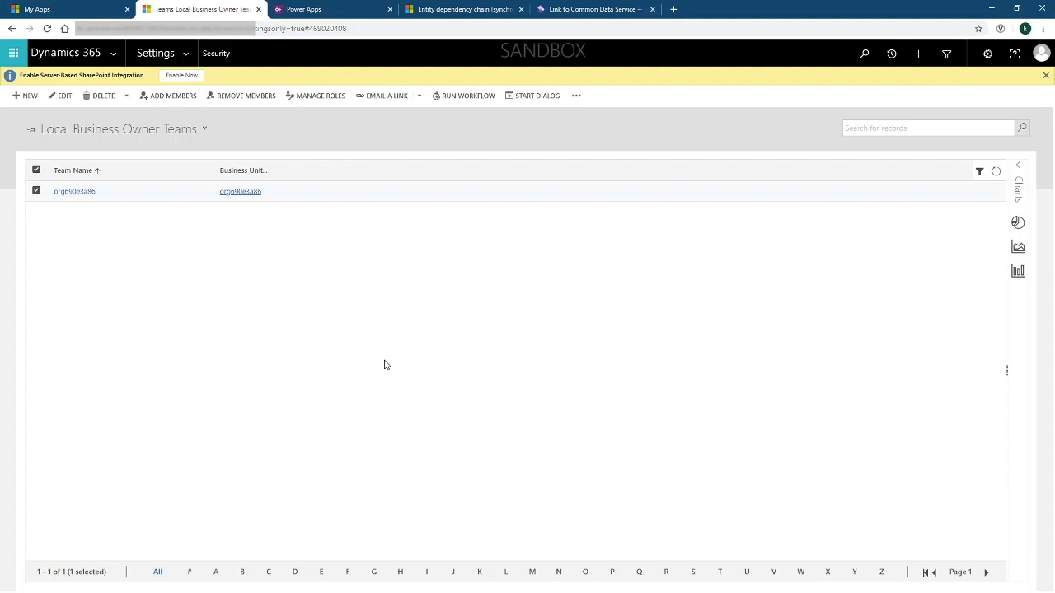
{"action": "left_click", "coordinate": [577, 10]}
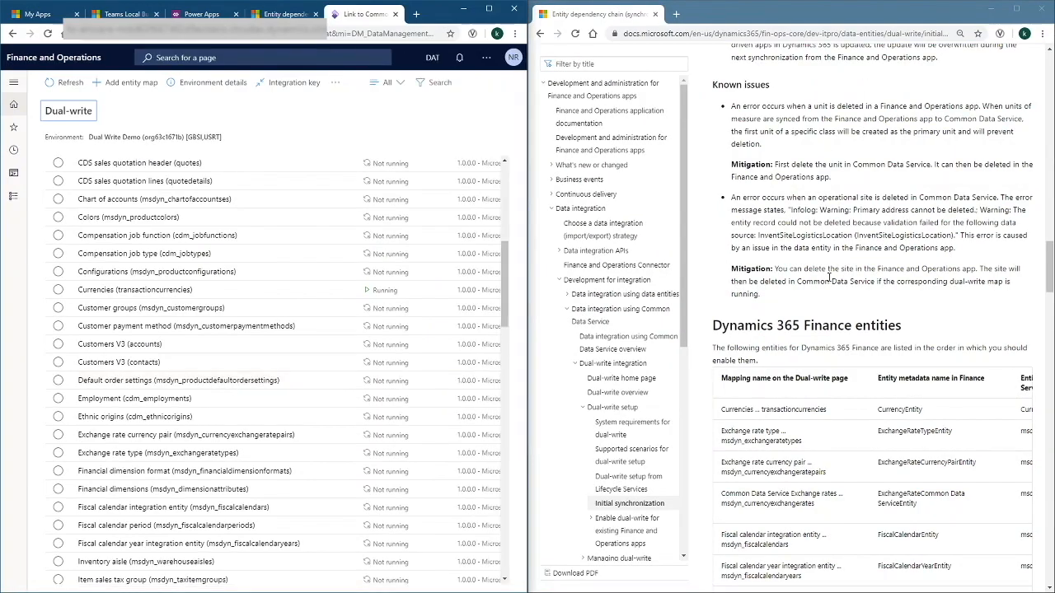
Run the remaining entity maps in the documented dependency order, then select Units (uoms)
{"action": "scroll", "coordinate": [354, 375], "scroll_direction": "down", "scroll_amount": 2}
{"action": "scroll", "coordinate": [354, 375], "scroll_direction": "down", "scroll_amount": 5}
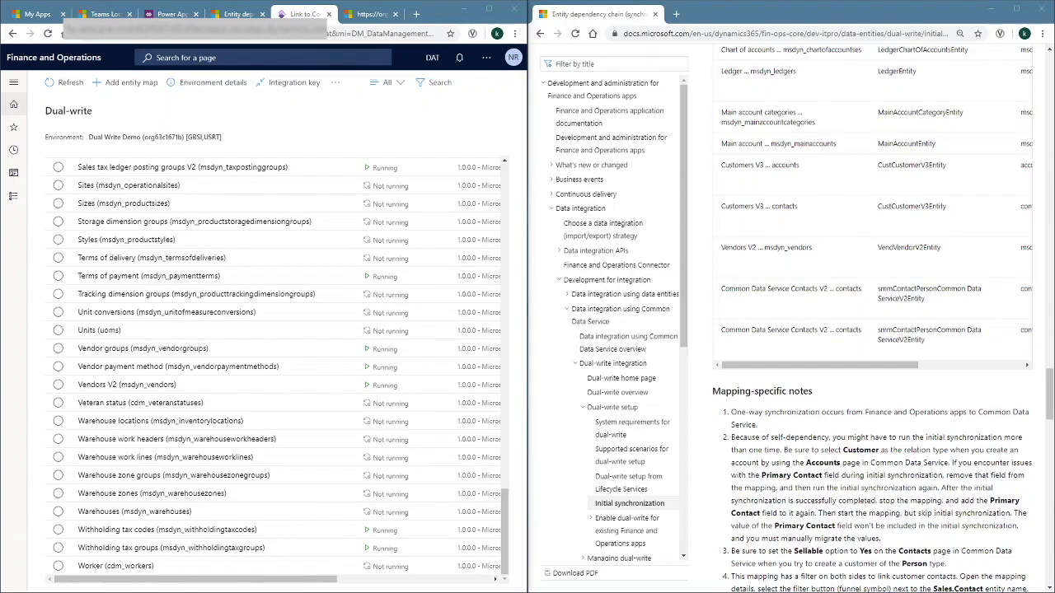
{"action": "left_click", "coordinate": [833, 499]}
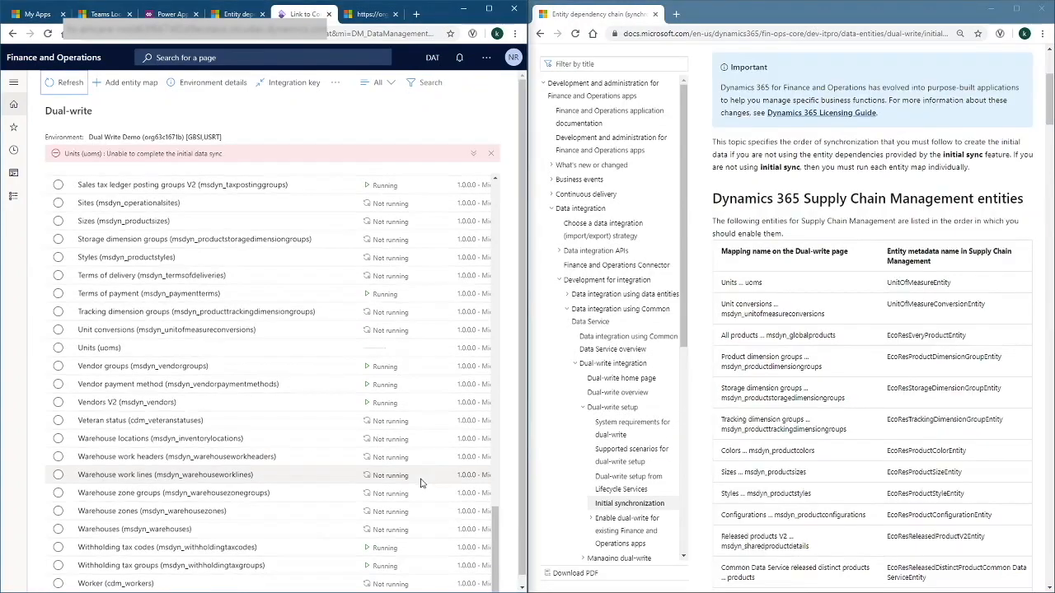
{"action": "left_click", "coordinate": [207, 162]}
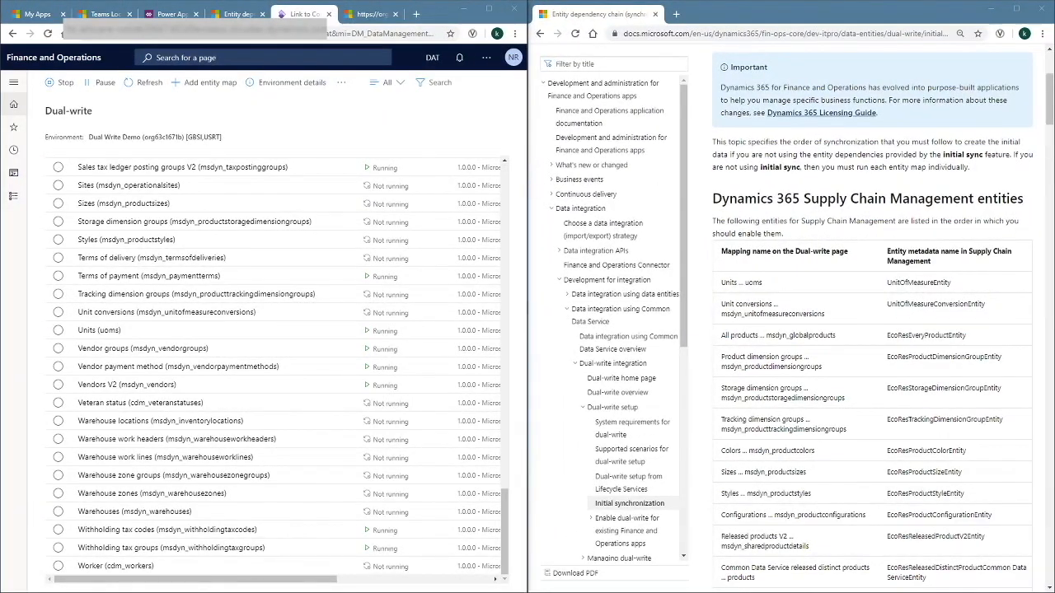
{"action": "left_click", "coordinate": [272, 331]}
Check the Units initial sync history: 85 upserts, 0 errors, with one warned run
{"action": "left_click", "coordinate": [294, 84]}
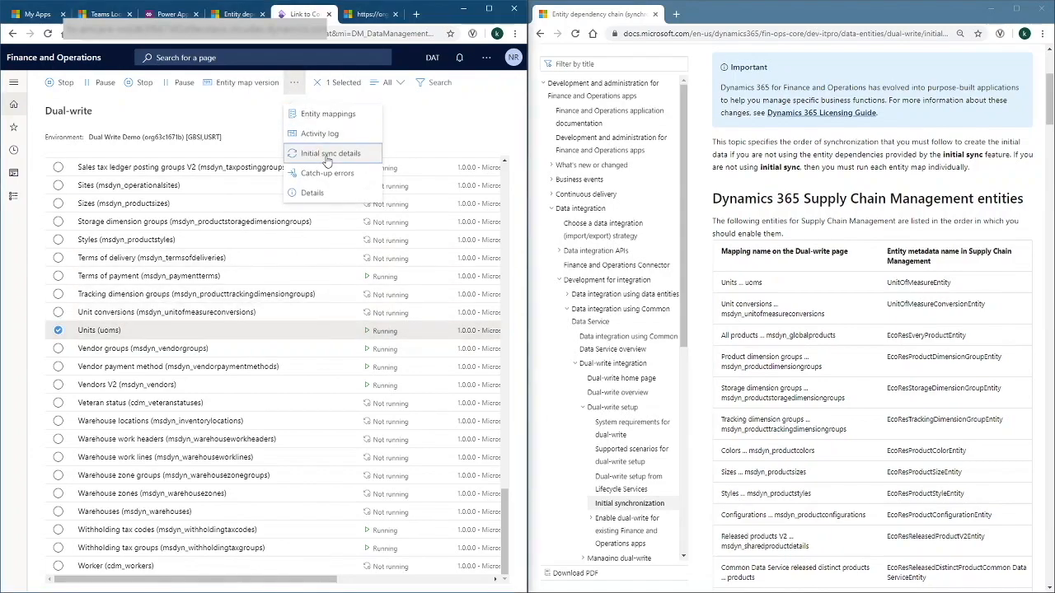
{"action": "left_click", "coordinate": [329, 161]}
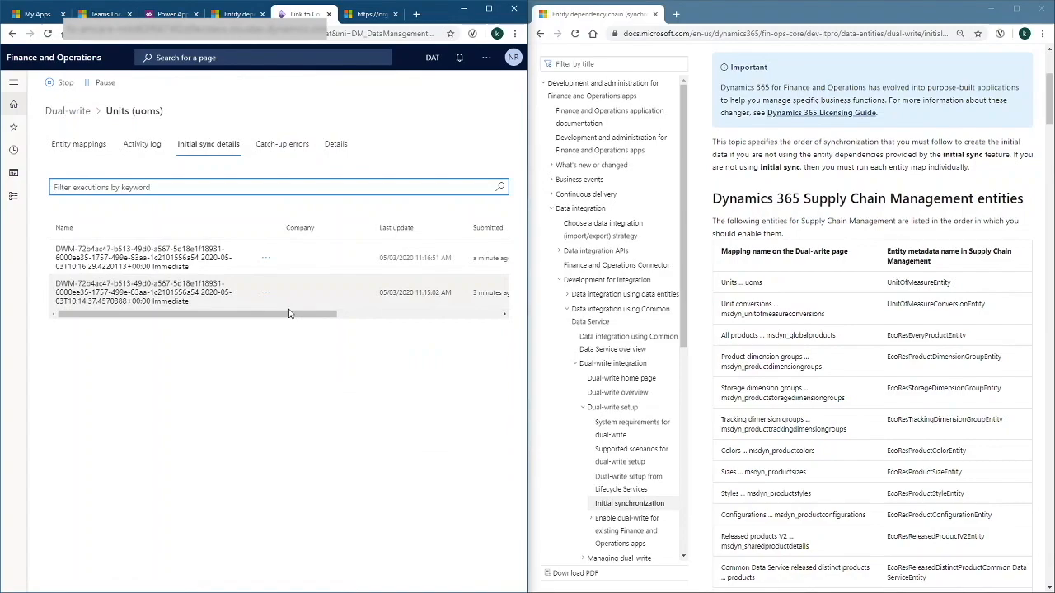
{"action": "left_click_drag", "start_coordinate": [326, 317], "coordinate": [493, 318]}
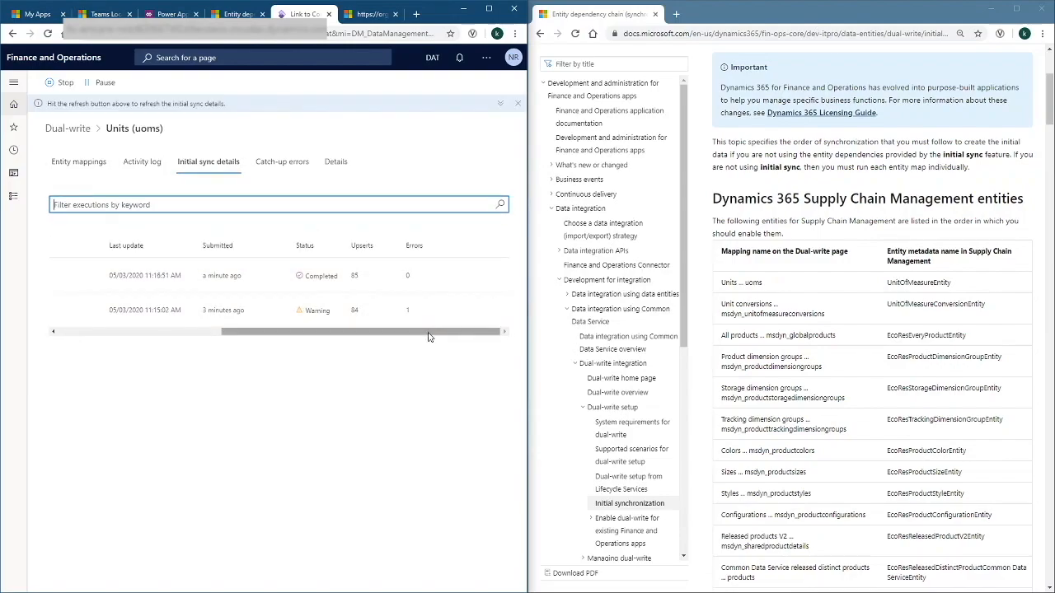
{"action": "left_click_drag", "start_coordinate": [427, 337], "coordinate": [275, 336]}
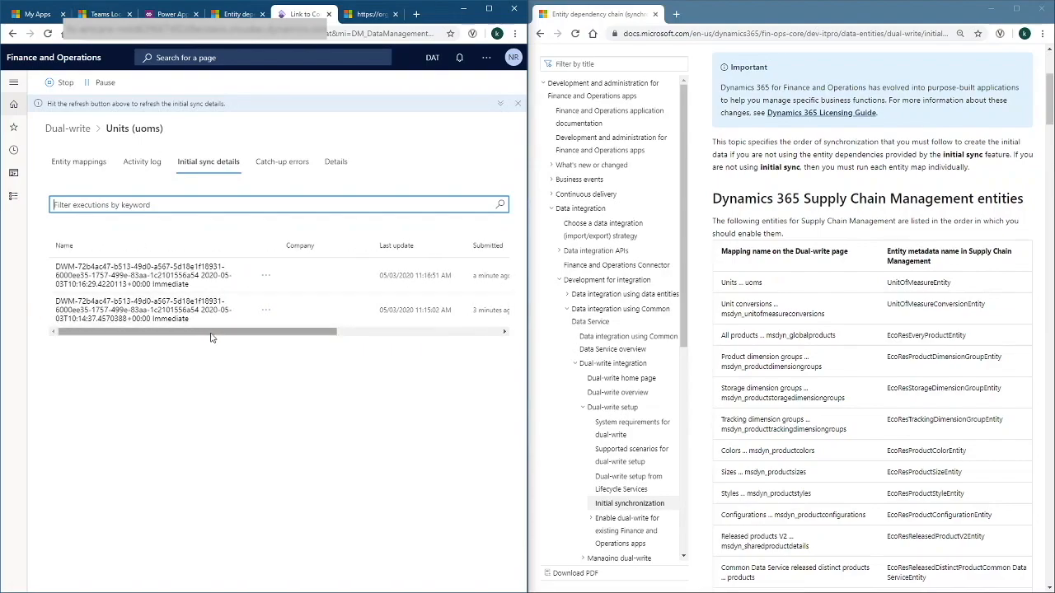
{"action": "left_click", "coordinate": [117, 202]}
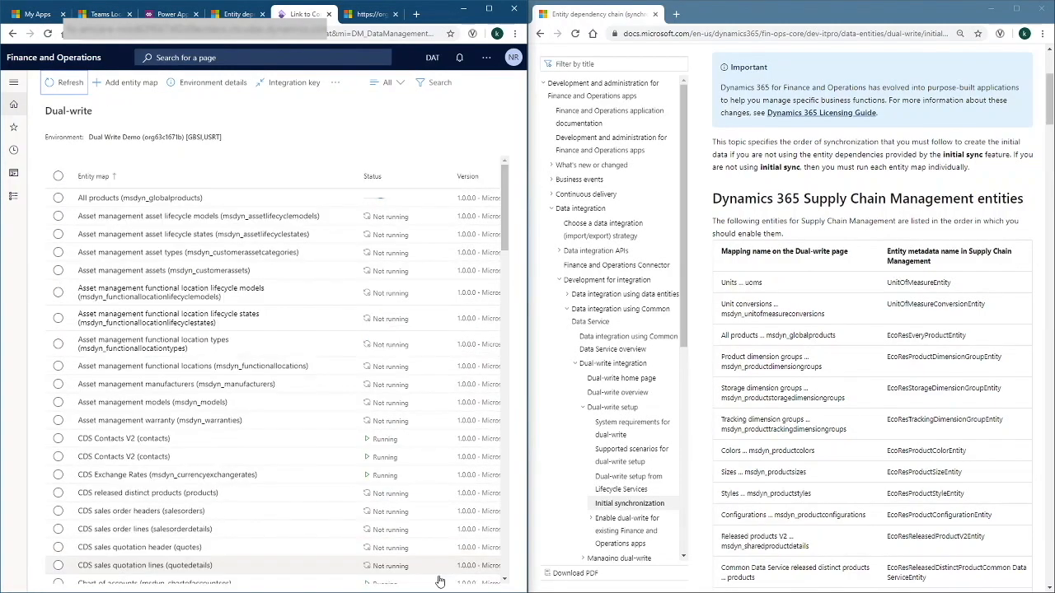
{"action": "scroll", "coordinate": [443, 576], "scroll_direction": "down", "scroll_amount": 15}
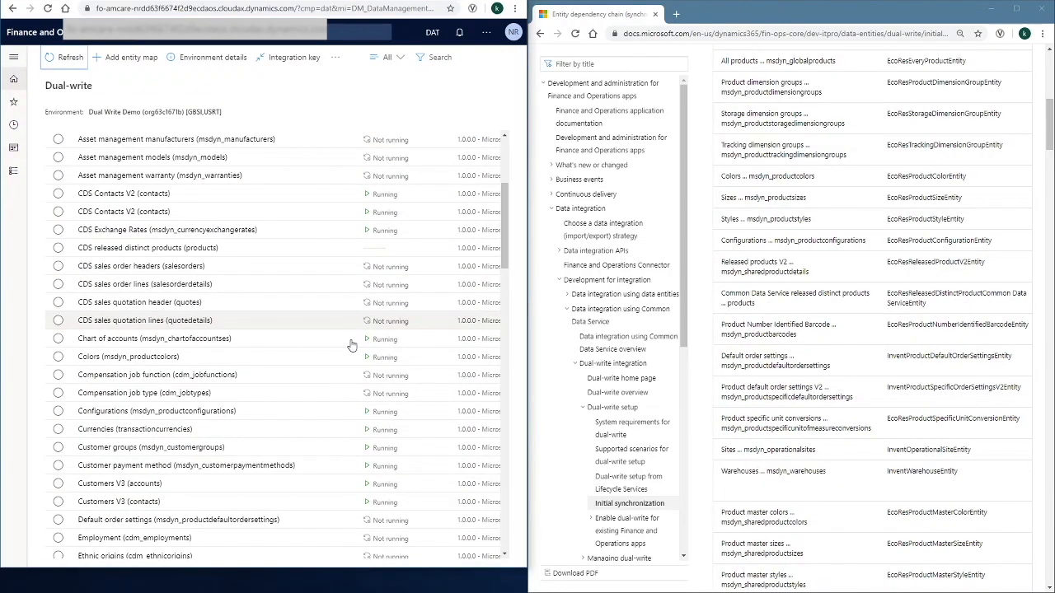
{"action": "scroll", "coordinate": [367, 346], "scroll_direction": "up", "scroll_amount": 1}
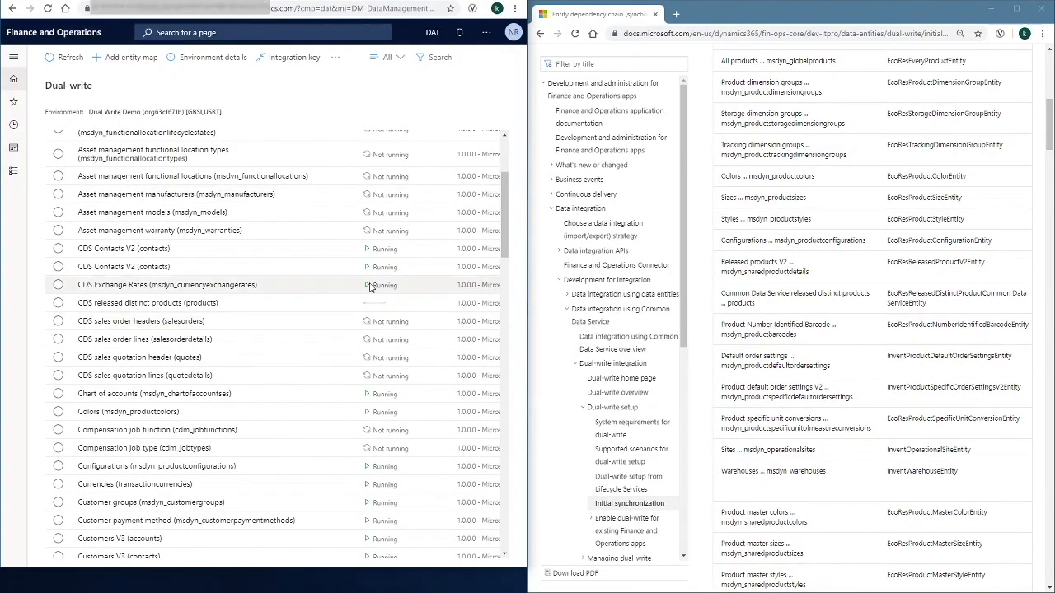
{"action": "scroll", "coordinate": [376, 332], "scroll_direction": "down", "scroll_amount": 15}
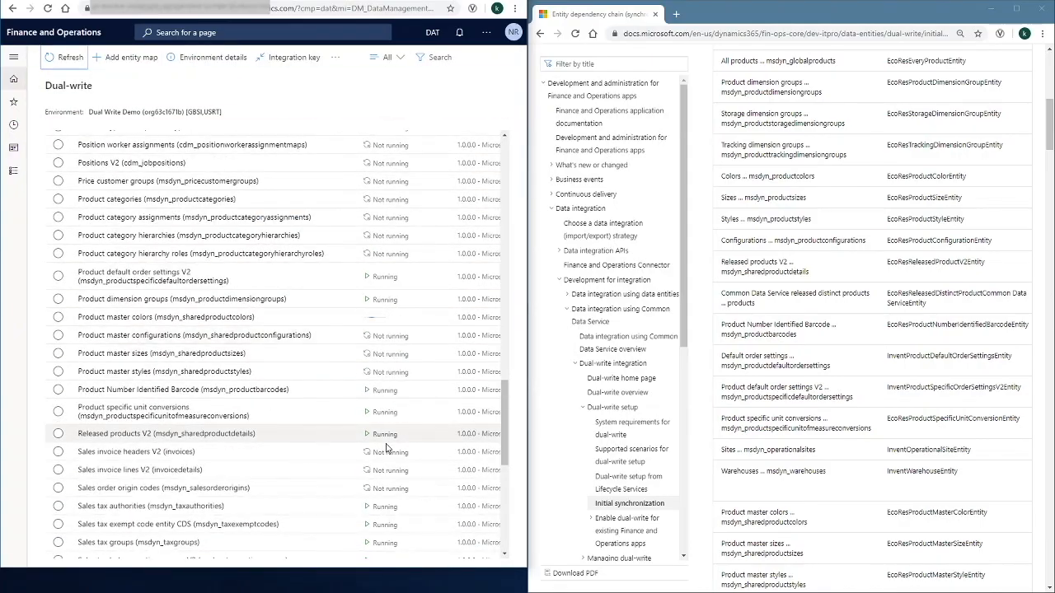
{"action": "scroll", "coordinate": [357, 379], "scroll_direction": "down", "scroll_amount": 10}
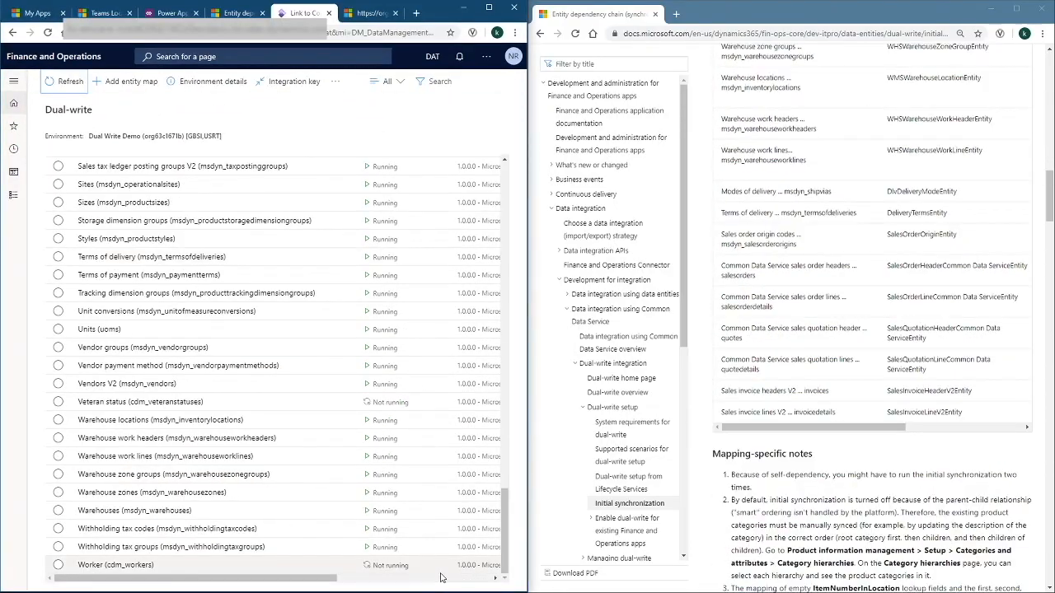
{"action": "scroll", "coordinate": [456, 394], "scroll_direction": "up", "scroll_amount": 20}
{"action": "scroll", "coordinate": [489, 327], "scroll_direction": "down", "scroll_amount": 3}
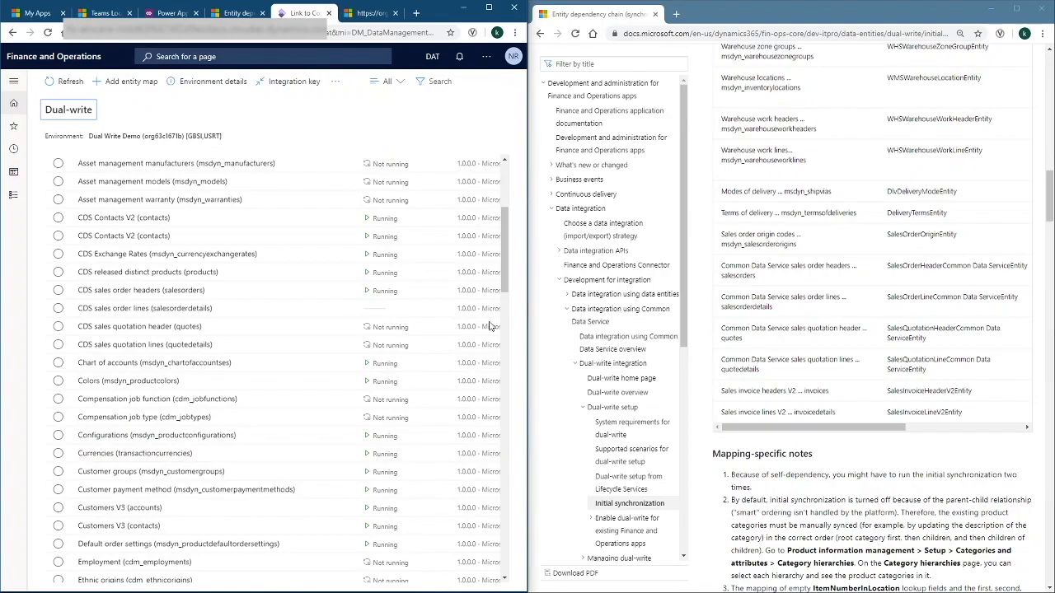
{"action": "scroll", "coordinate": [489, 326], "scroll_direction": "down", "scroll_amount": 10}
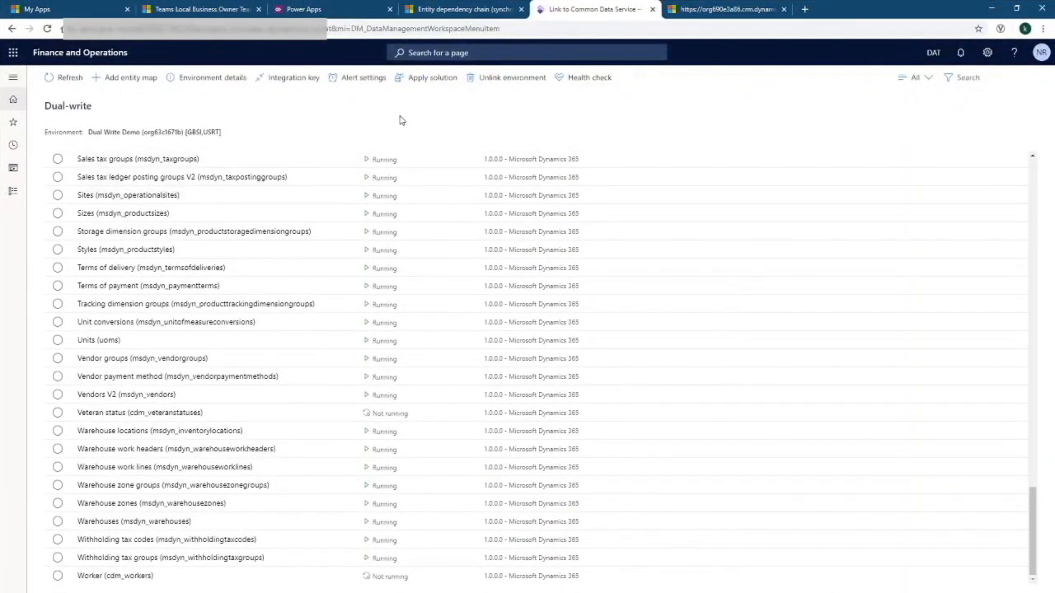
{"action": "scroll", "coordinate": [350, 279], "scroll_direction": "up", "scroll_amount": 20}
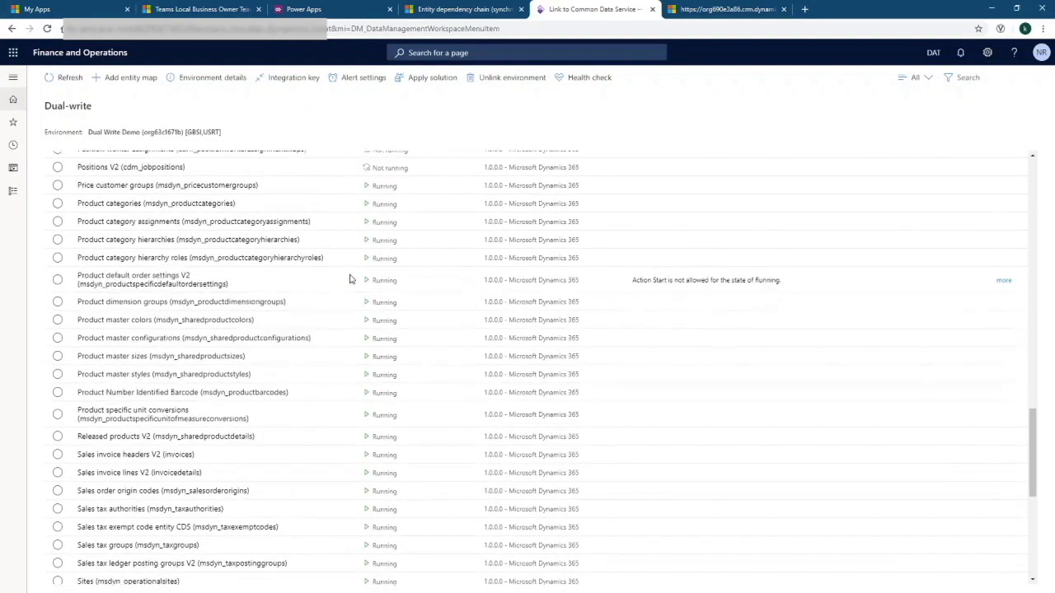
{"action": "scroll", "coordinate": [350, 279], "scroll_direction": "up", "scroll_amount": 2}
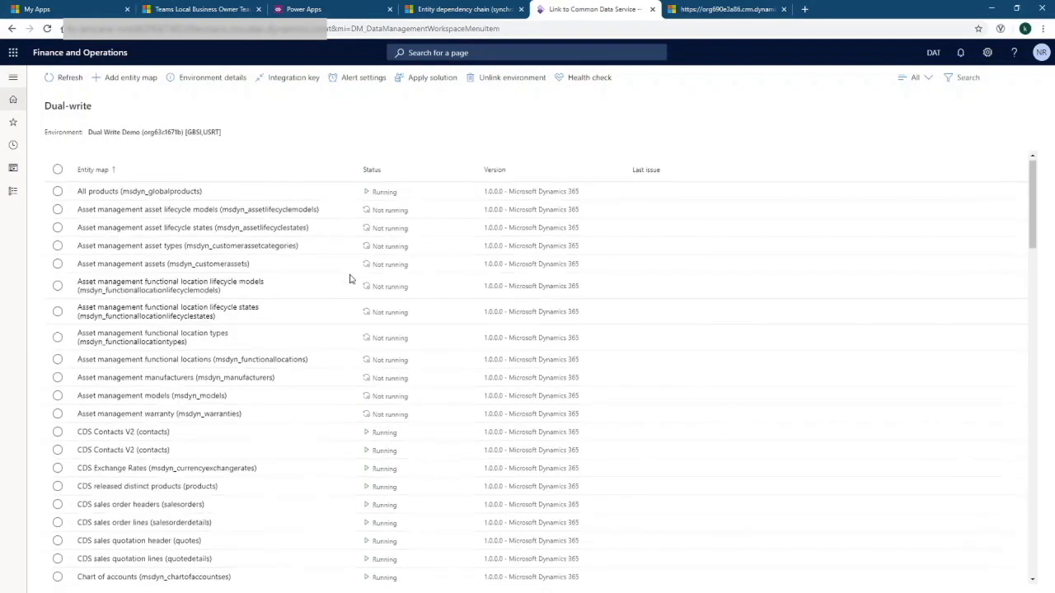